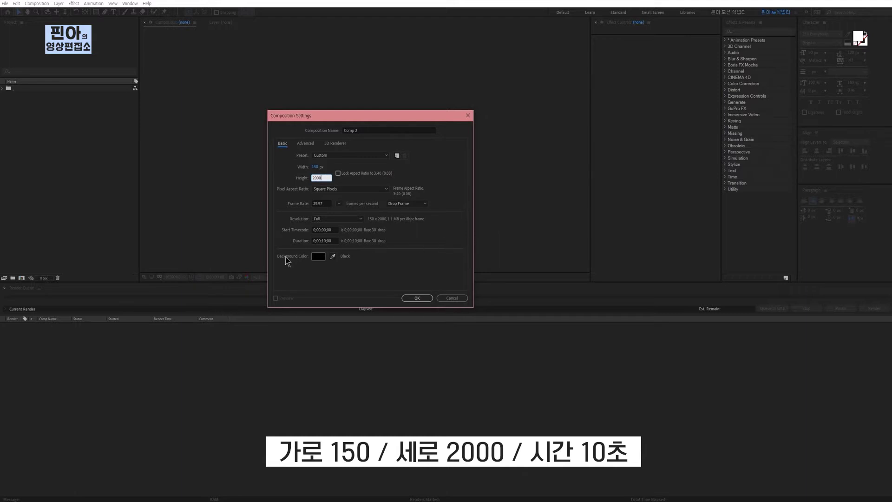
Complete the 150 x 2000 px composition with a 10-second duration and name it 한 줄 숫자
left_click(337, 242)
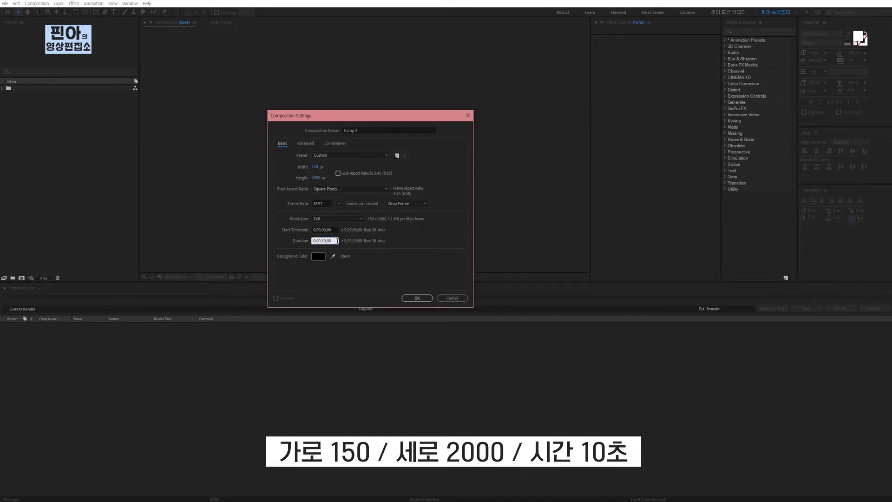
left_click(361, 270)
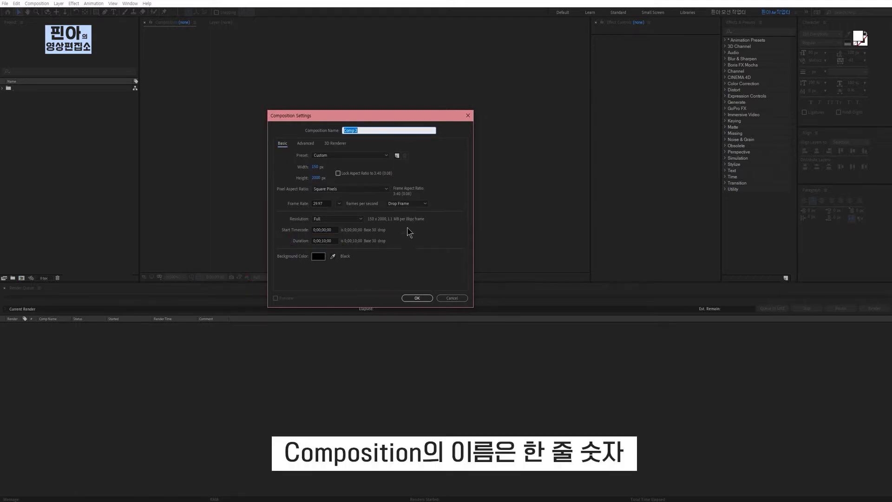
type("한 줄 숫자")
left_click(409, 298)
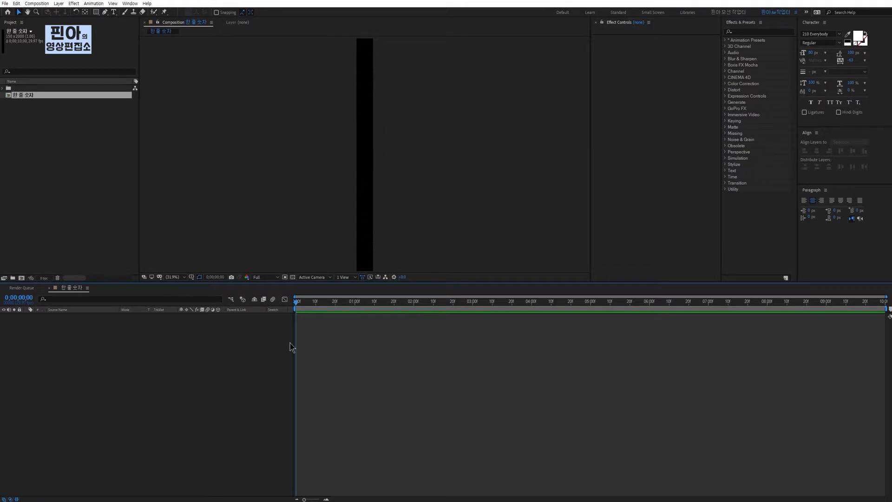
Add a text layer with the digits 1 to 9 and 0 stacked vertically, one per line, in the narrow composition
left_click(114, 12)
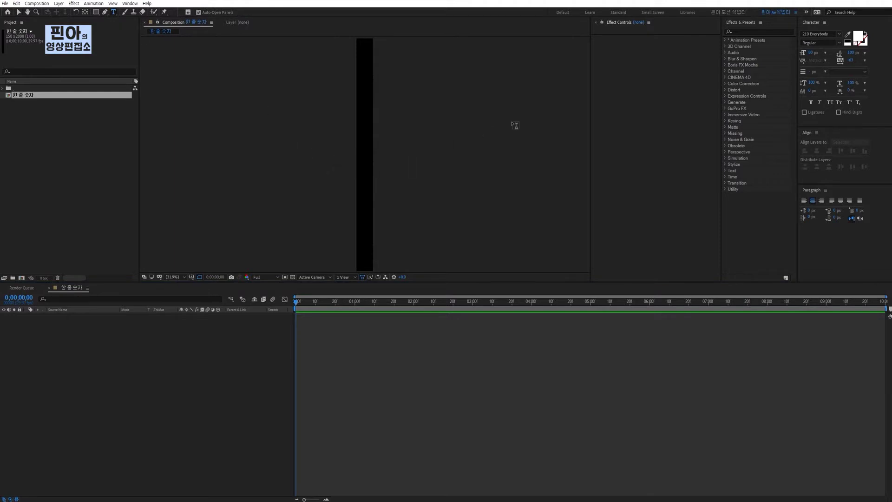
left_click(364, 104)
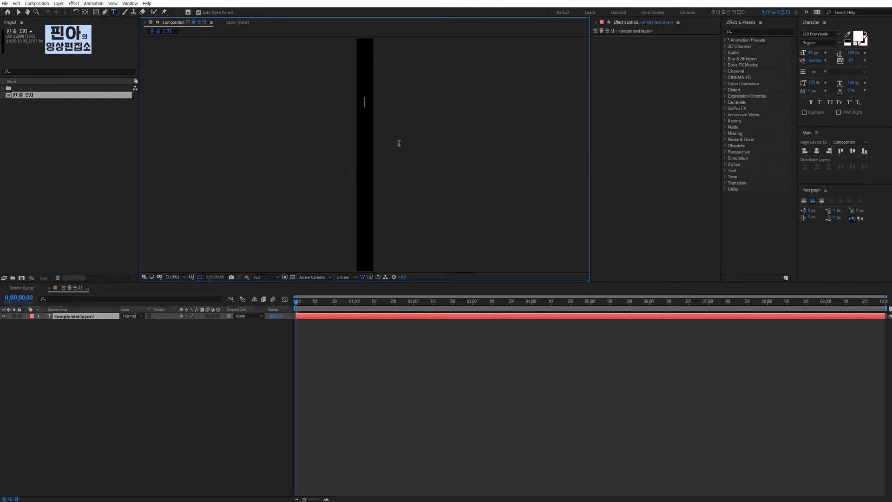
type("1234567890")
key("Escape")
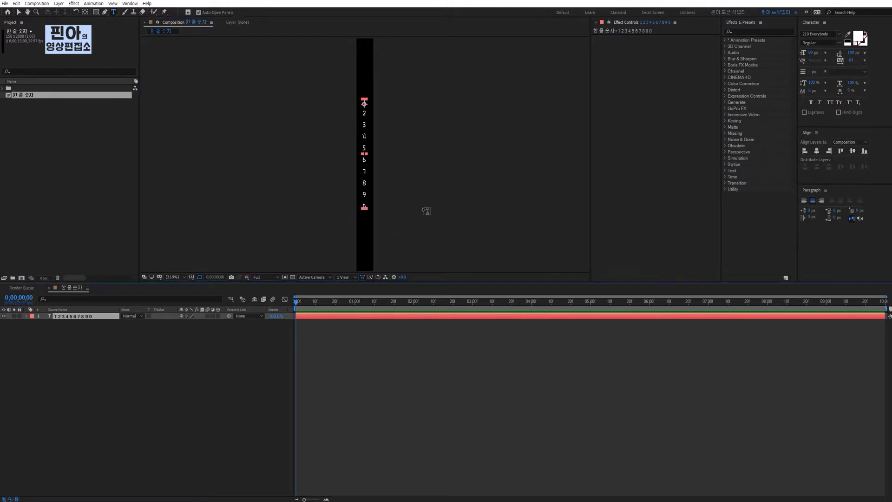
Set the digit text's font size to 100 px and its leading to 200 px, shifting the column upward in the frame
left_click(813, 52)
type("100")
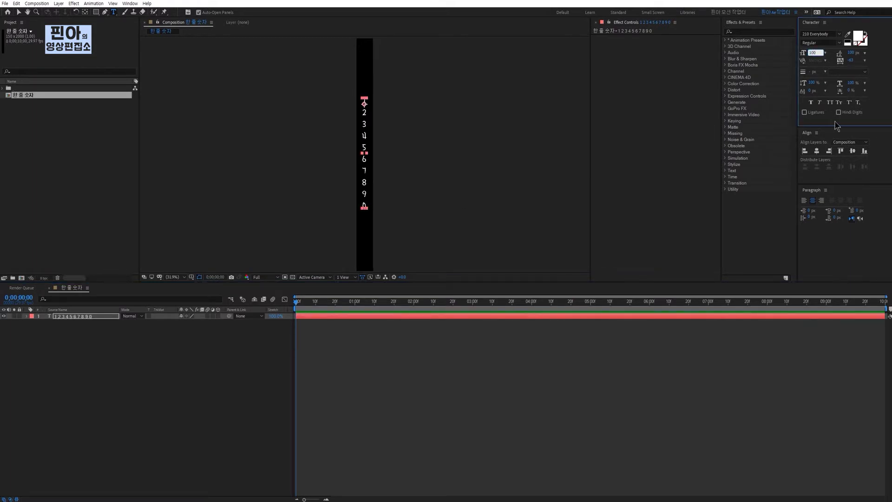
key("Return")
left_click_drag(850, 53, 873, 53)
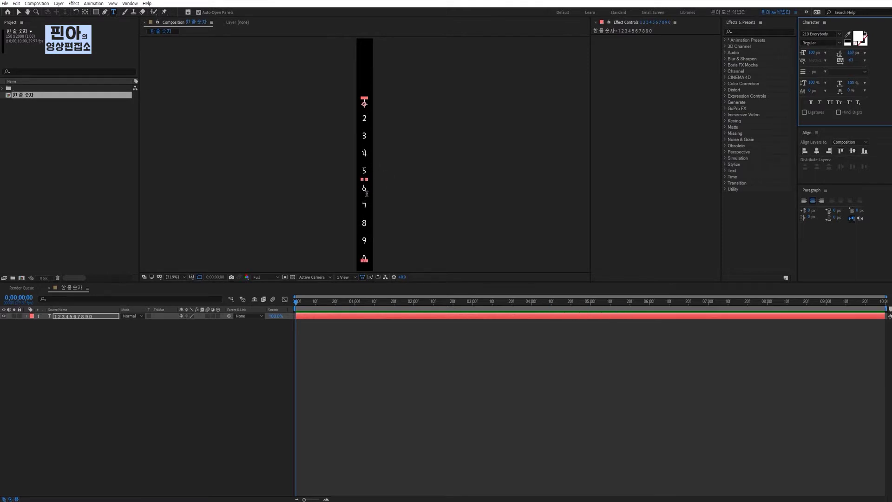
key("v")
left_click_drag(365, 201, 371, 164)
left_click(852, 53)
type("200")
key("Return")
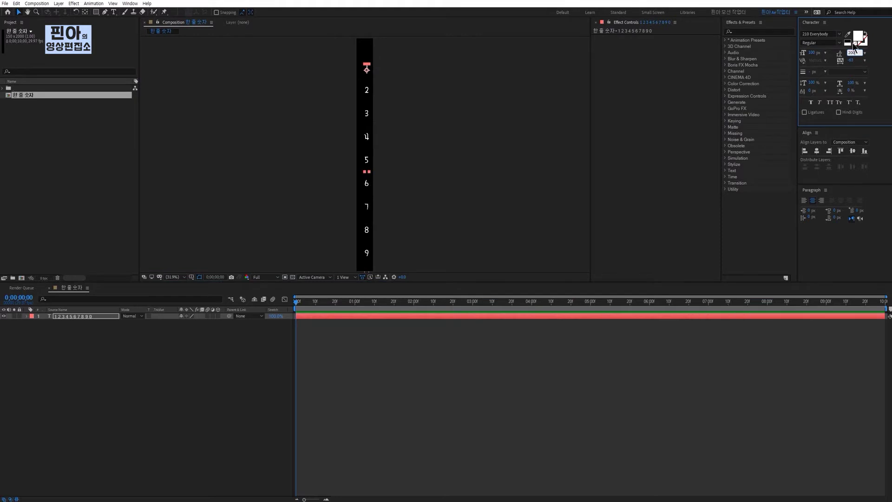
Move the digit column up to fit the frame and align it vertically to the composition's centre
left_click_drag(355, 197, 352, 179)
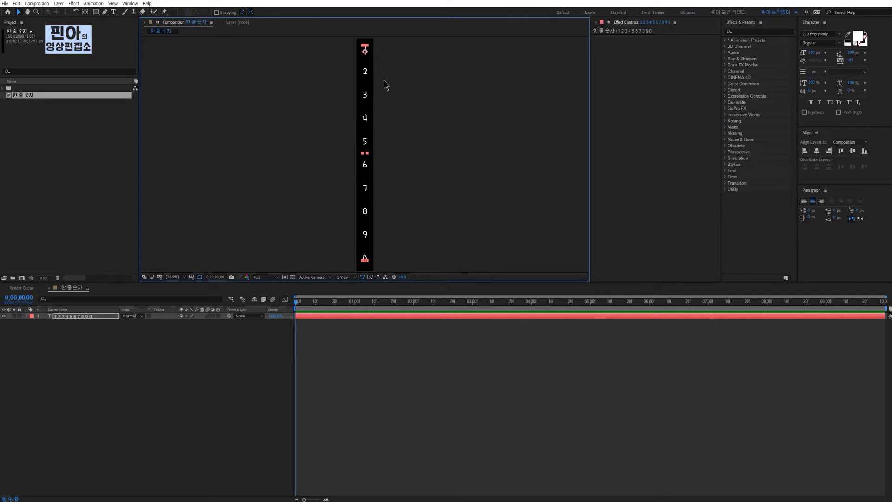
left_click(236, 370)
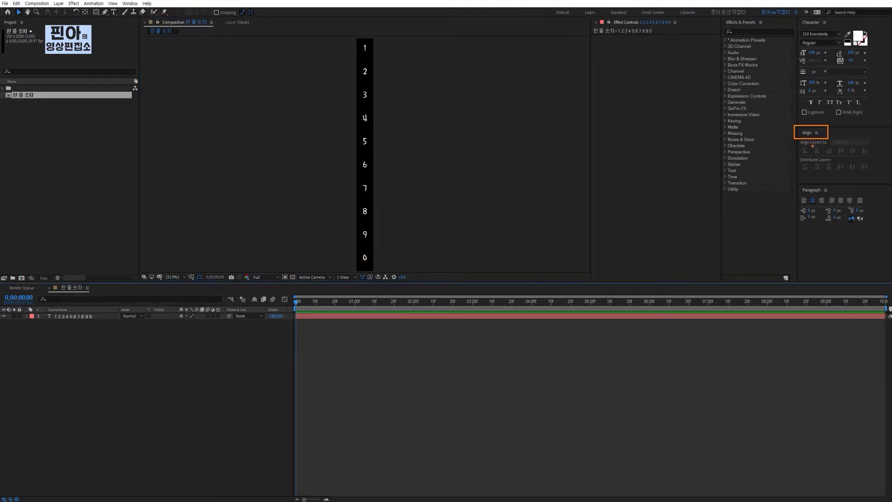
left_click(92, 317)
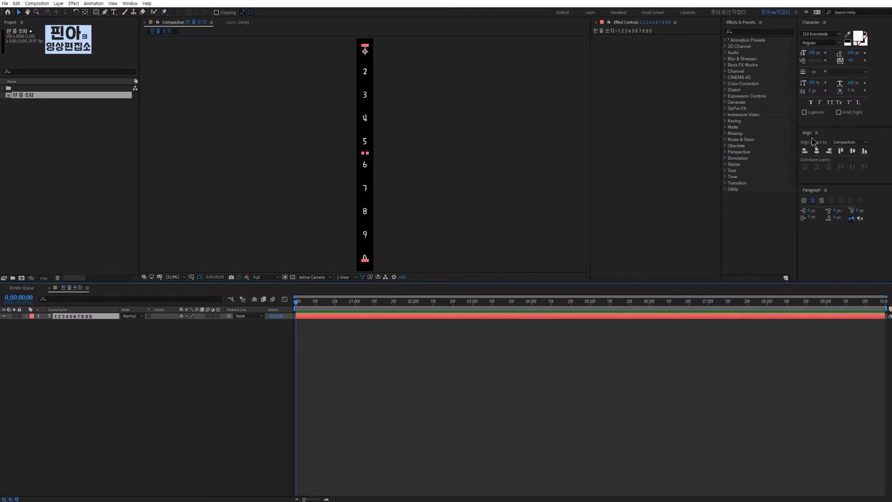
left_click(852, 151)
left_click(852, 151)
left_click(243, 325)
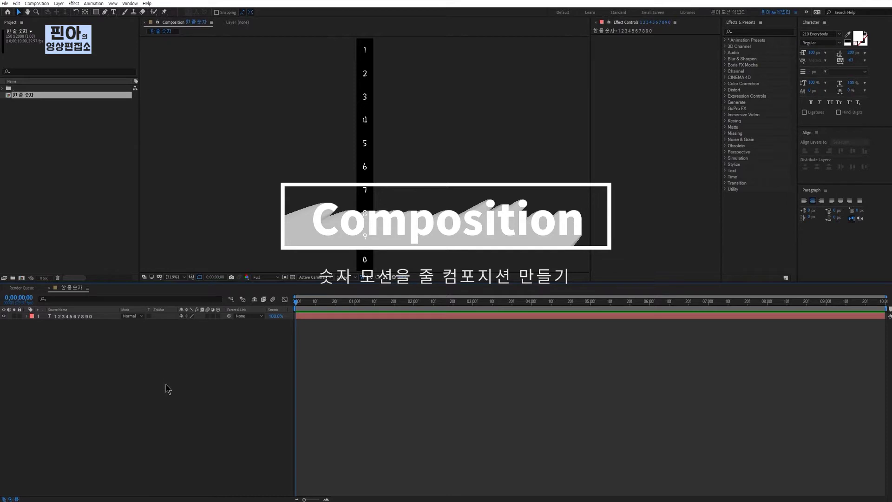
Create a 1920 x 1080 px, 10-second composition named 숫자 모션 주기
left_click(36, 3)
left_click(54, 13)
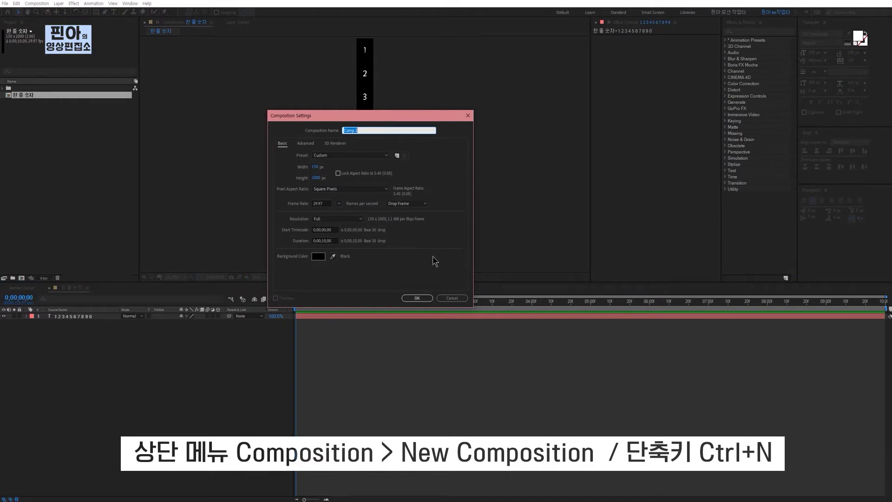
left_click(318, 167)
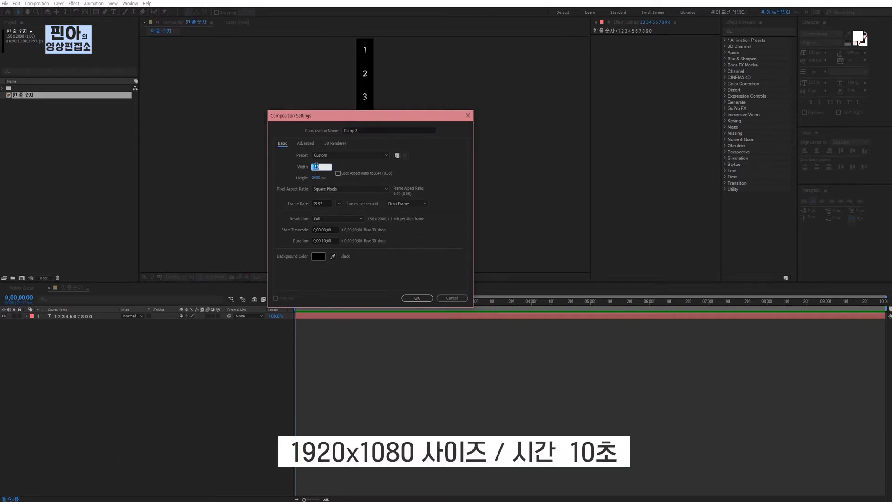
type("1920")
left_click(316, 178)
type("1080")
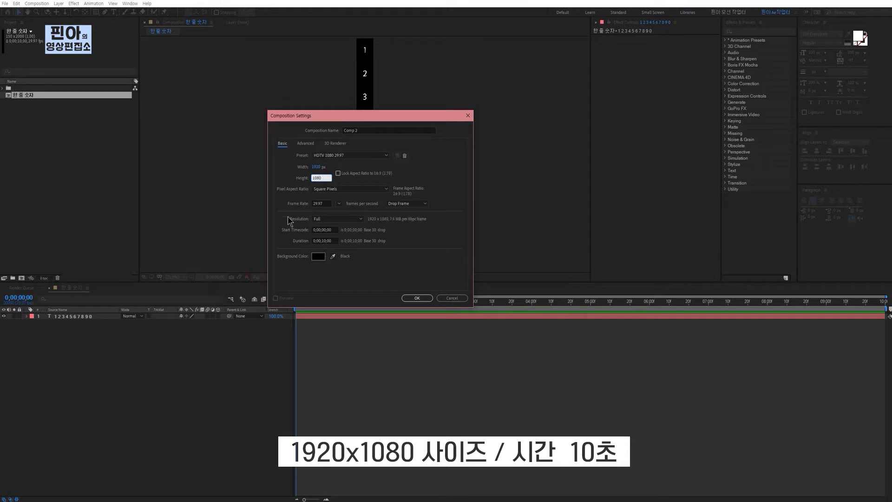
left_click(365, 258)
left_click(347, 131)
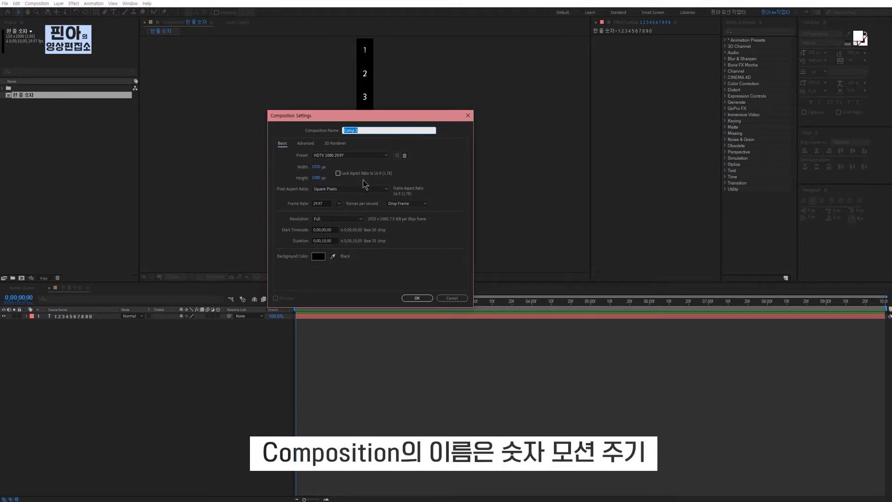
type("숫자 모션 주기")
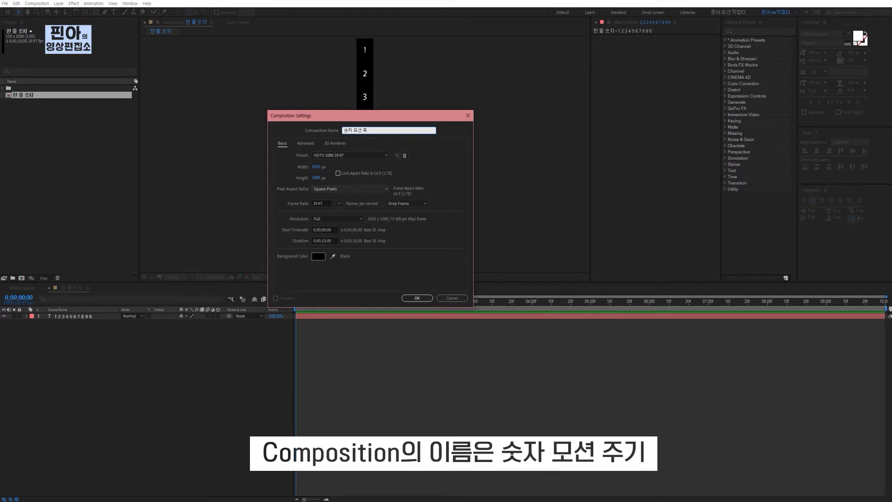
left_click(417, 298)
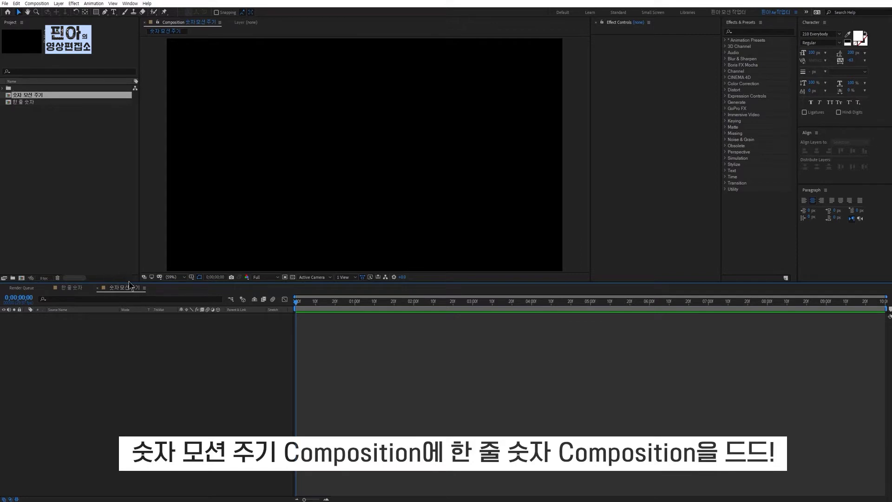
Place the 한 줄 숫자 composition as a layer in the 숫자 모션 주기 composition
left_click(22, 102)
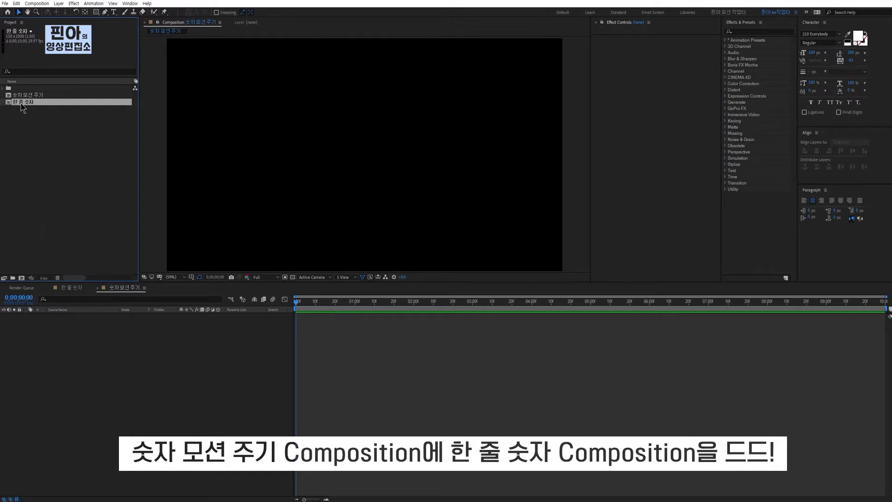
left_click_drag(22, 107, 54, 342)
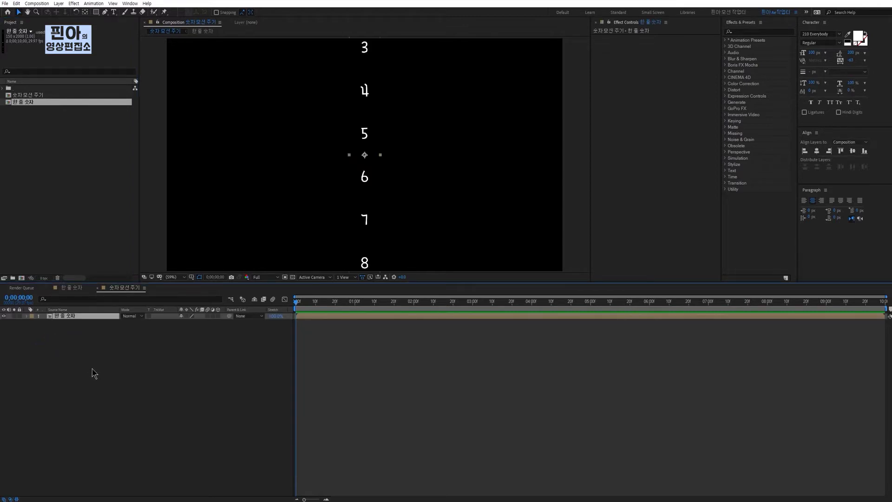
left_click(76, 339)
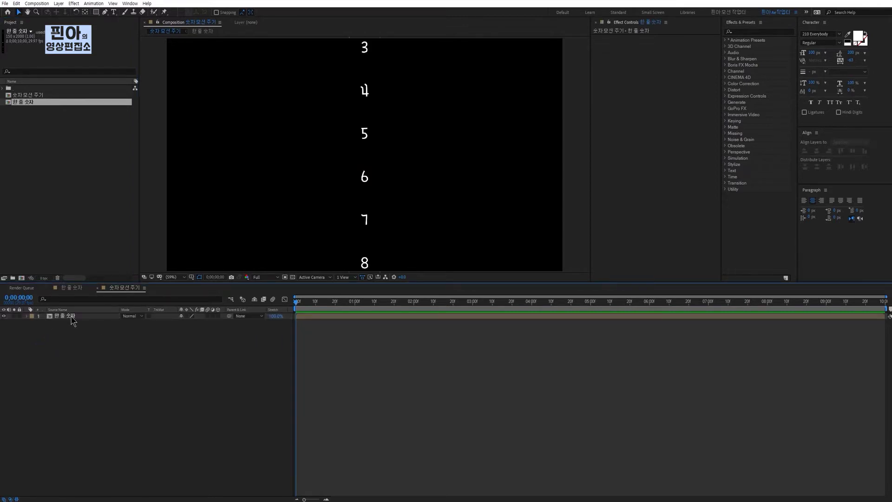
Find the Motion Tile effect by searching for "motion" and apply it to the 한 줄 숫자 layer
left_click(76, 316)
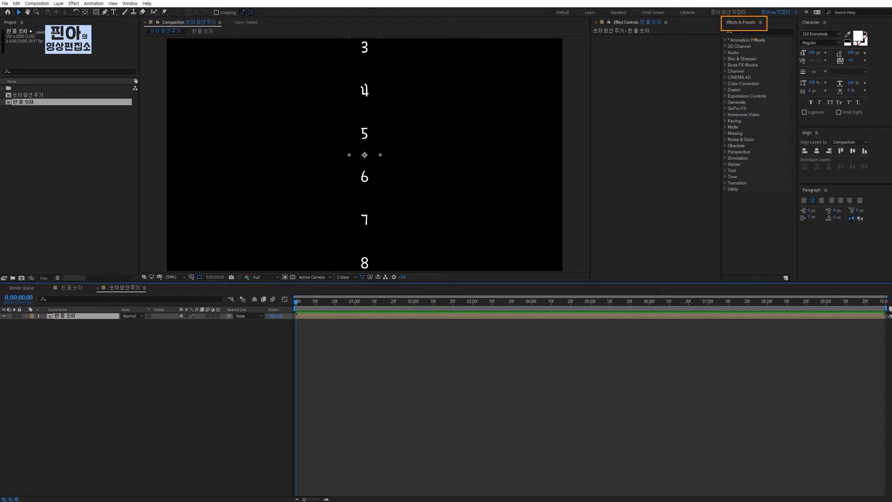
left_click(747, 32)
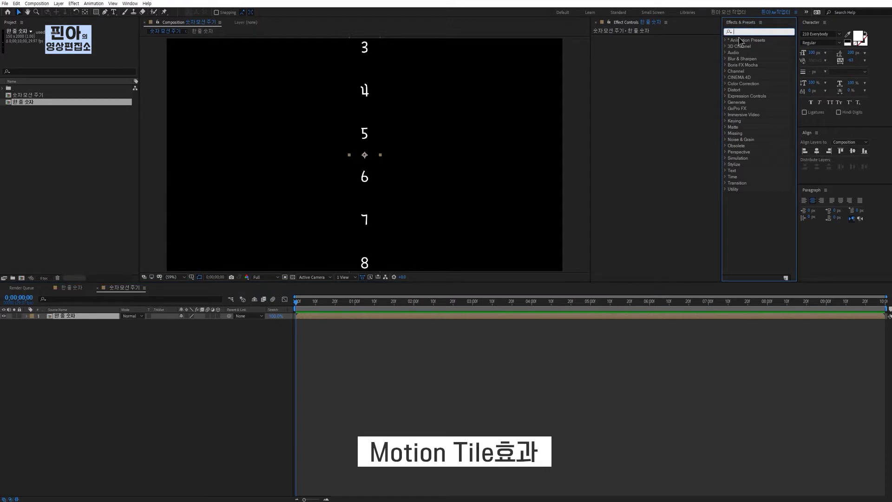
type("motion")
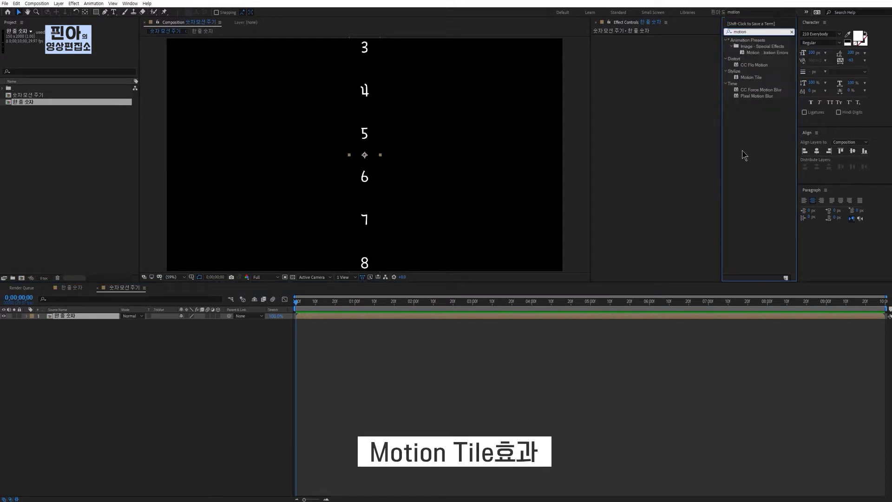
left_click(758, 78)
left_click_drag(756, 83, 78, 320)
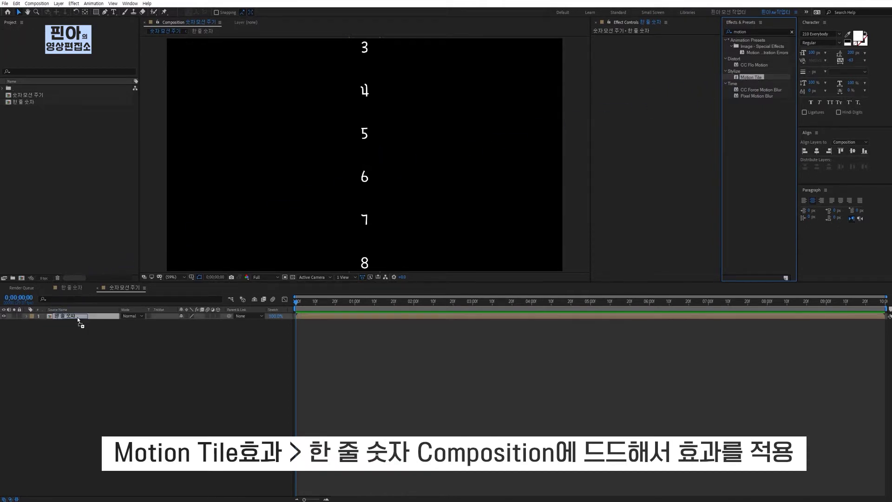
left_click(108, 354)
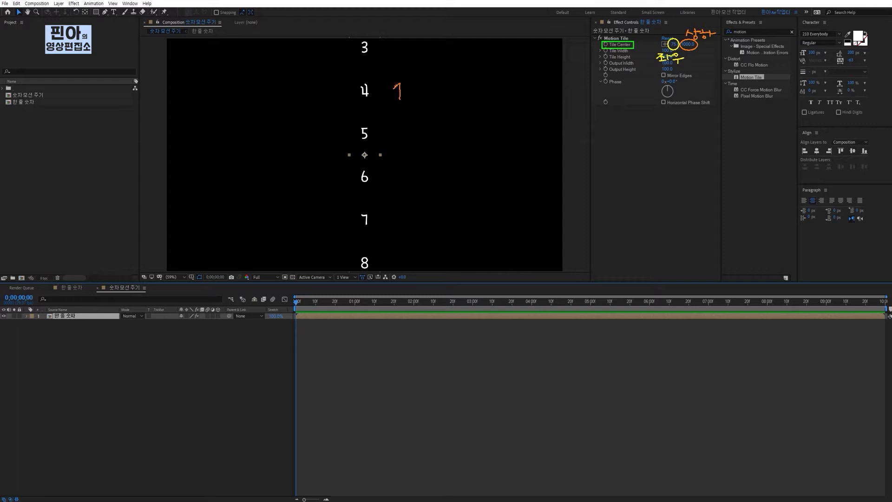
Try scrolling the digits by varying the vertical value of Motion Tile's Tile Center
left_click_drag(339, 119, 334, 133)
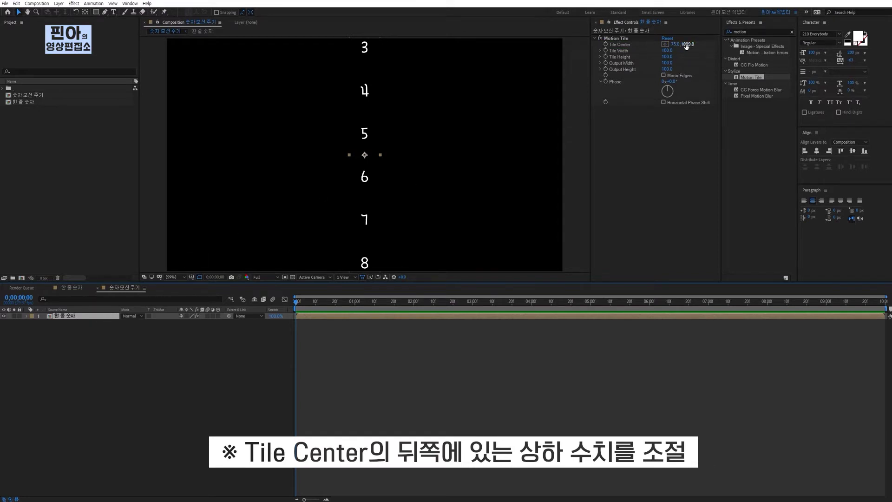
left_click_drag(688, 46, 454, 69)
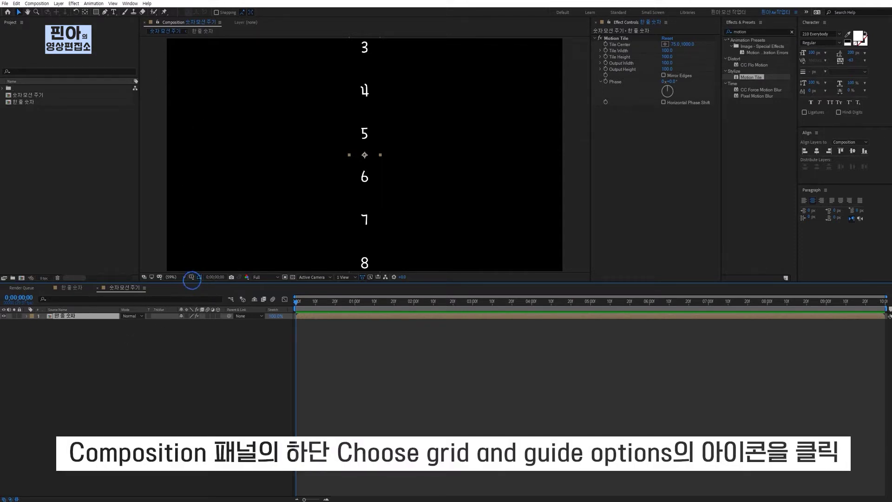
Display the Title/Action Safe guides over the 숫자 모션 주기 composition to mark its centre
left_click(191, 277)
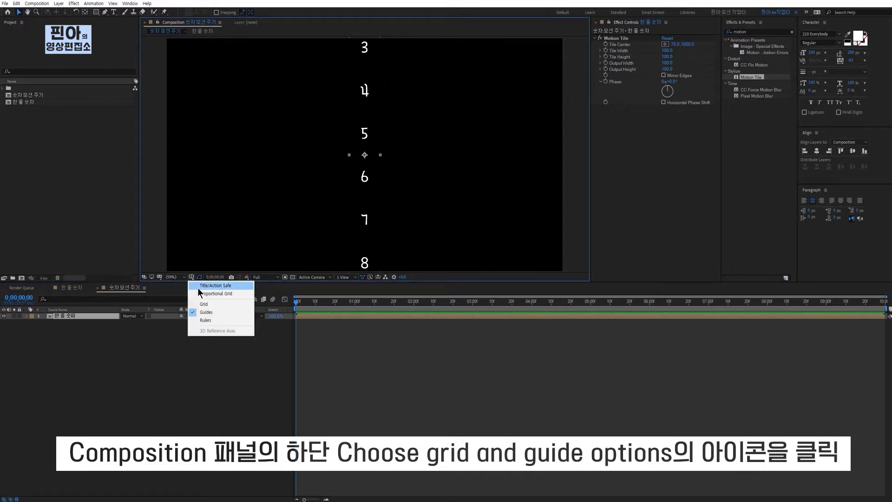
left_click(224, 286)
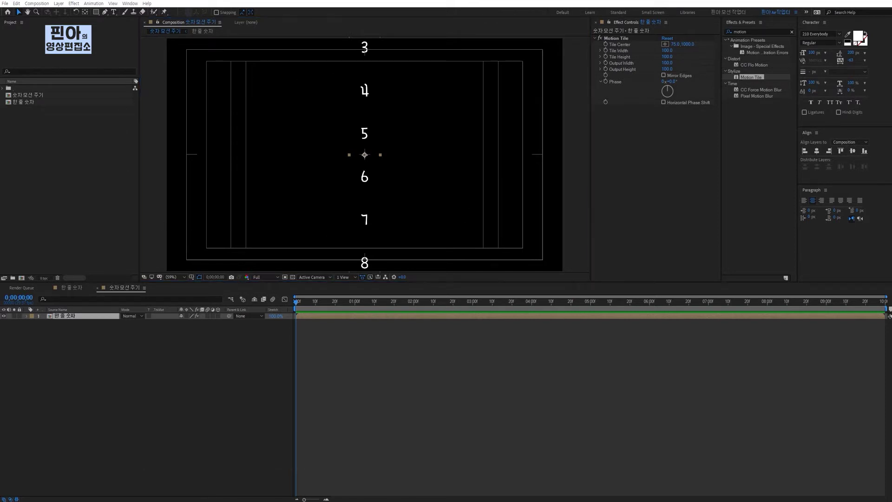
key("ctrl+shift+a")
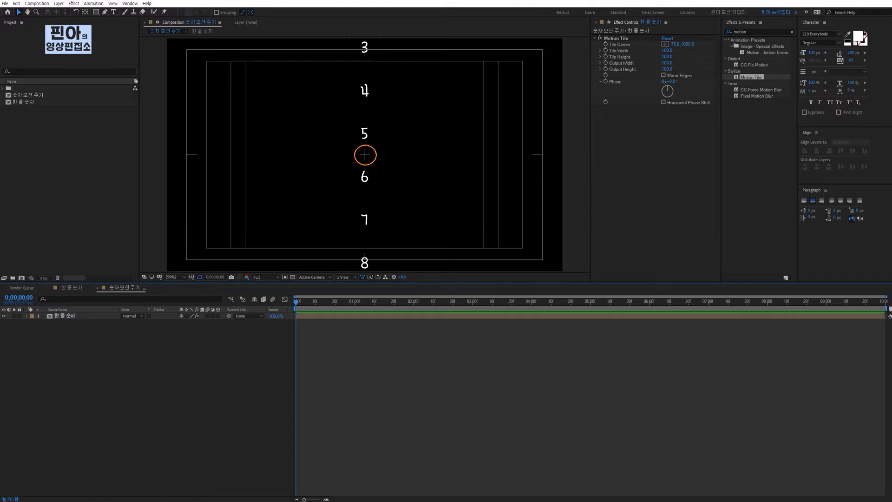
left_click_drag(179, 148, 202, 160)
left_click_drag(526, 149, 548, 158)
key("Escape")
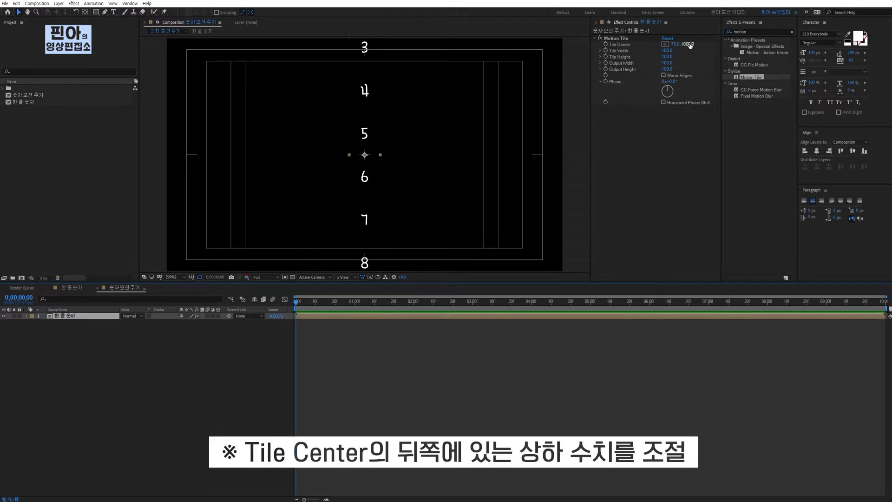
Set the vertical value of Motion Tile's Tile Center to 1098 to place the digit 5 at the composition's centre mark
left_click_drag(687, 45, 717, 46)
key("slash")
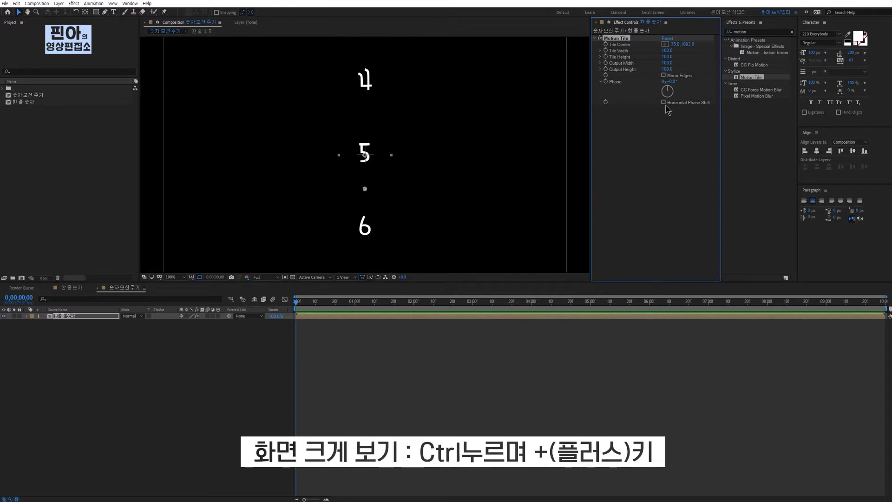
left_click_drag(687, 47, 688, 43)
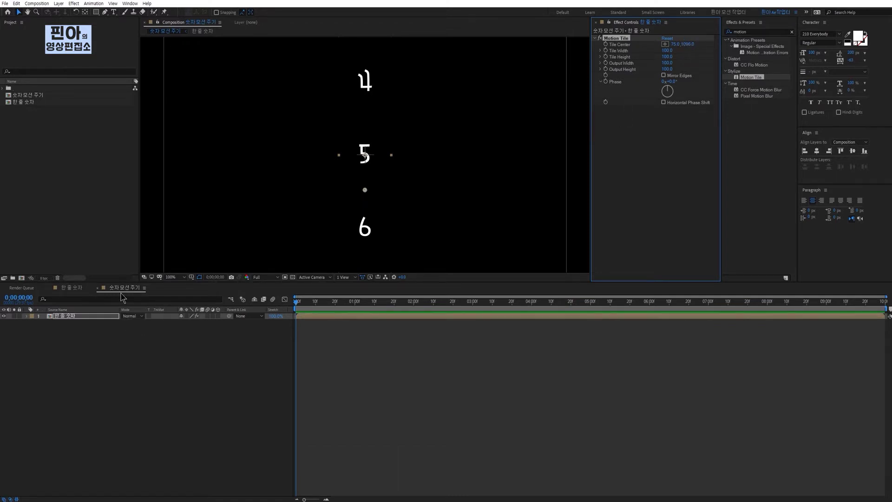
Show the rulers and place two horizontal guides, one just above and one just below the centred digit 5
left_click(172, 277)
left_click(178, 287)
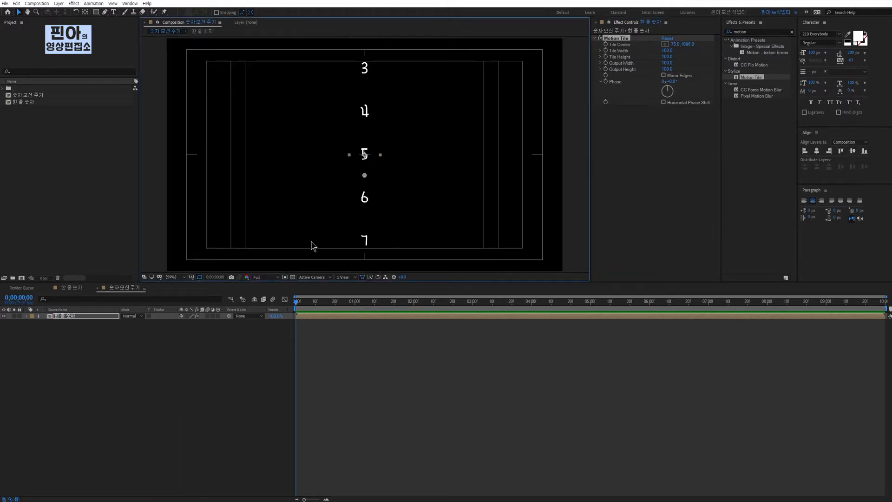
key("ctrl+r")
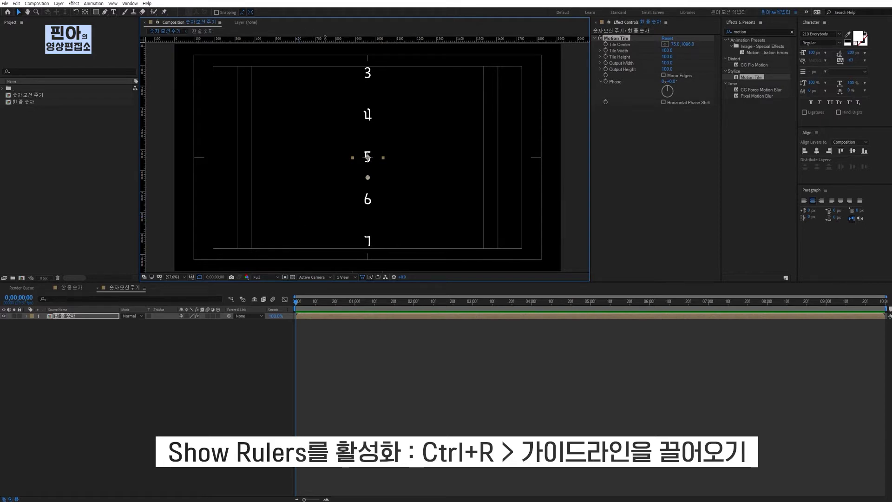
left_click_drag(326, 39, 332, 151)
left_click_drag(356, 40, 351, 161)
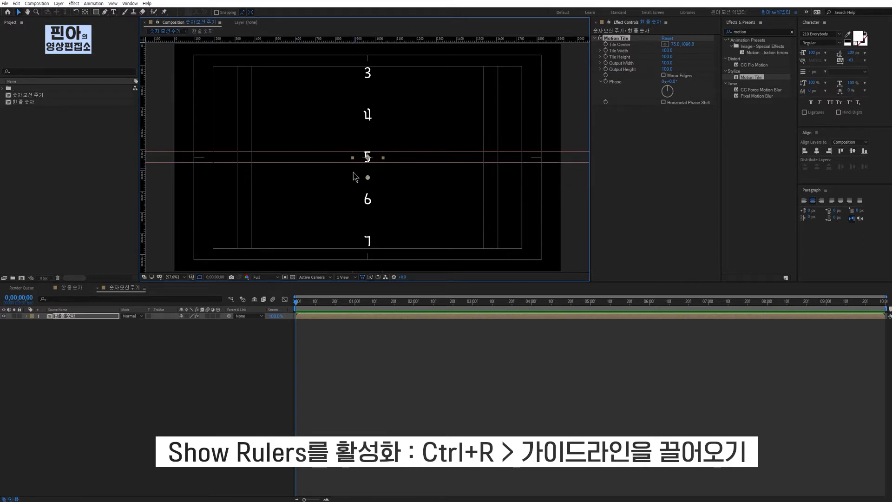
key("period")
key("period")
key("comma")
key("comma")
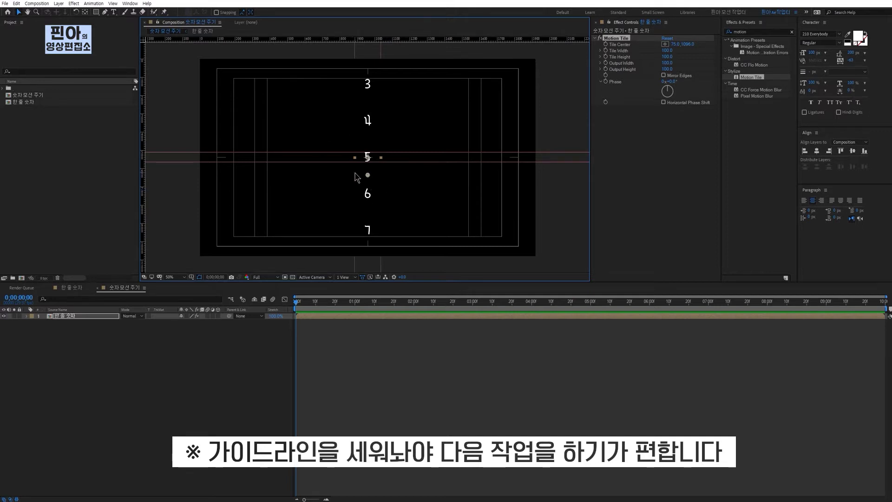
left_click(176, 277)
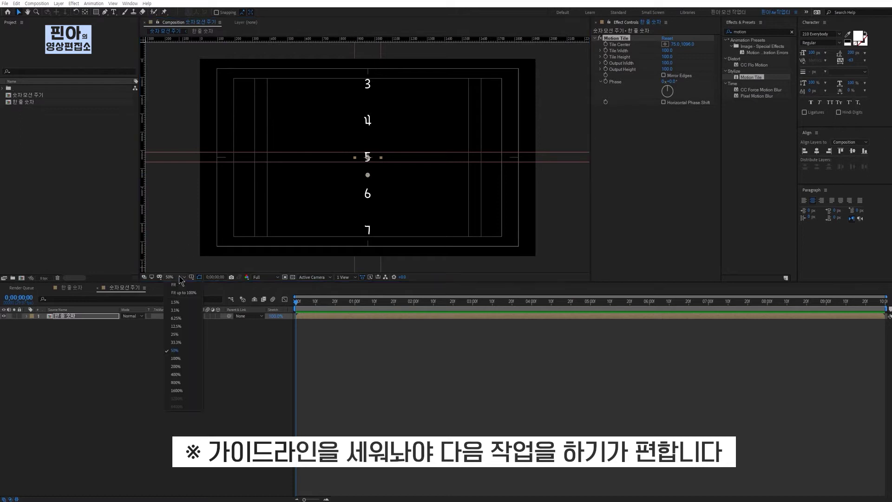
left_click(180, 285)
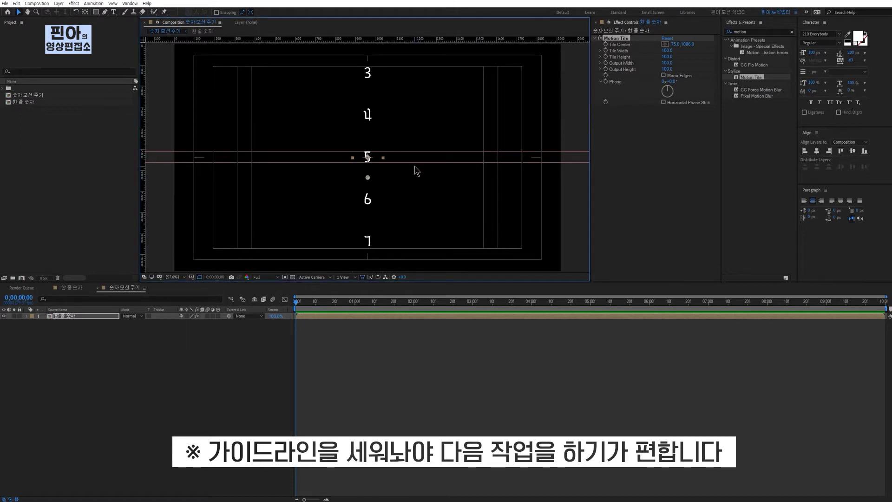
Duplicate the 한 줄 숫자 layer in the 숫자 모션 주기 composition
left_click(73, 316)
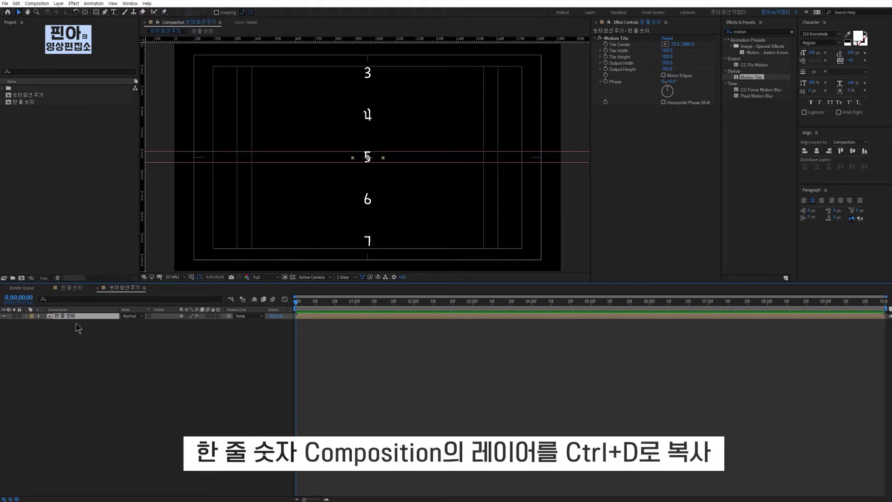
key("ctrl+d")
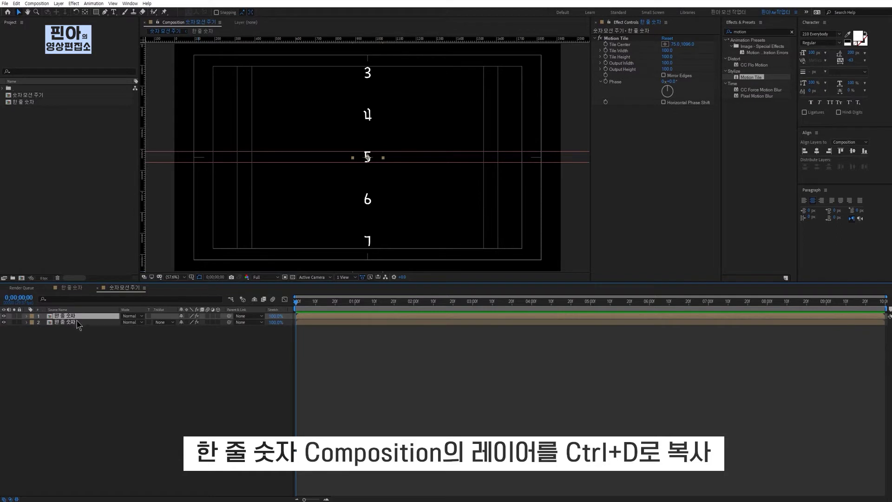
left_click(92, 341)
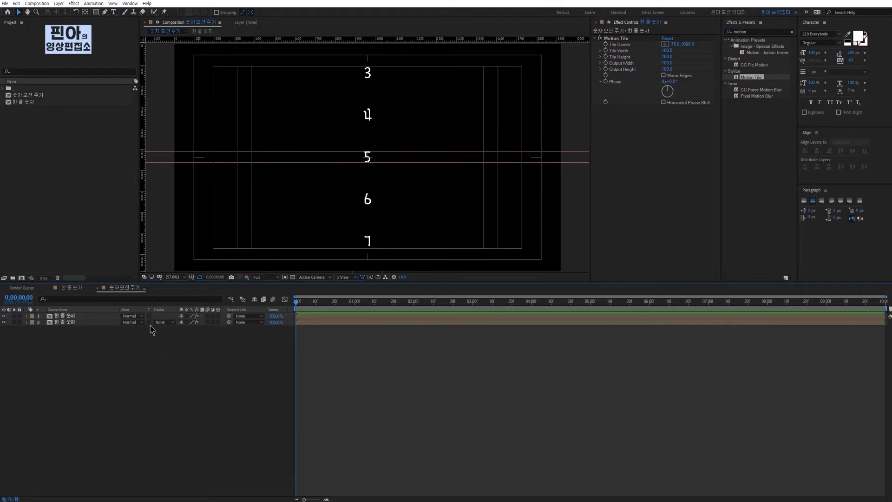
Rename the lower layer 한 줄 숫자1 and the upper copy 한 줄 숫자2
left_click(104, 316)
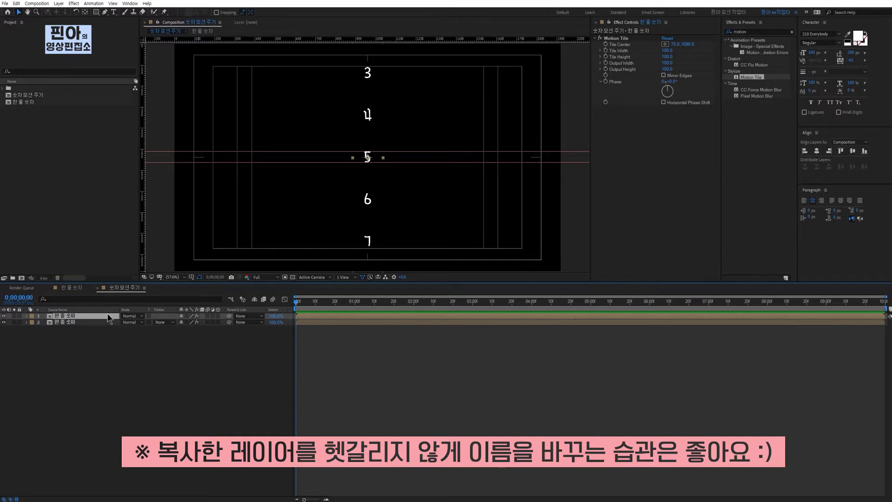
left_click(79, 322)
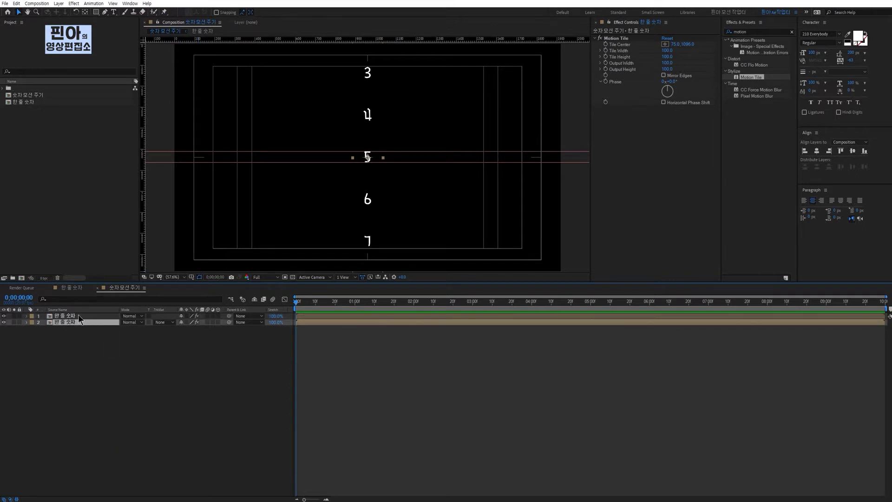
key("Return")
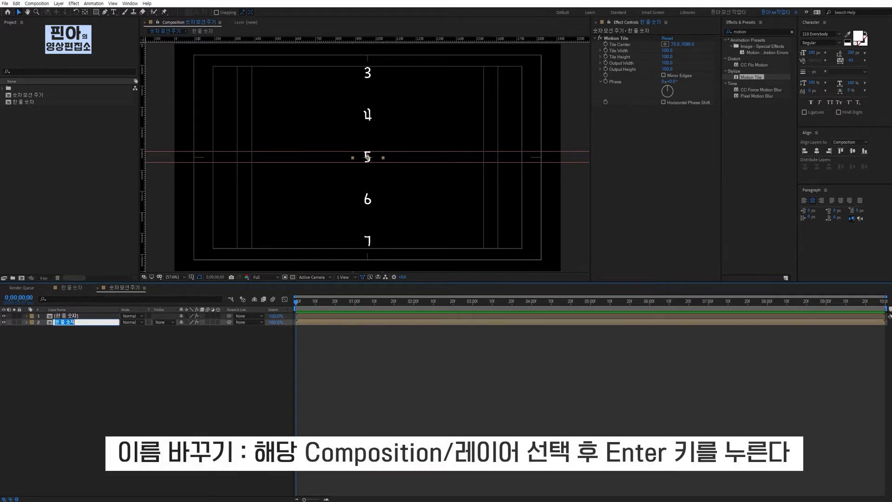
left_click(89, 322)
type("1")
left_click(84, 339)
left_click(78, 316)
key("Return")
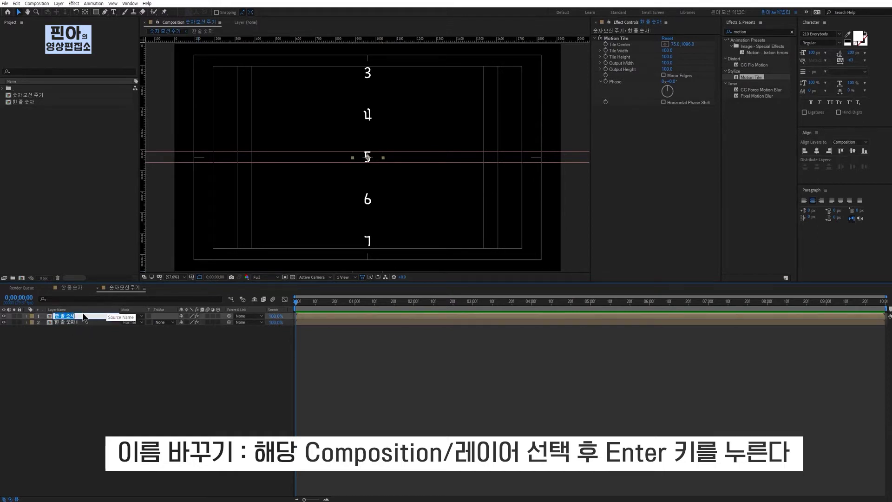
left_click(86, 315)
type("2")
key("Return")
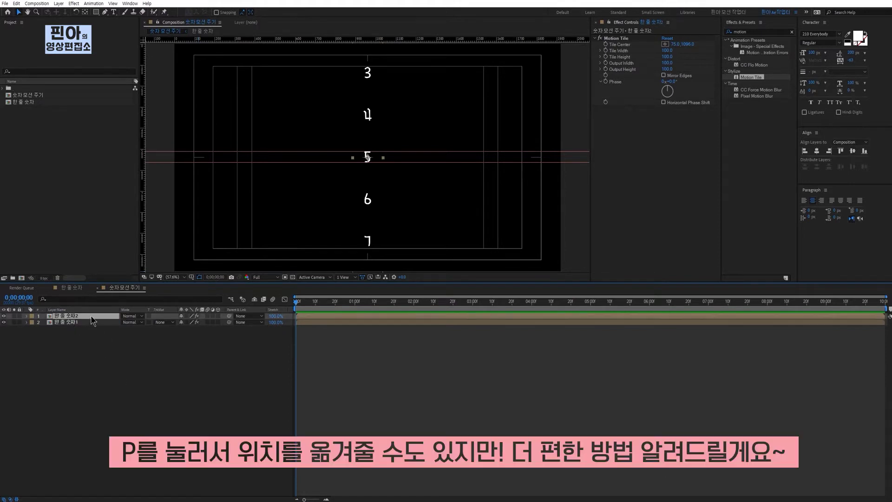
Reveal the Position property of 한 줄 숫자2 and try changing its horizontal value
key("p")
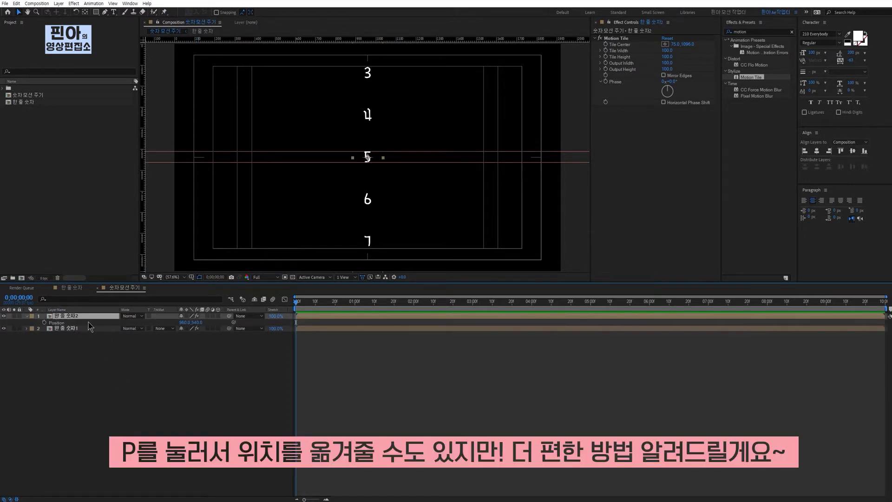
left_click_drag(184, 324, 224, 321)
key("ctrl+z")
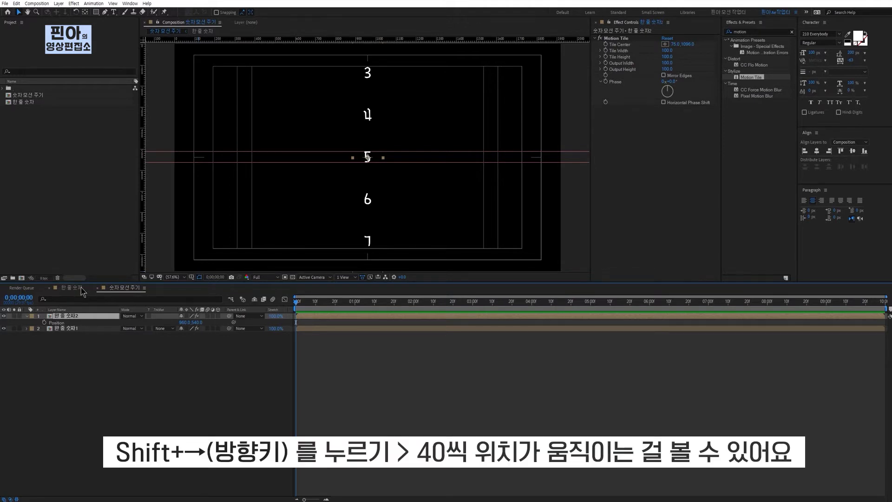
Try nudging 한 줄 숫자2 horizontally in 20 px increments to x 1040 and back to 960
key("shift+Right")
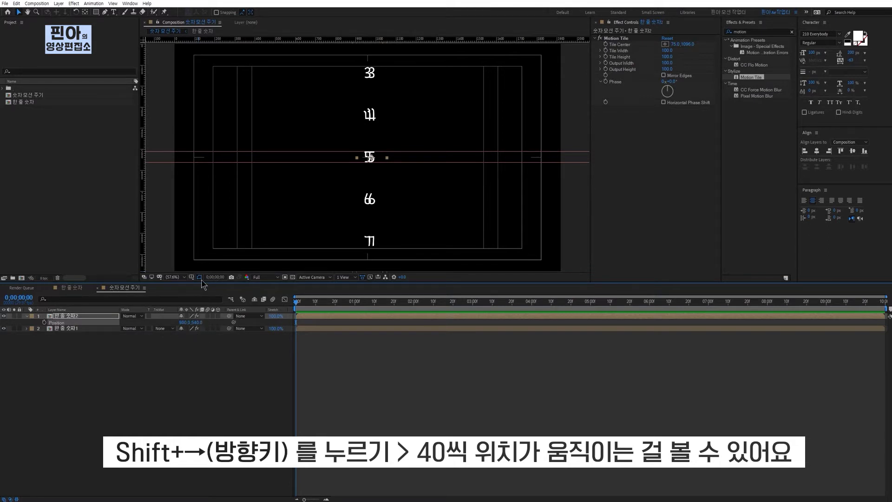
key("shift+Right")
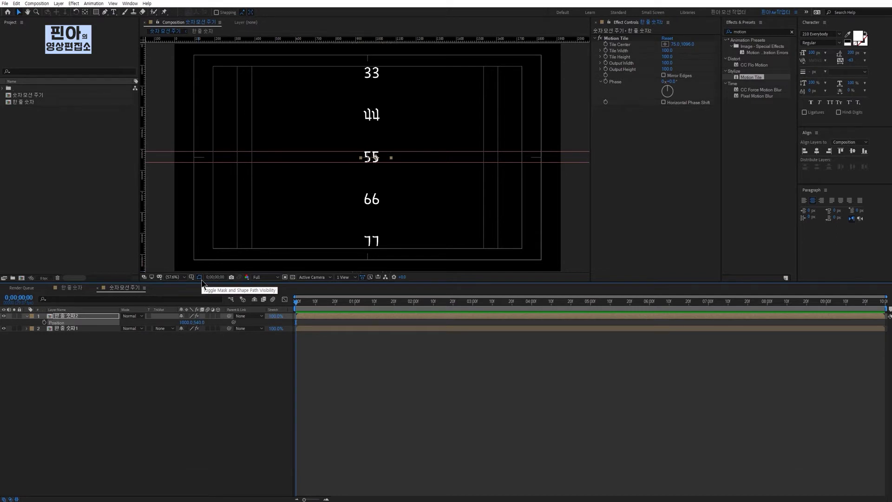
key("shift+Right")
key("shift+Right")
key("shift+Right")
key("shift+Right")
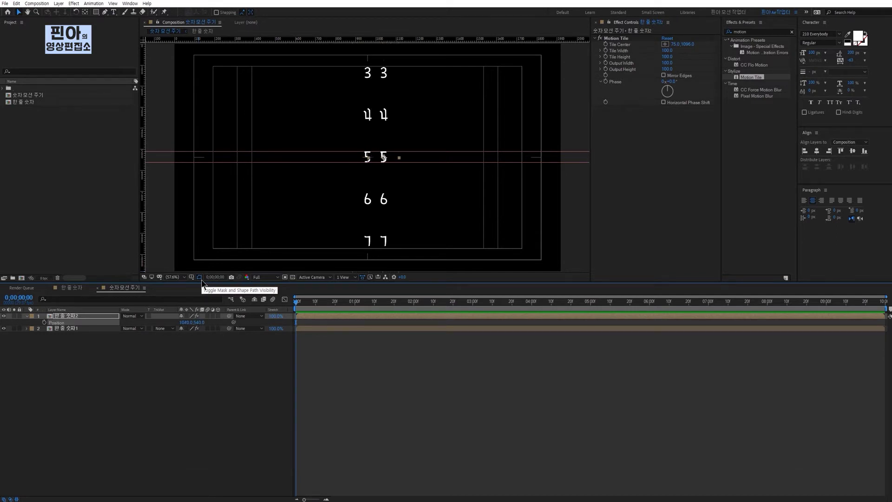
key("shift+Left")
key("shift+Left")
key("shift+Left")
key("shift+Left")
key("shift+Left")
key("shift+Left")
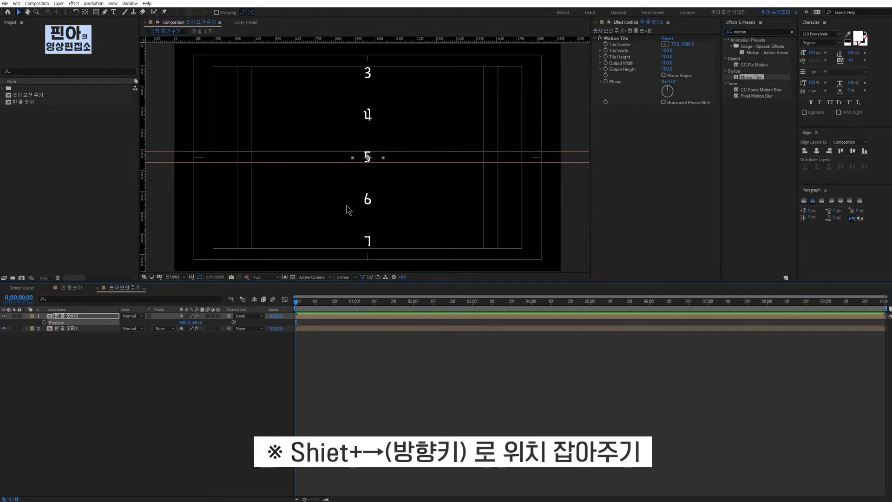
key("shift+Left")
key("shift+Left")
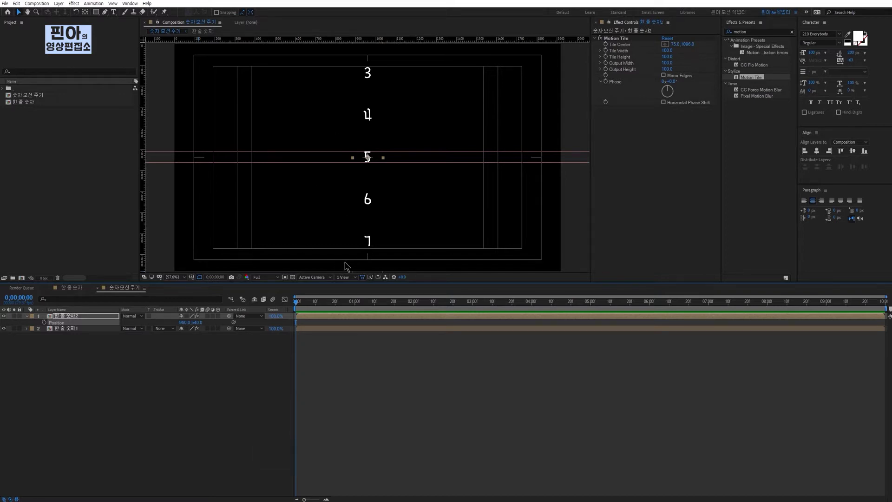
Try nudging 한 줄 숫자2 right to x 1020 and up to y 500, and return it to its starting position
key("shift+Right")
key("shift+Right")
key("shift+Right")
key("shift+Right")
key("shift+Right")
key("shift+Right")
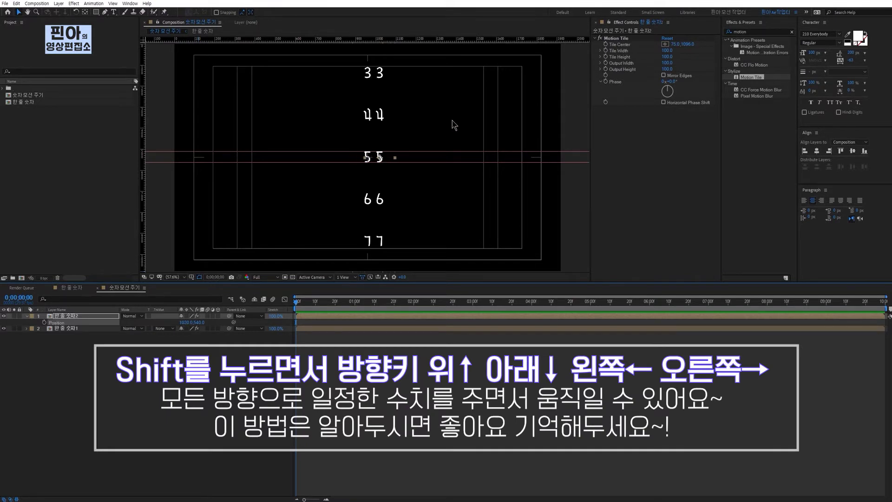
key("shift+Up")
key("shift+Up")
key("shift+Up")
key("shift+Up")
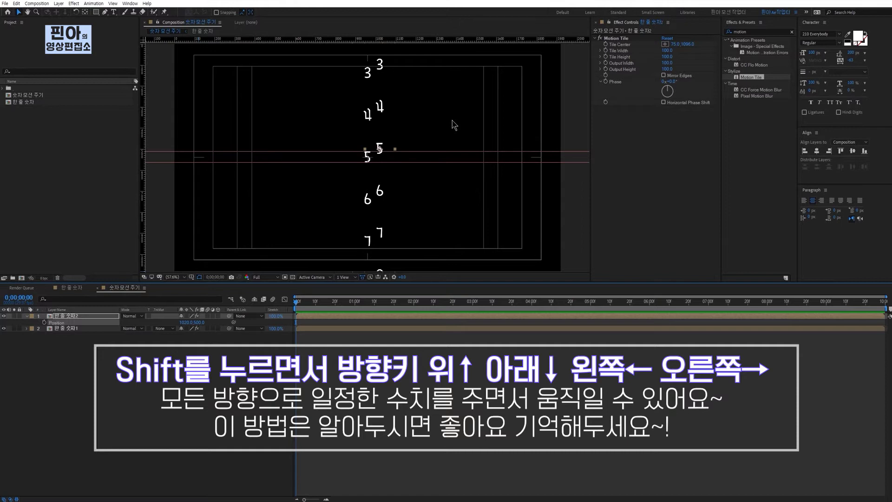
key("shift+Down")
key("shift+Down")
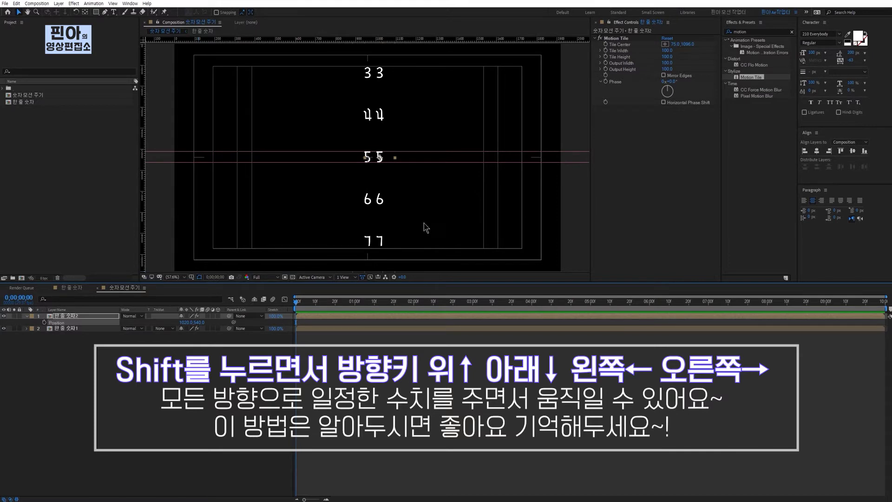
key("shift+Left")
key("shift+Left")
key("shift+Left")
key("shift+Left")
key("shift+Left")
key("shift+Left")
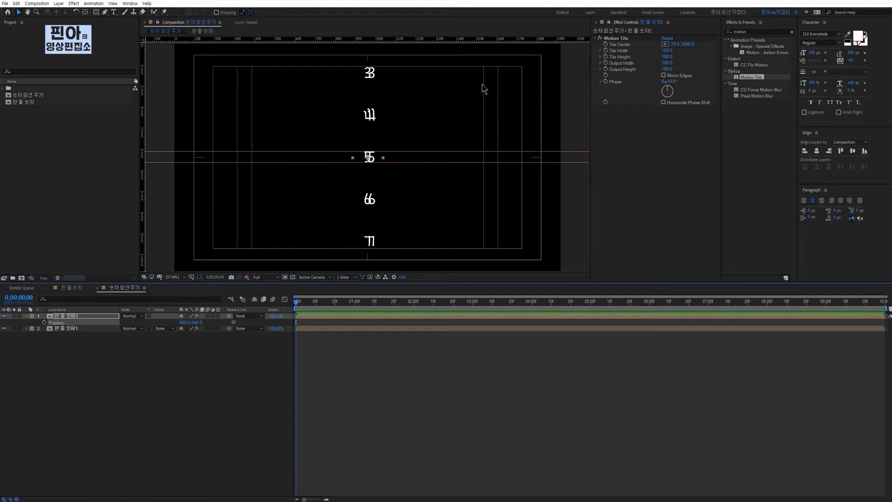
Nudge 한 줄 숫자2 right to x 1000 so its digits sit directly beside the first column
left_click(79, 317)
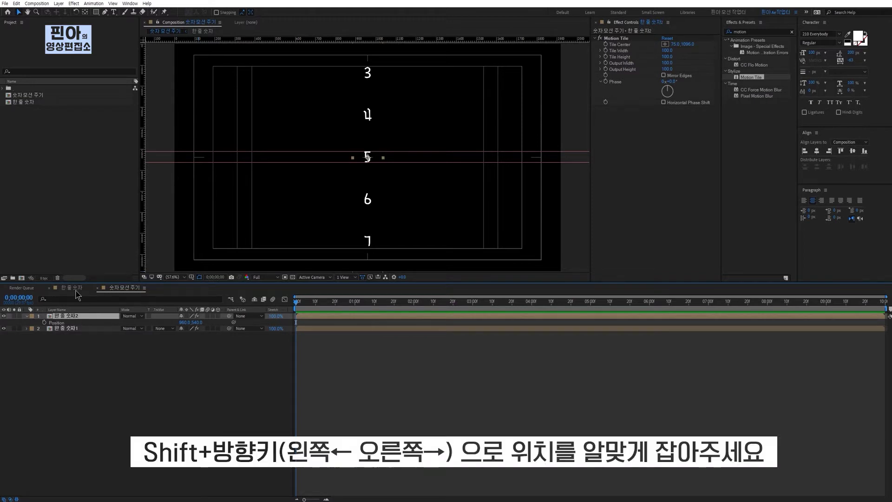
key("shift+Right")
key("shift+Right")
key("shift+Right")
key("shift+Right")
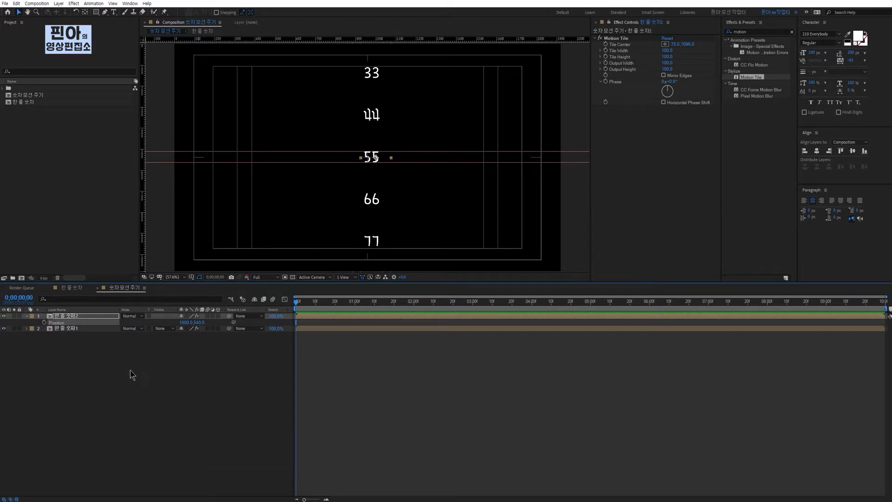
Duplicate the 한 줄 숫자2 layer and nudge the copy right to form an evenly spaced third digit column
left_click(75, 316)
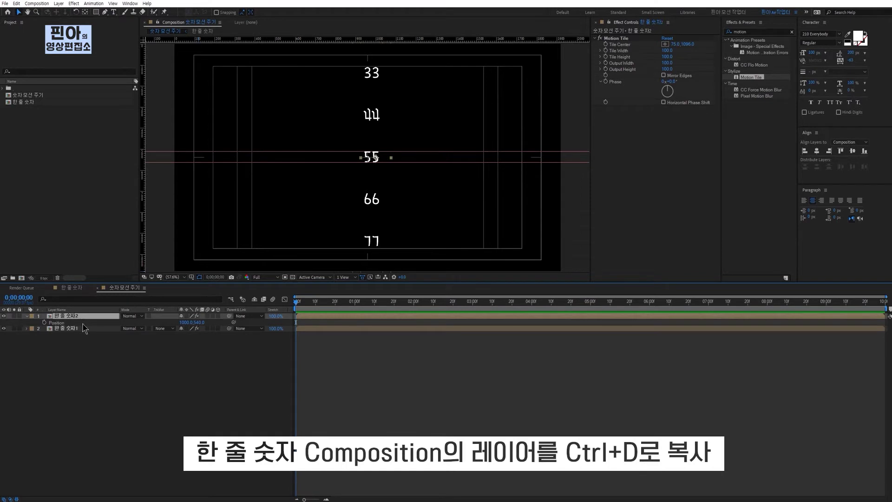
key("ctrl+d")
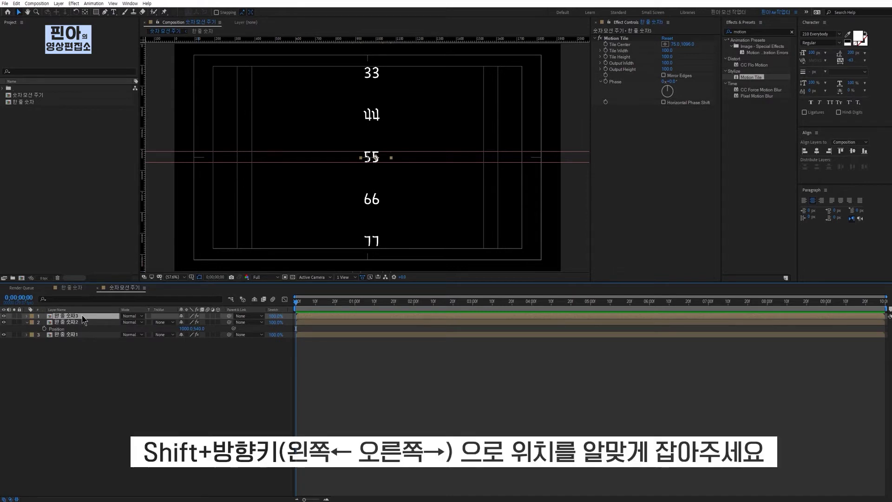
key("shift+Right")
key("shift+Right")
key("shift+Right")
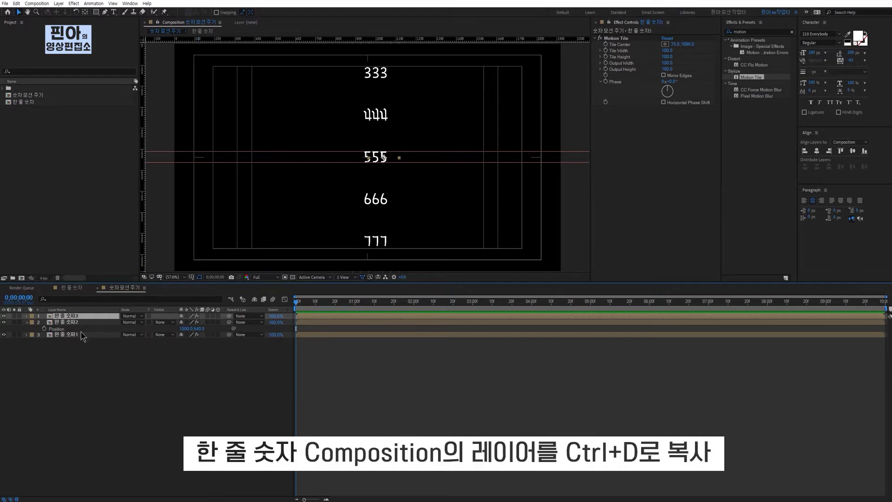
Duplicate the 한 줄 숫자3 layer and nudge the copy right to form an evenly spaced fourth digit column
key("ctrl+d")
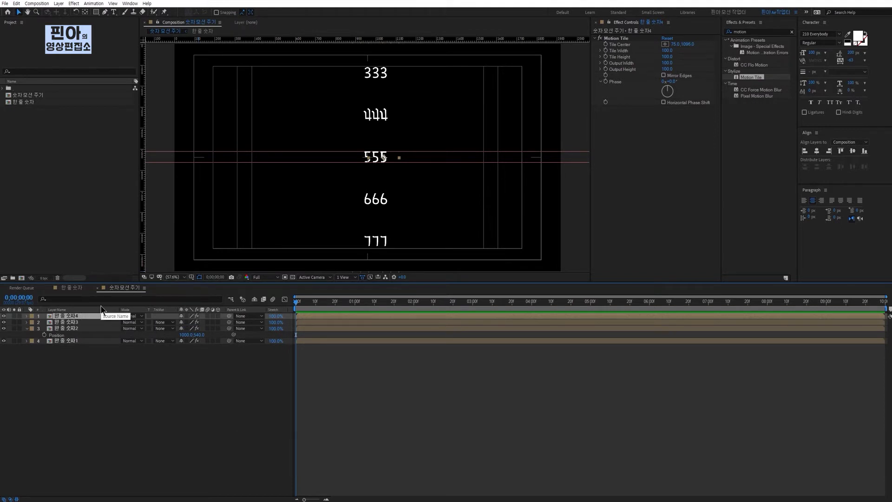
key("shift+Right")
key("shift+Right")
key("shift+Right")
key("shift+Right")
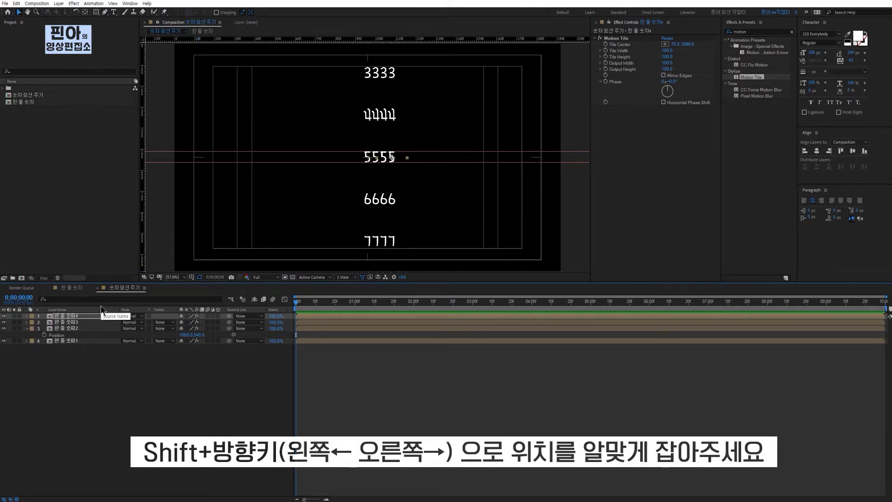
Check the spacing of the four digit columns up close, and select the 한 줄 숫자4 layer
left_click(140, 386)
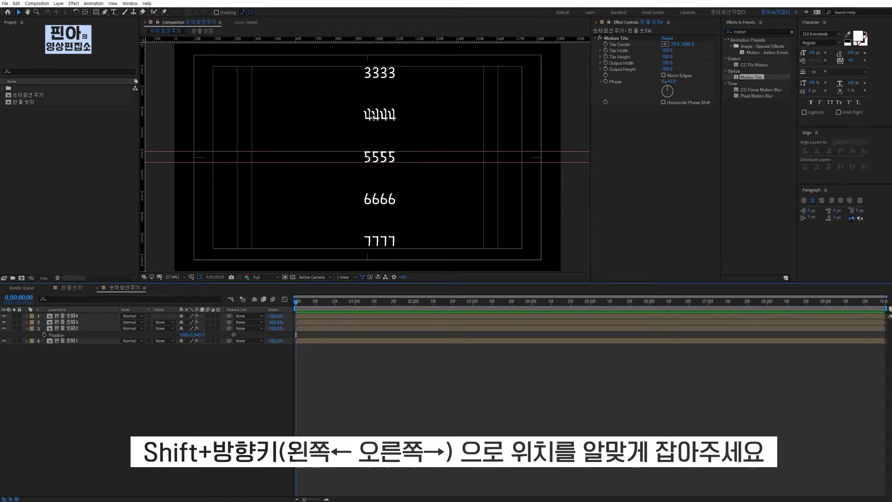
key("slash")
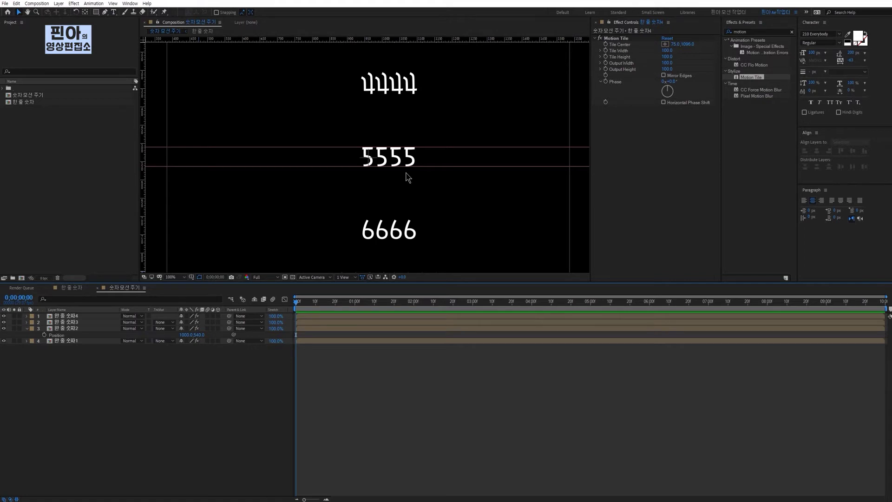
key("shift+slash")
left_click(88, 316)
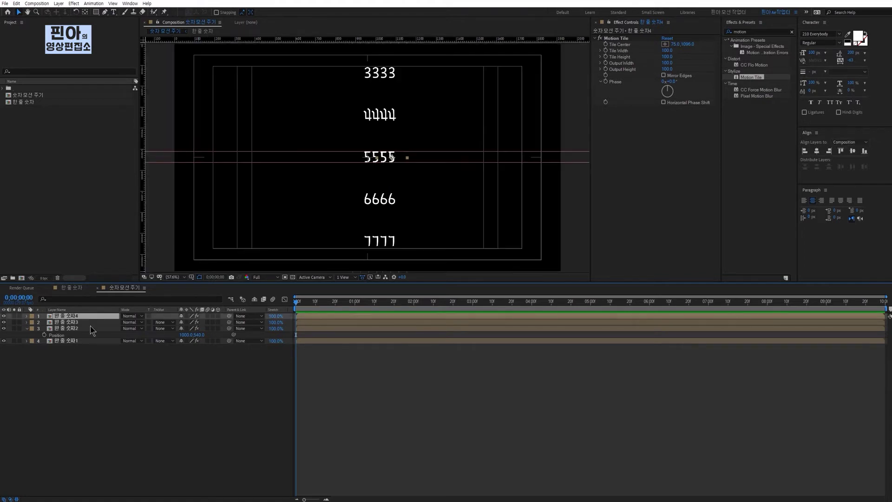
Move all four digit column layers left together, bringing 한 줄 숫자2 to x 720
left_click(82, 342, "shift")
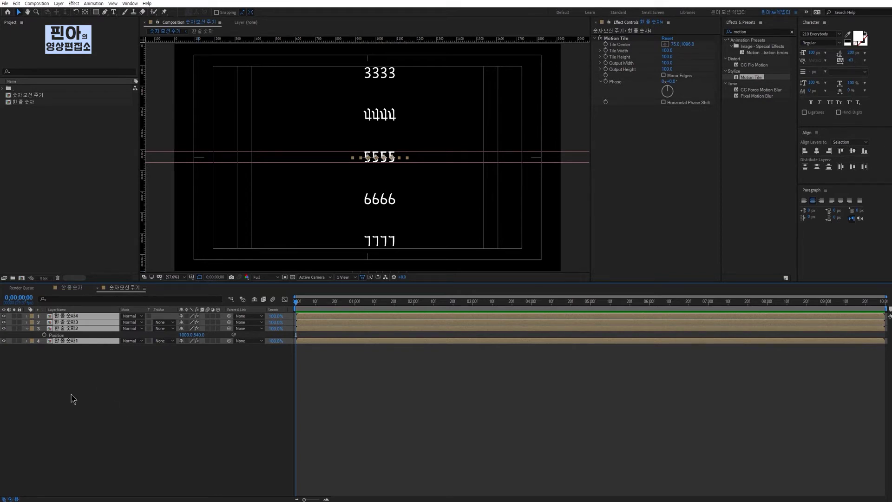
key("shift+Left")
key("shift+Left")
key("shift+Left")
key("shift+Left")
key("shift+Left")
key("shift+Left")
key("shift+Left")
key("shift+Left")
key("shift+Left")
key("shift+Left")
key("shift+Left")
key("shift+Left")
key("shift+Left")
key("shift+Left")
key("shift+Left")
key("shift+Left")
key("shift+Left")
key("shift+Left")
key("shift+Left")
key("shift+Left")
key("shift+Left")
key("shift+Left")
key("shift+Left")
key("shift+Left")
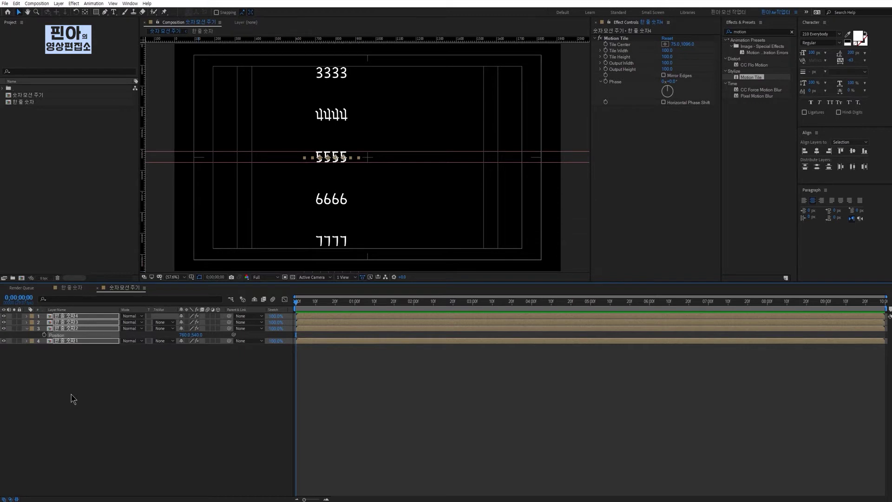
key("shift+Left")
key("shift+Left")
key("shift+Left")
key("shift+Left")
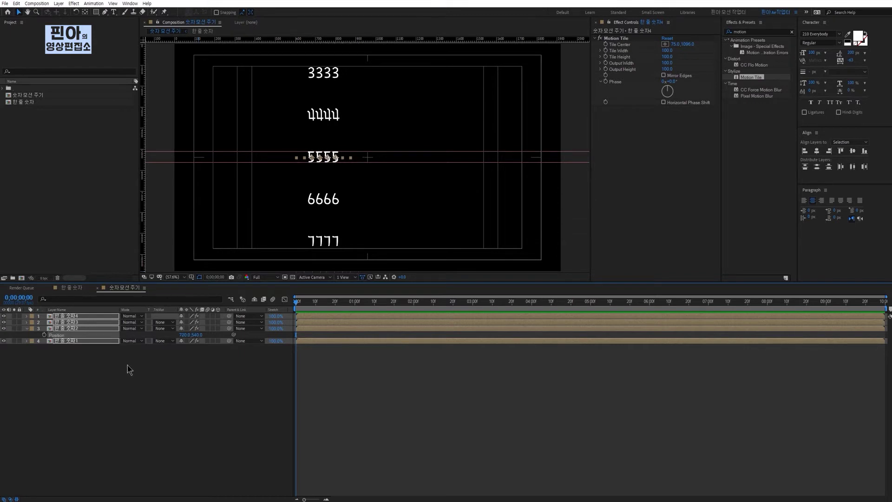
left_click(131, 384)
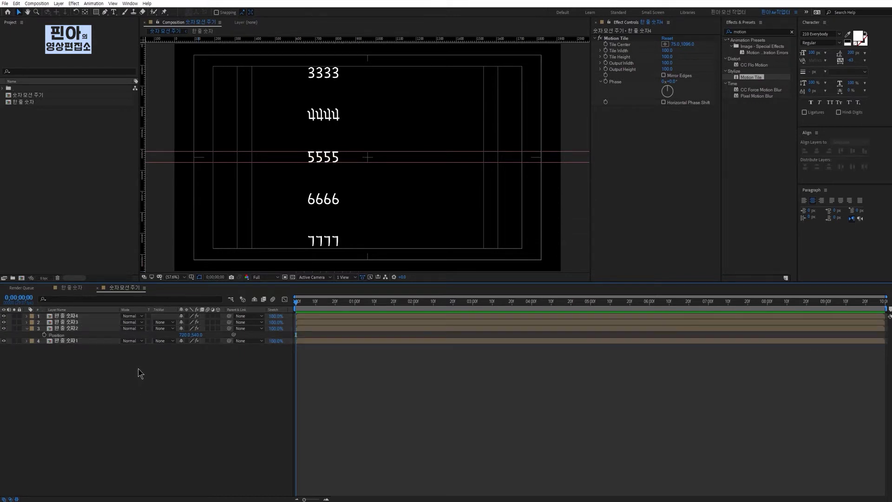
Duplicate the 한 줄 숫자4 layer and nudge the copy right to form a fifth digit column, leaving a gap after the first four
left_click(74, 316)
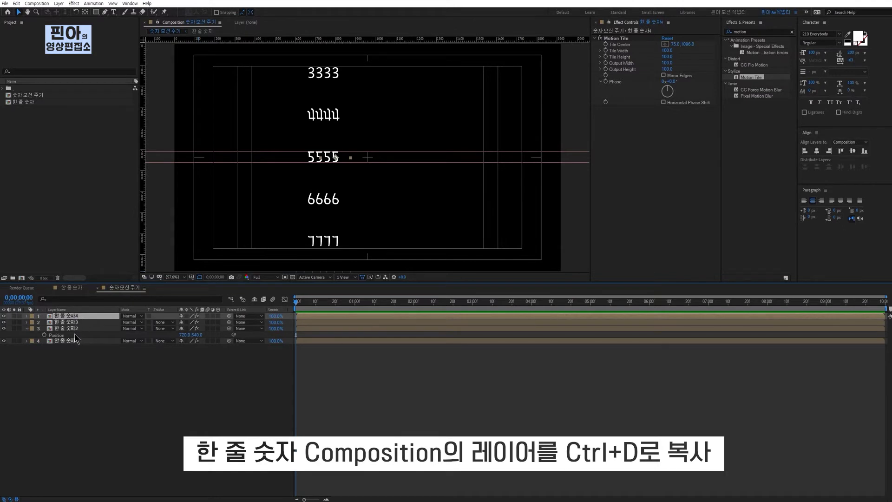
key("ctrl+d")
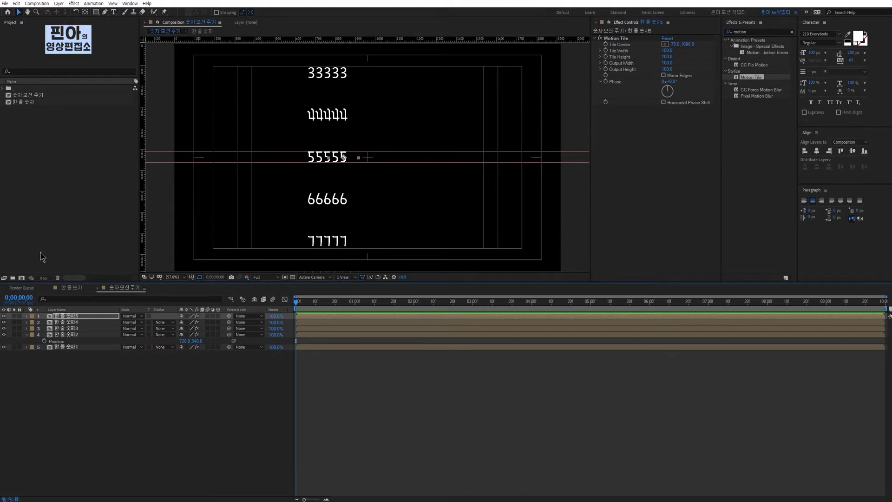
key("shift+Right")
key("shift+Right")
key("shift+Right")
key("shift+Right")
key("shift+Right")
key("shift+Right")
key("shift+Right")
key("shift+Right")
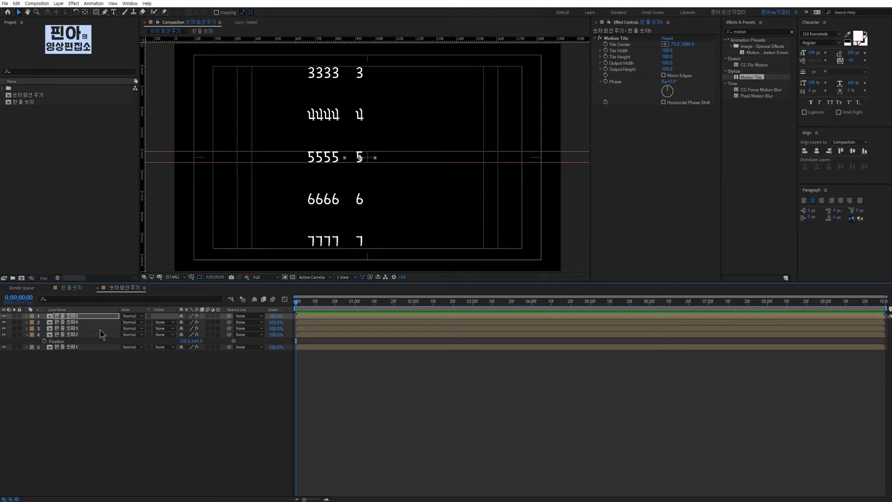
left_click(104, 355)
Duplicate the 한 줄 숫자5 layer and nudge the copy right so a sixth digit column sits directly beside the fifth
left_click(98, 317)
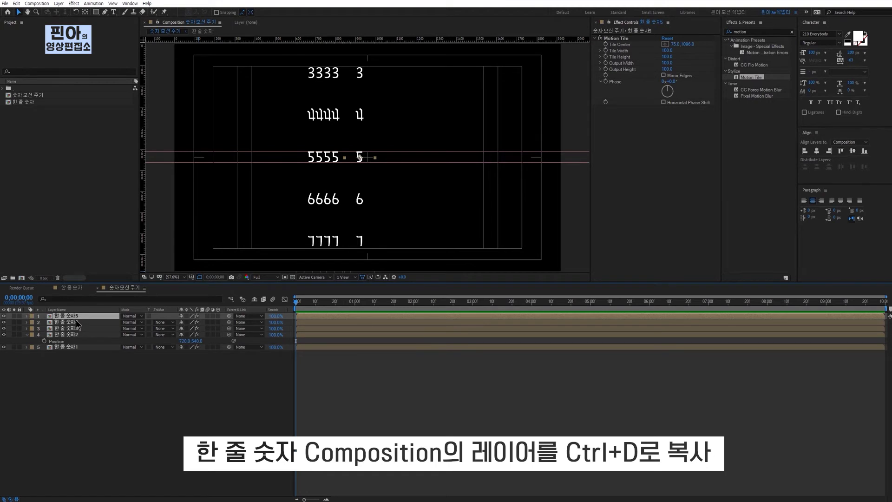
key("ctrl+d")
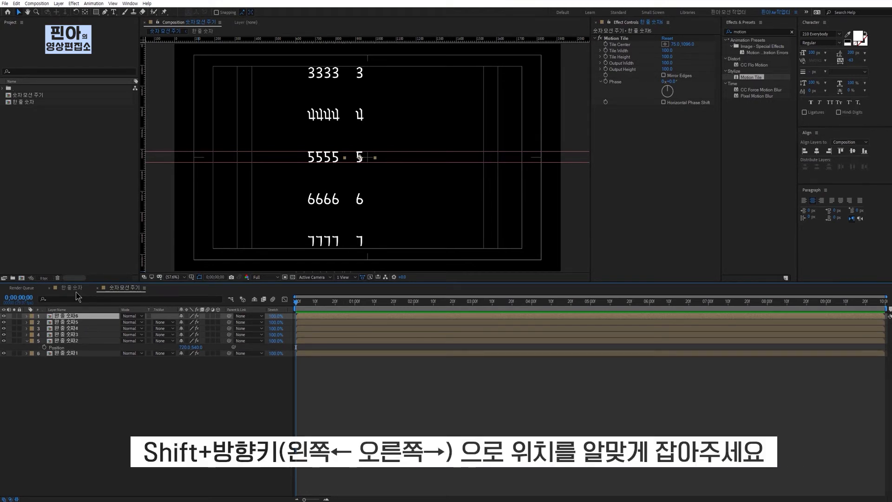
key("shift+Right")
key("shift+Right")
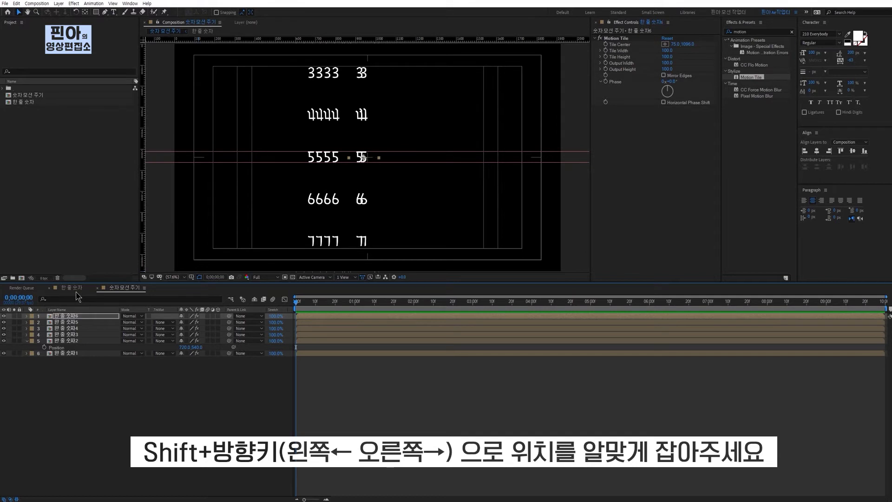
key("shift+Right")
key("shift+Right")
left_click(80, 374)
Duplicate the 한 줄 숫자6 layer and nudge the copy right to form a seventh digit column, leaving a gap for a text character
left_click(79, 317)
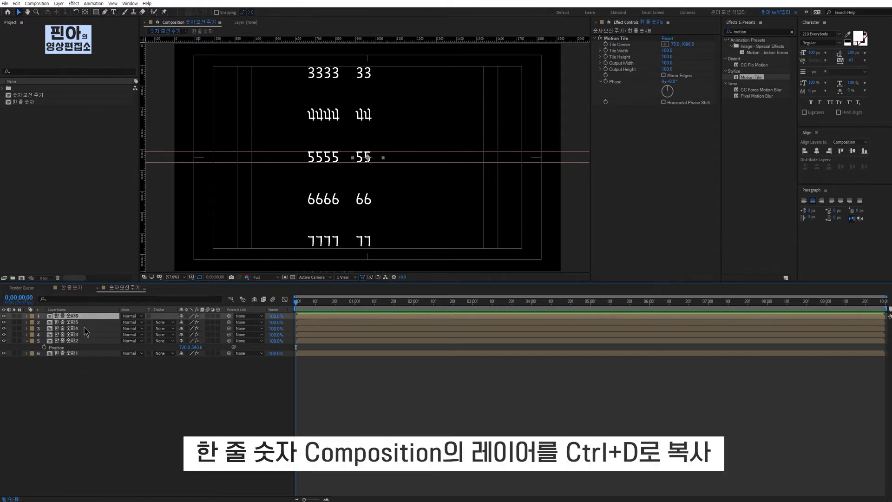
key("ctrl+d")
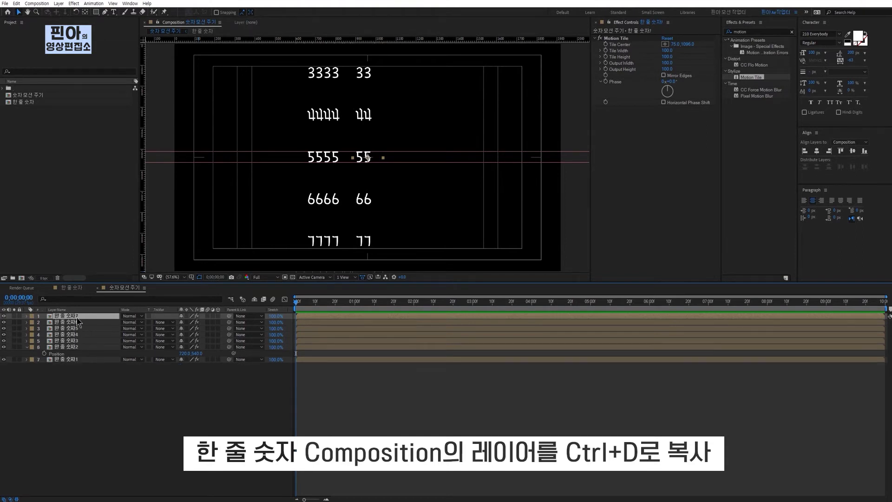
key("shift+Right")
key("shift+Right")
key("shift+Right")
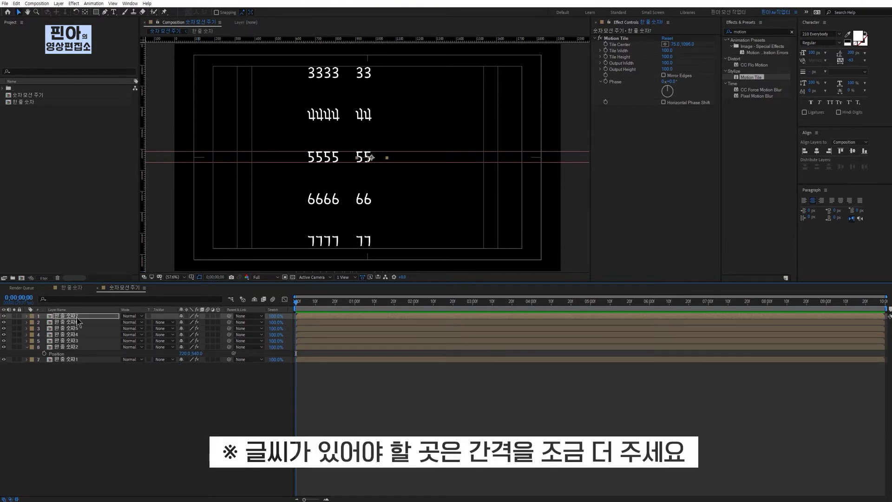
key("shift+Right")
key("shift+Right")
key("shift+Right")
key("shift+Right")
key("shift+Right")
key("shift+Right")
key("shift+Right")
Duplicate the 한 줄 숫자7 layer and nudge the copy right so an eighth digit column sits directly beside the seventh
left_click(86, 316)
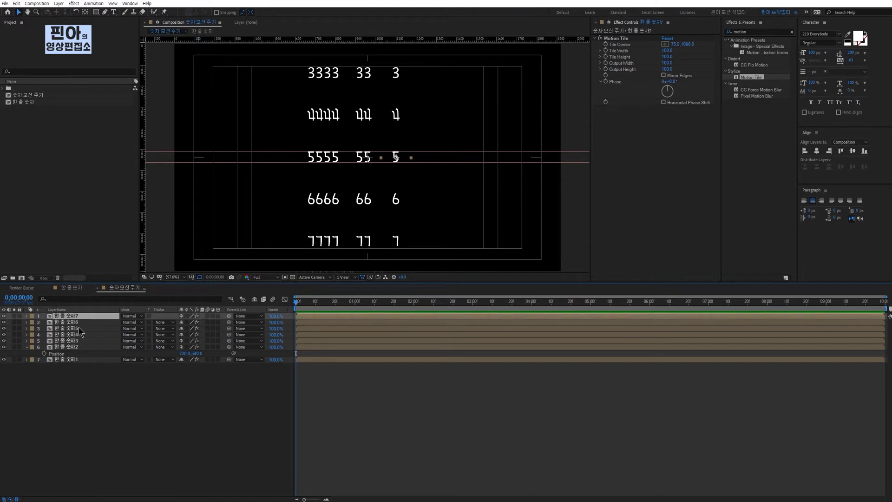
key("ctrl+d")
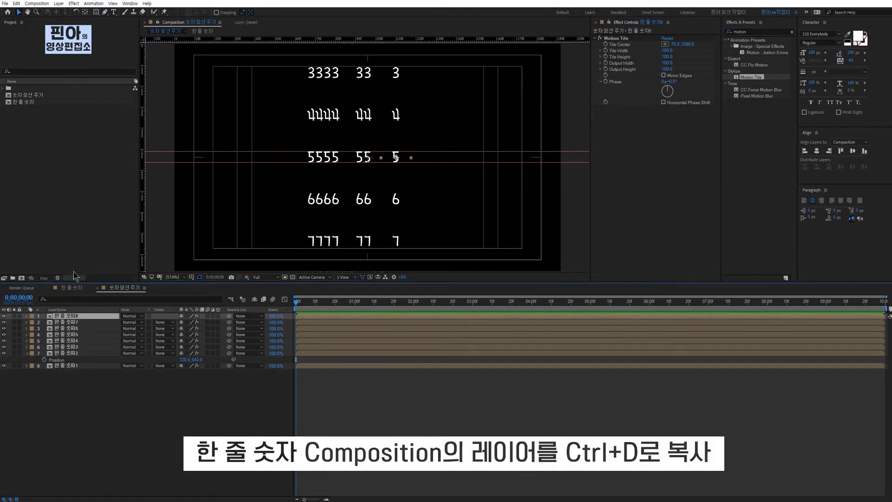
key("shift+Right")
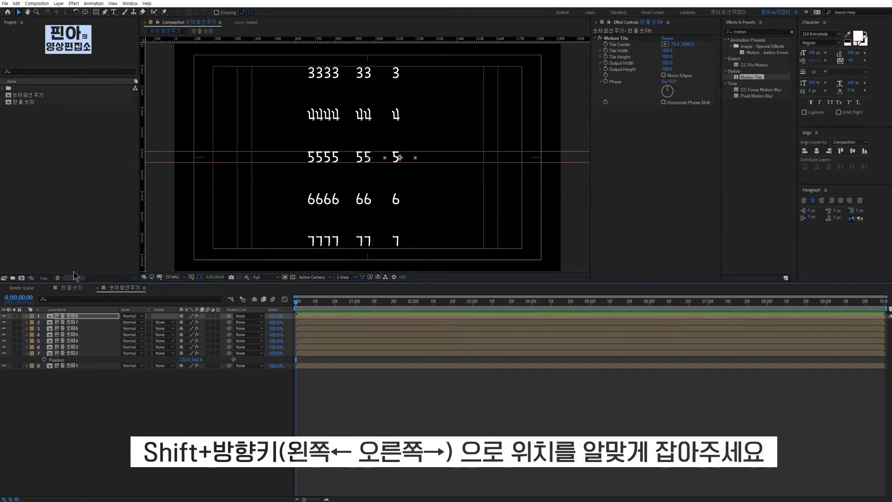
key("shift+Right")
key("shift+Right")
left_click(80, 371)
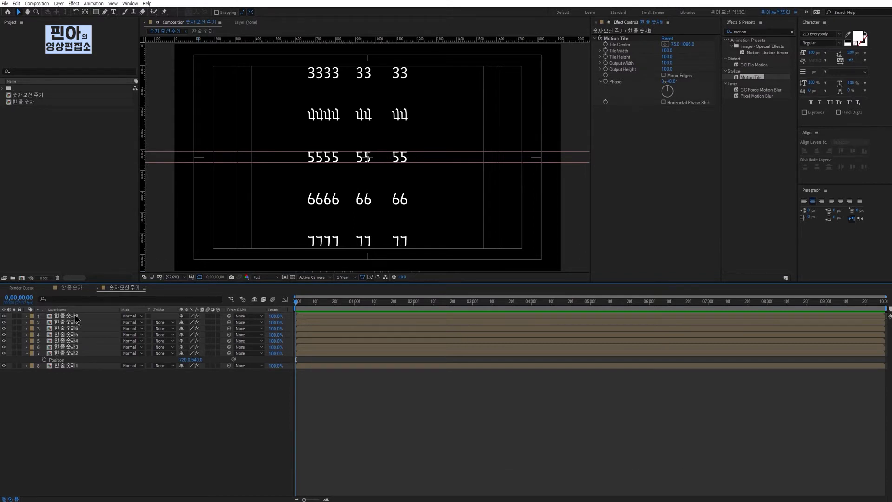
Move all eight digit column layers right together by 20 px, bringing 한 줄 숫자2 to x 740
left_click(78, 317)
left_click(66, 367, "shift")
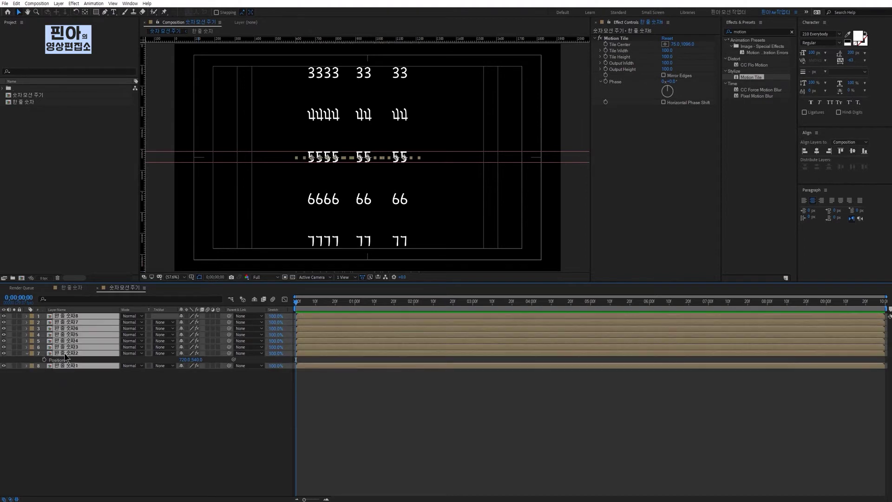
key("shift+Right")
key("shift+Right")
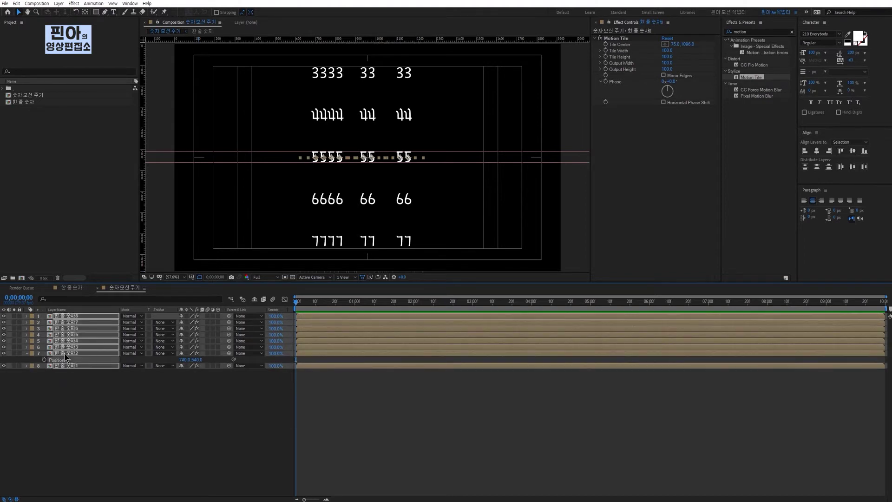
left_click(175, 397)
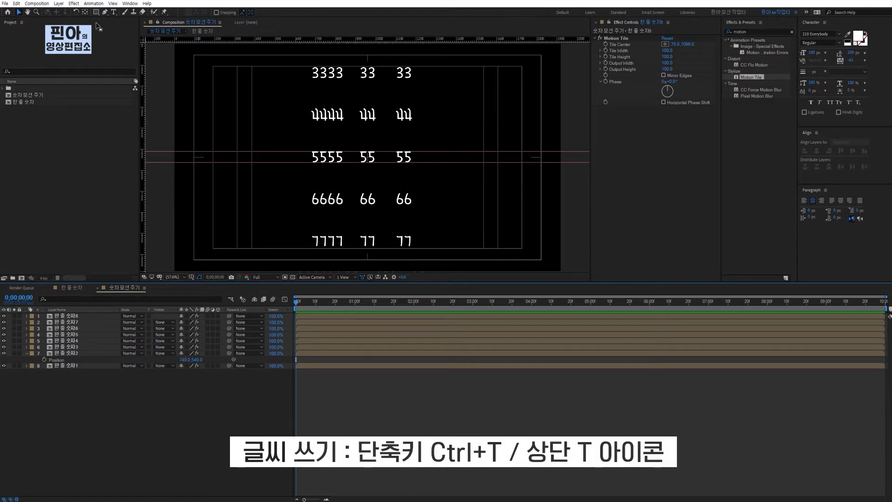
Add a text layer reading 년 and place it in the gap between the fourth and fifth digit columns
left_click(113, 13)
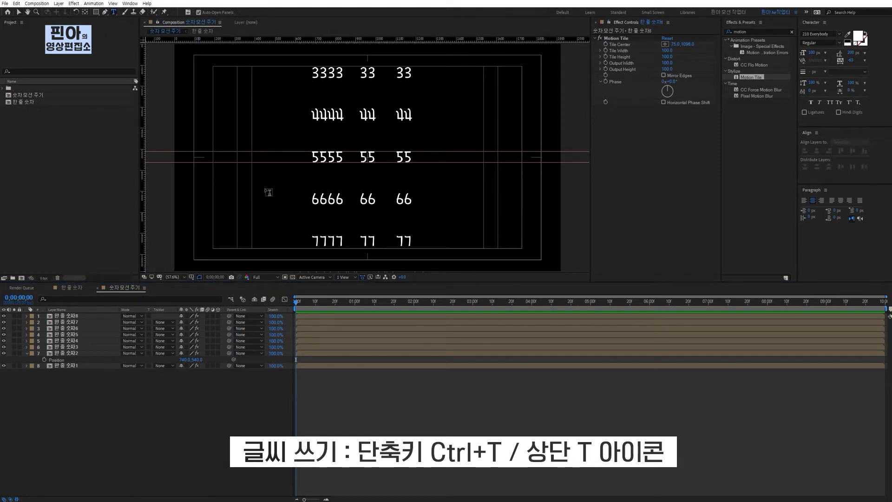
left_click(336, 178)
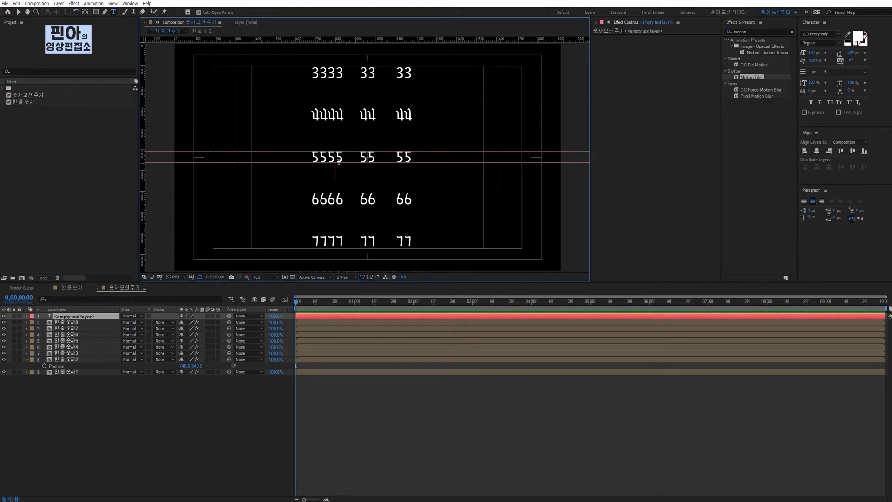
type("넌")
key("Escape")
key("v")
left_click_drag(335, 171, 352, 159)
Set the 년 text size to 80 px and position it just beside the fourth digit column
left_click(810, 52)
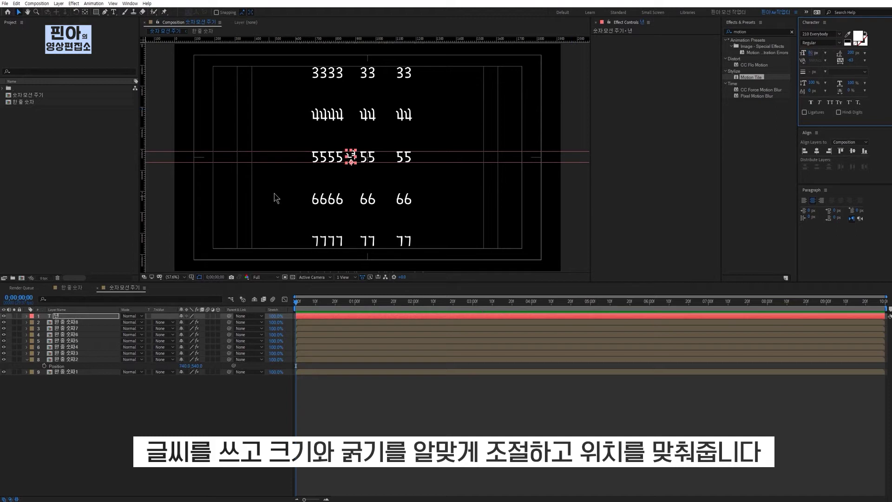
key("slash")
left_click_drag(339, 159, 336, 158)
key("Left")
key("Left")
key("Left")
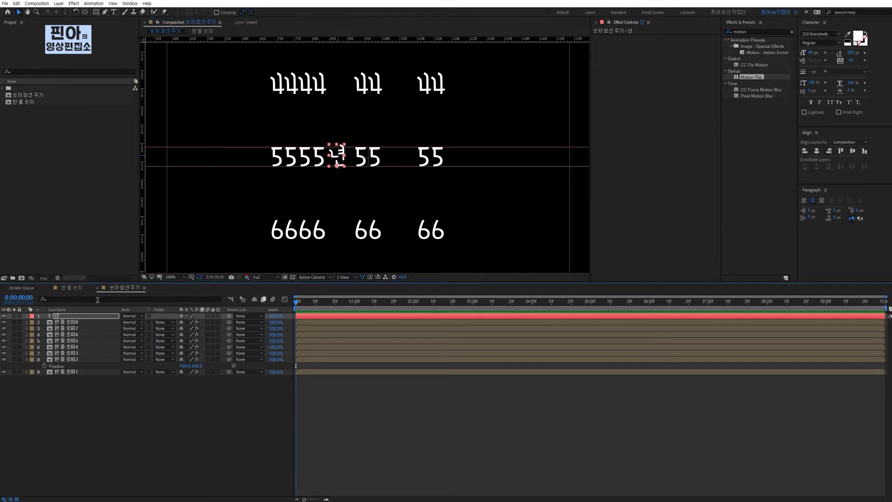
Add a text layer reading 월 directly beside the sixth digit column
left_click(74, 408)
key("ctrl+t")
left_click(385, 149)
type("월")
key("Escape")
key("v")
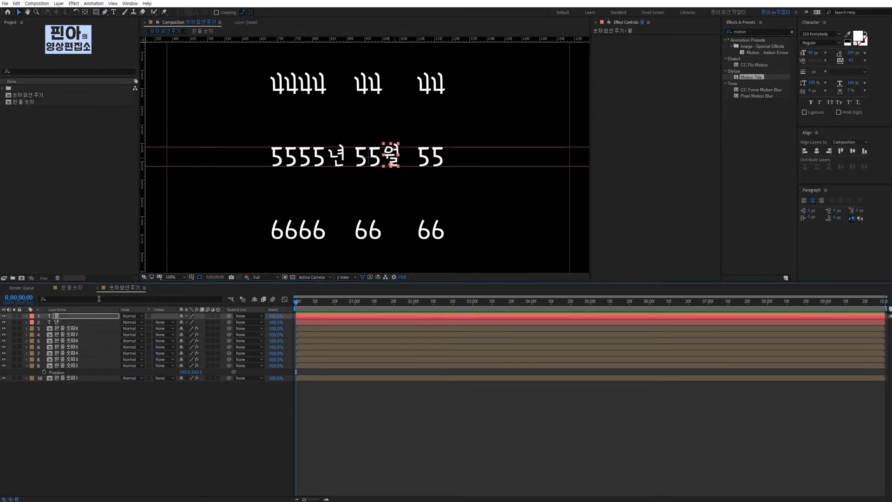
Add a text layer reading 일 directly beside the eighth digit column
left_click(258, 54)
key("ctrl+t")
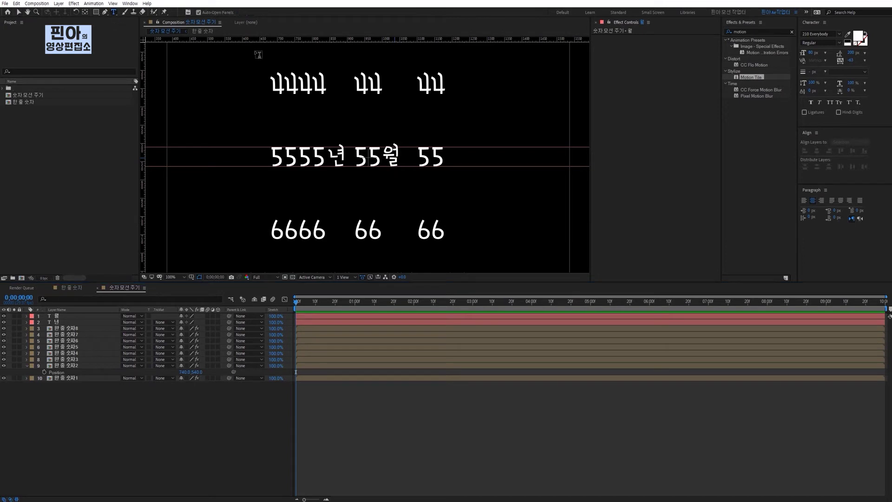
left_click(446, 150)
type("일")
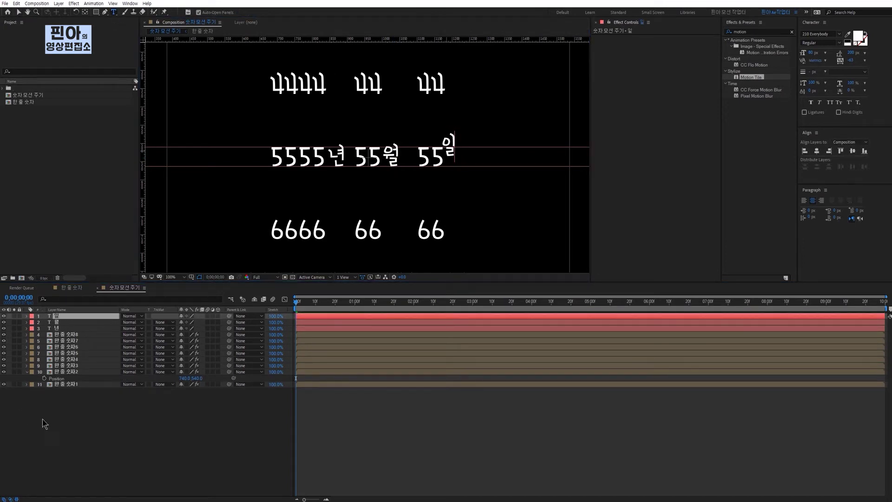
key("Escape")
key("v")
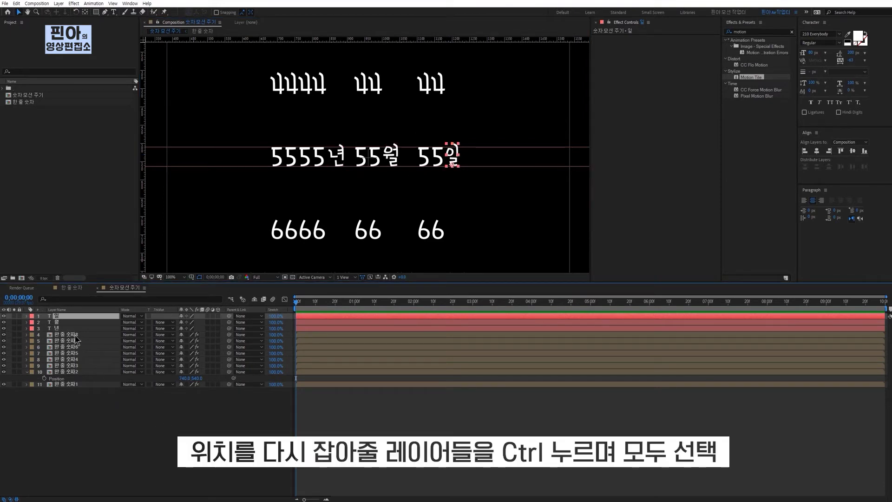
Move the 일, 한 줄 숫자8 and 한 줄 숫자7 layers left together to tighten the gap after 월
left_click(77, 335, "ctrl")
left_click(82, 341, "ctrl")
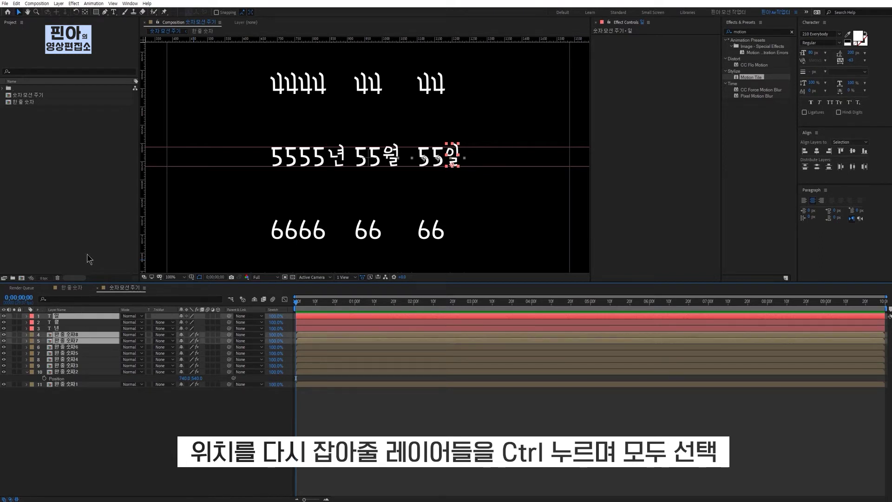
key("shift+Left")
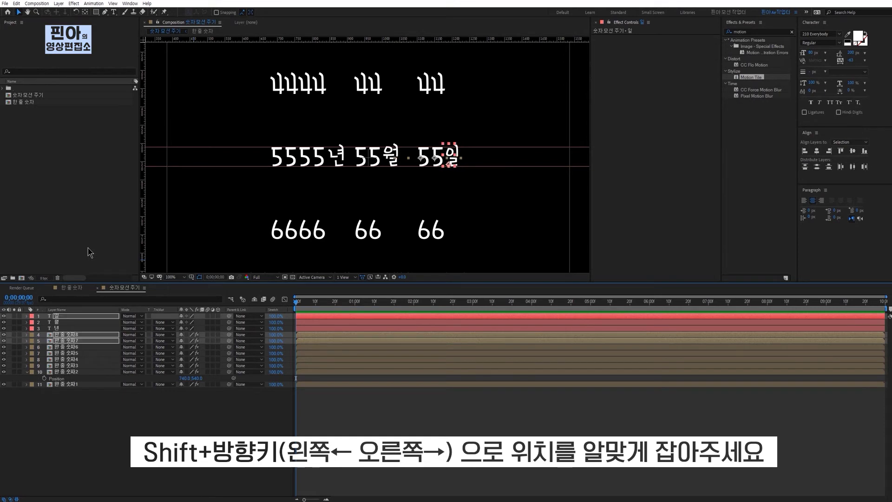
key("shift+Left")
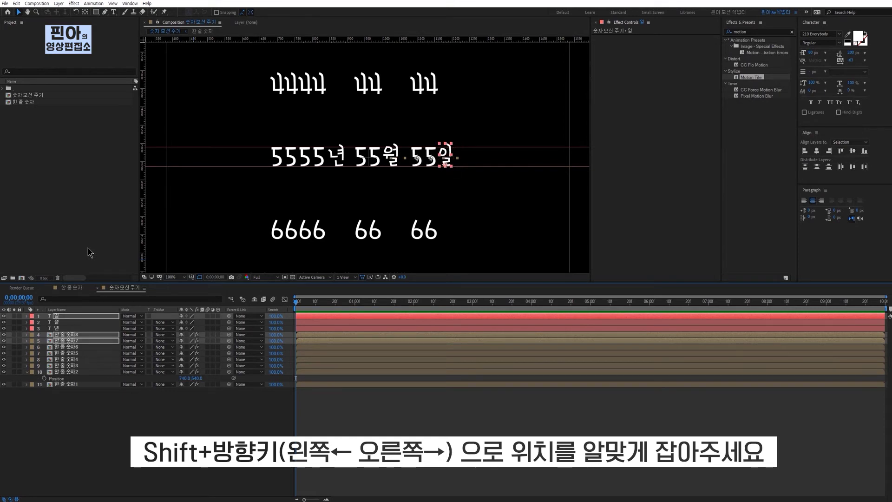
key("shift+Left")
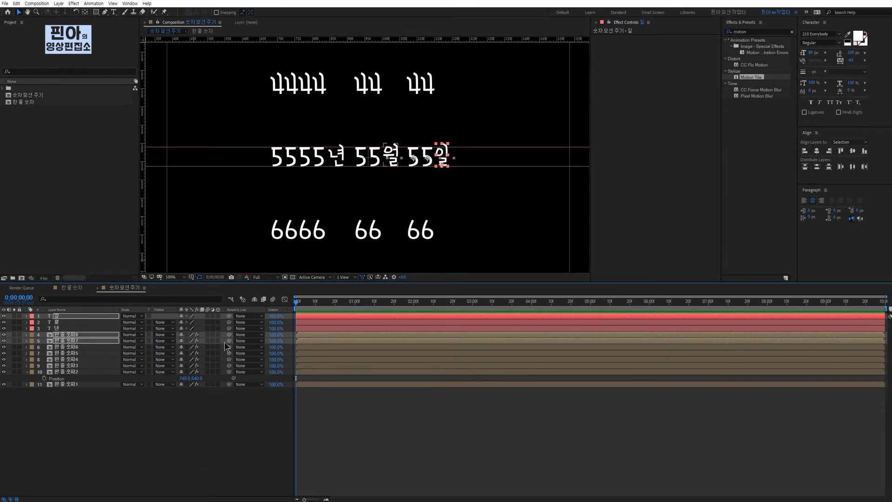
key("Right")
key("Right")
key("Right")
left_click(302, 404)
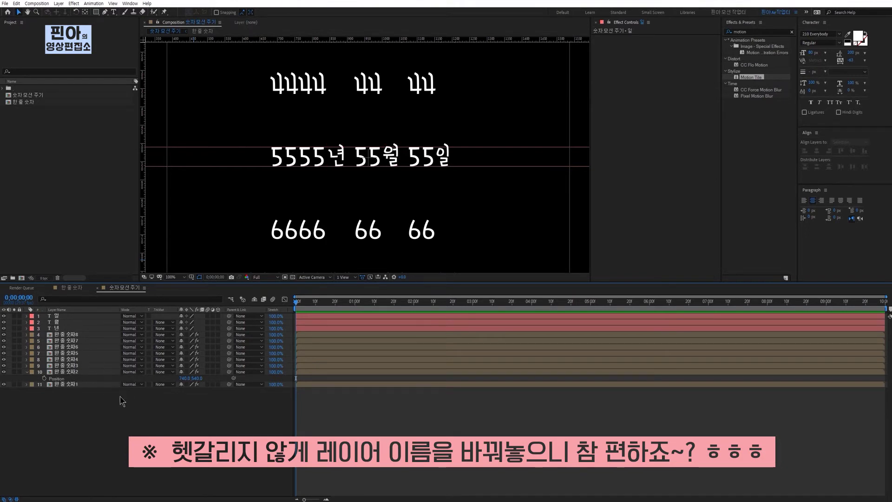
Collapse the Position property of the 한 줄 숫자2 layer and leave all layers deselected
left_click(86, 365)
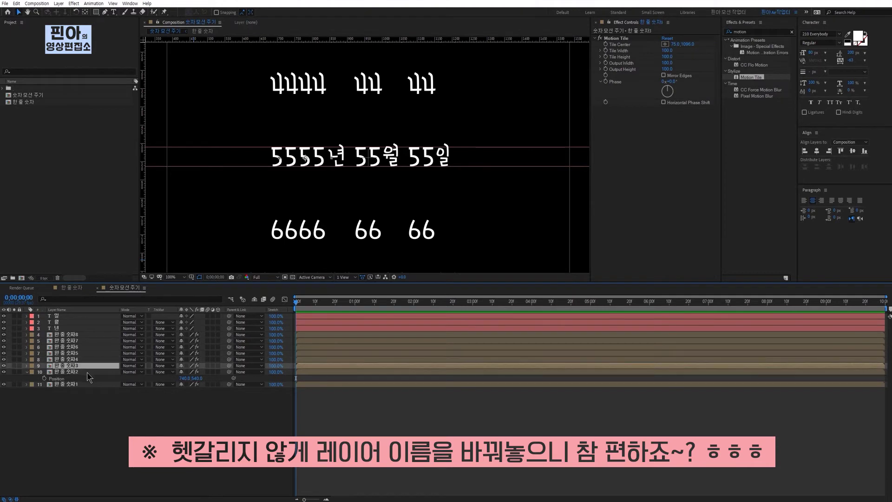
left_click(84, 384)
left_click(27, 373)
left_click(47, 401)
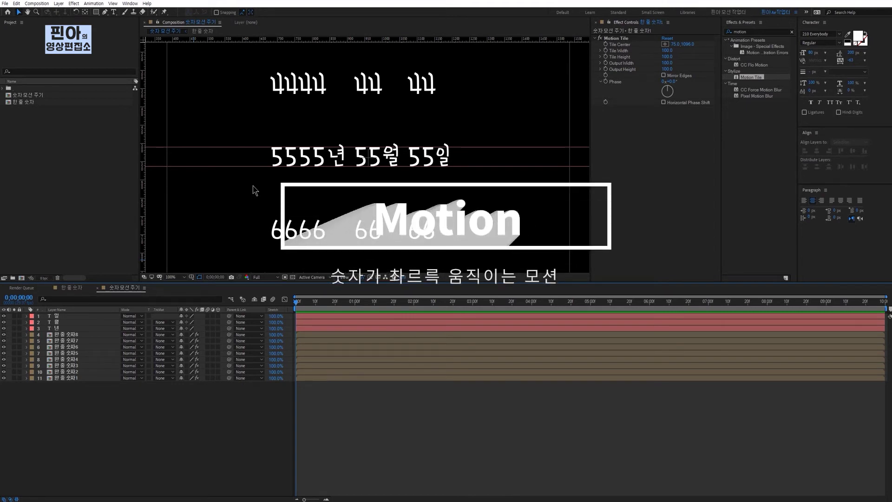
Reorder the text layers so 년 sits between 한 줄 숫자5 and 한 줄 숫자4, and 월 between 한 줄 숫자7 and 한 줄 숫자6
left_click(128, 438)
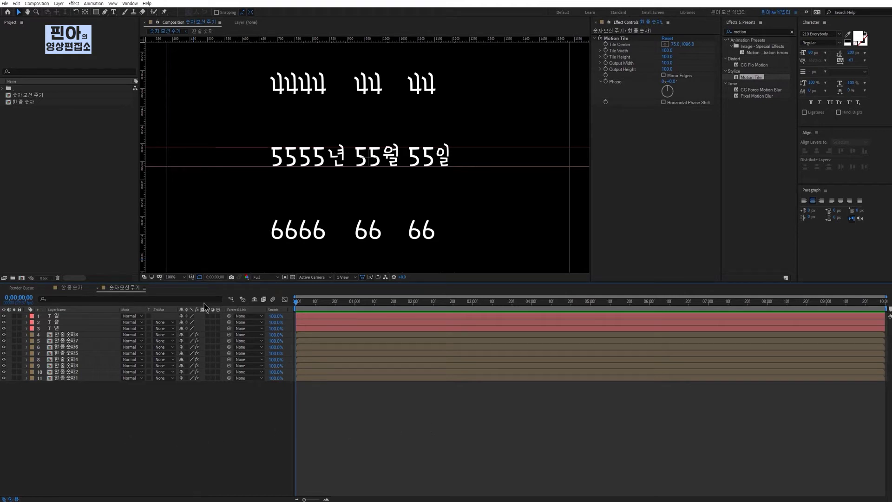
left_click(66, 329)
key("ctrl+Up")
key("ctrl+Up")
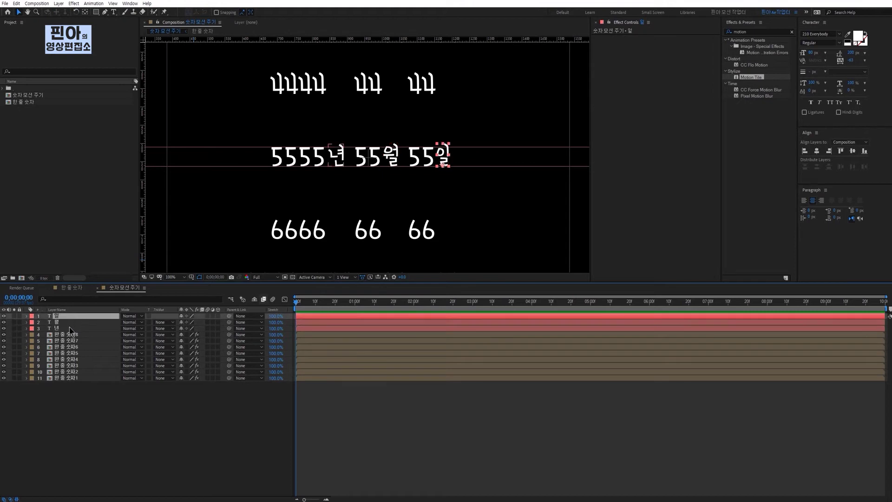
left_click(69, 335)
left_click(68, 379)
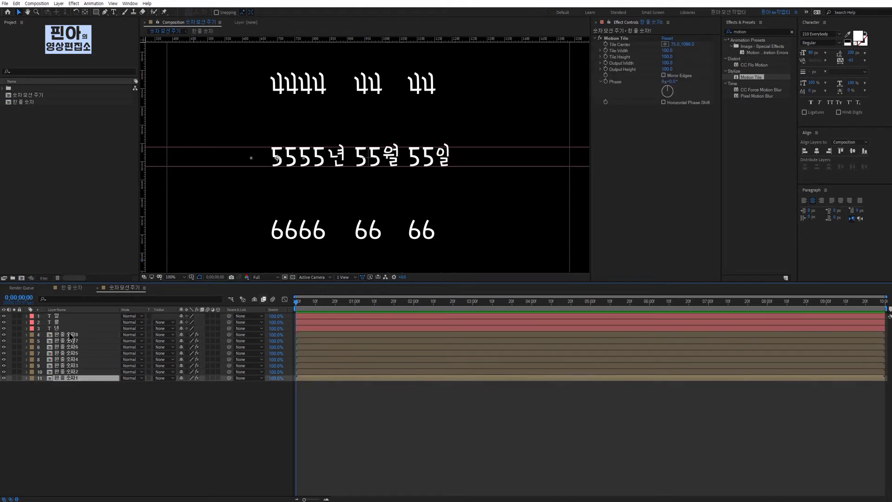
left_click(78, 360)
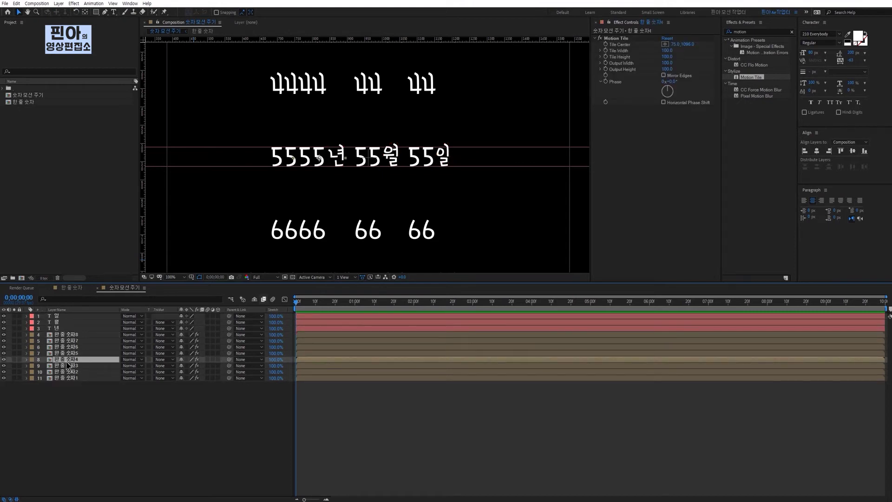
left_click_drag(56, 328, 62, 355)
left_click(71, 341)
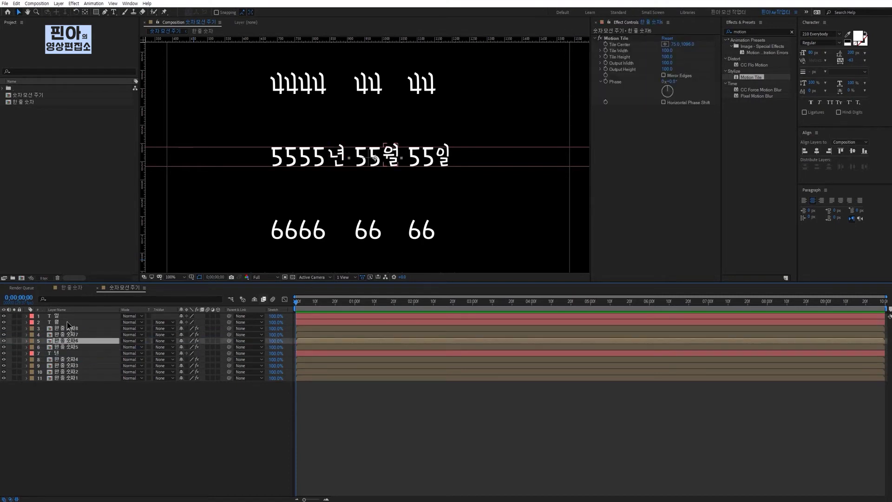
left_click_drag(65, 322, 67, 337)
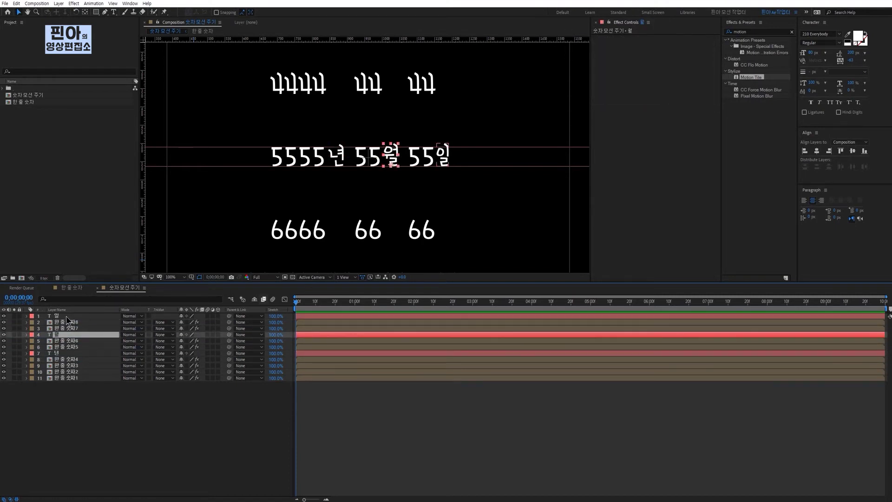
left_click(74, 405)
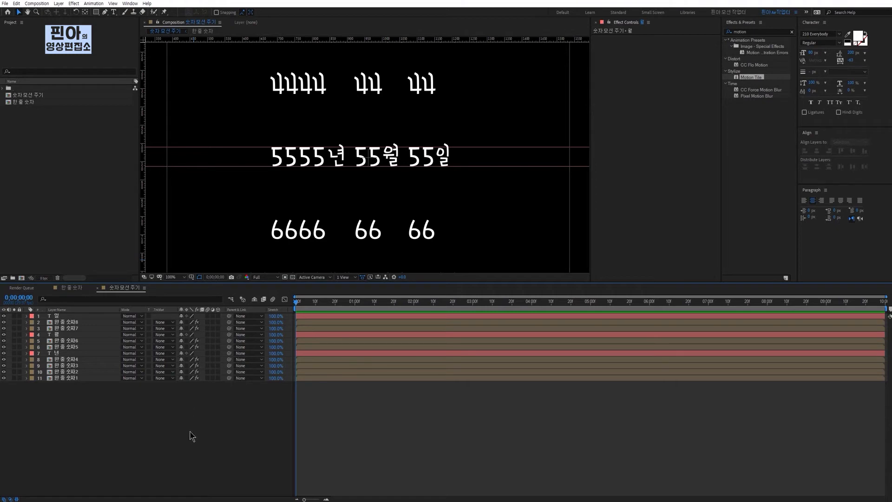
Add a Tile Center keyframe to the 한 줄 숫자1 layer's Motion Tile at 0 seconds and reveal it in the timeline
left_click(85, 378)
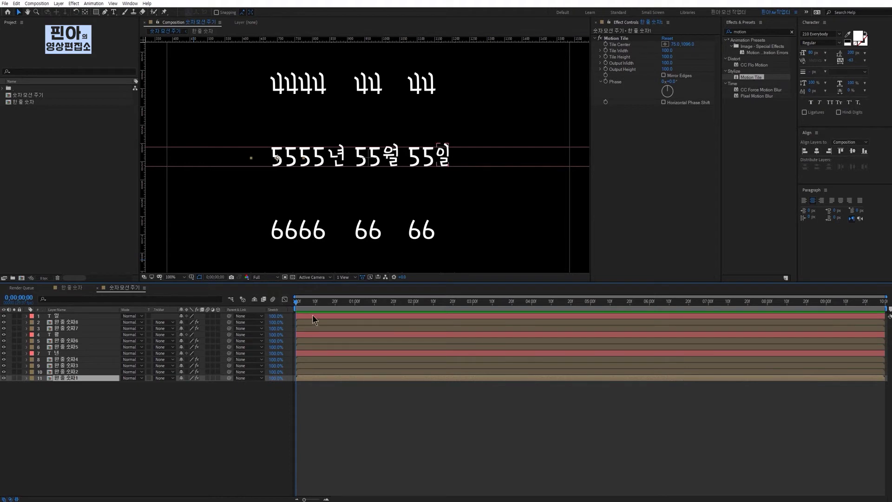
key("ctrl+shift+a")
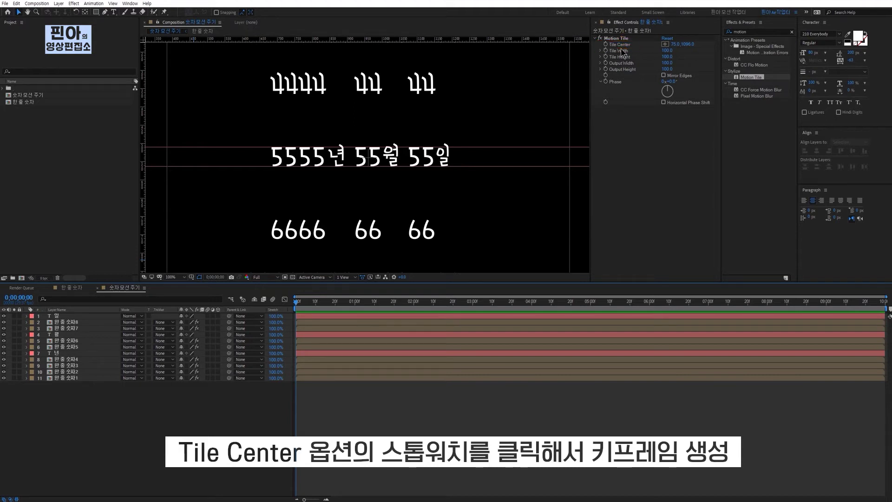
left_click(606, 44)
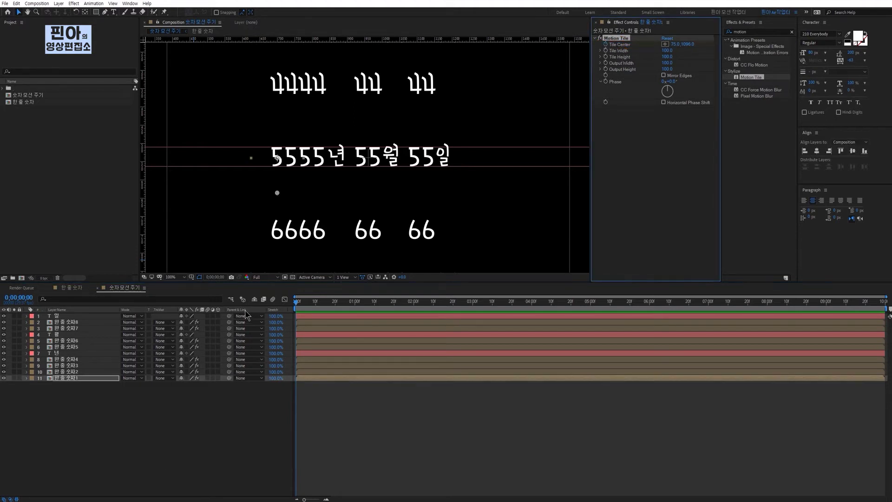
left_click(80, 379)
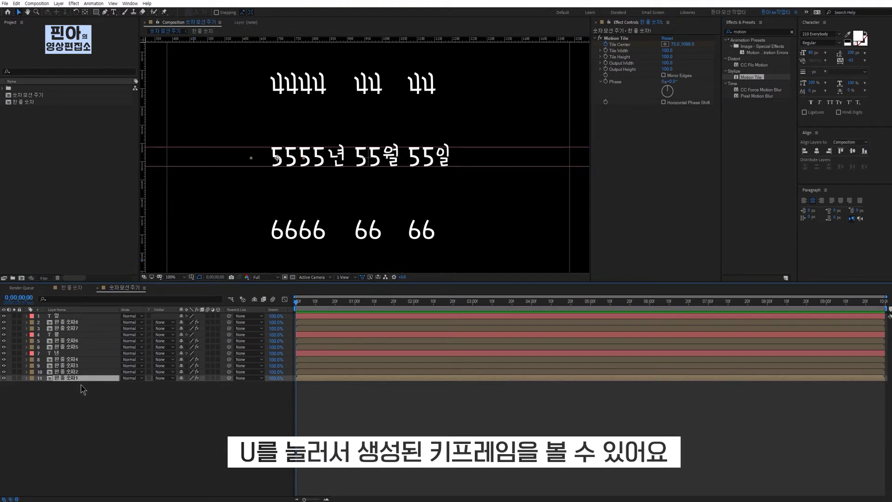
key("u")
left_click(81, 395)
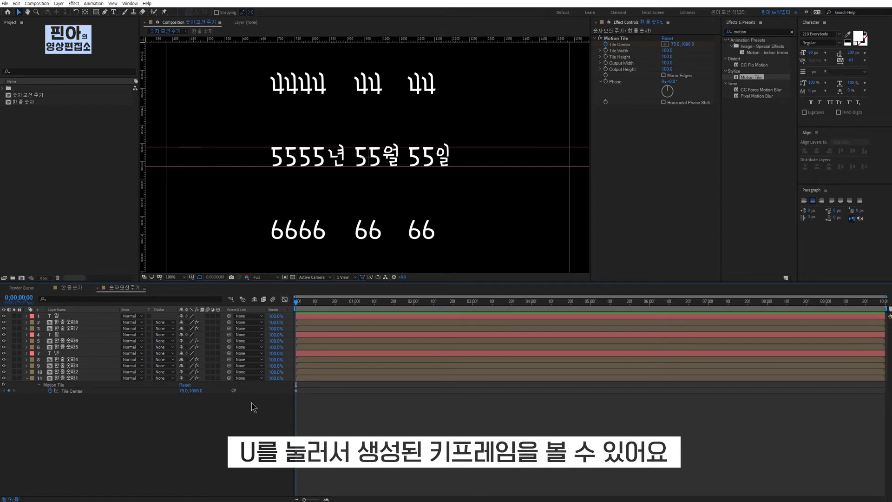
Set 한 줄 숫자1's vertical Tile Center to 1195 at 0 seconds and to -2303 at 1 second, landing on the digit 2
left_click(90, 379)
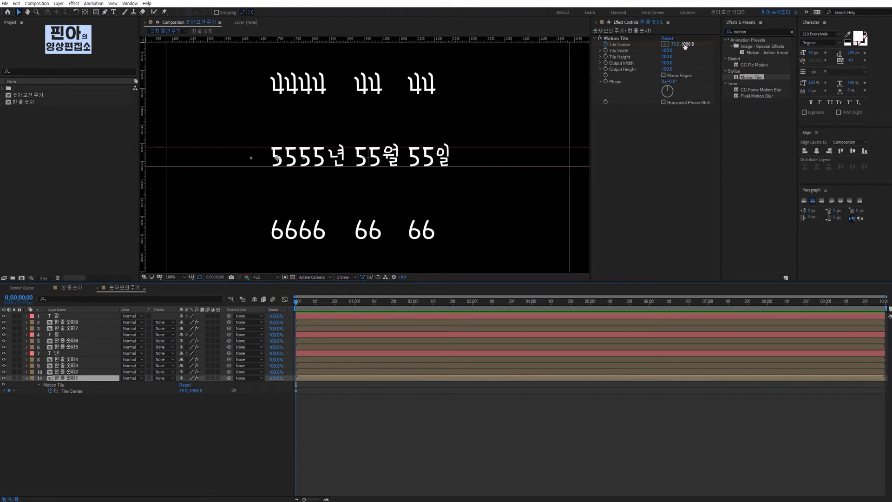
left_click_drag(683, 44, 722, 49)
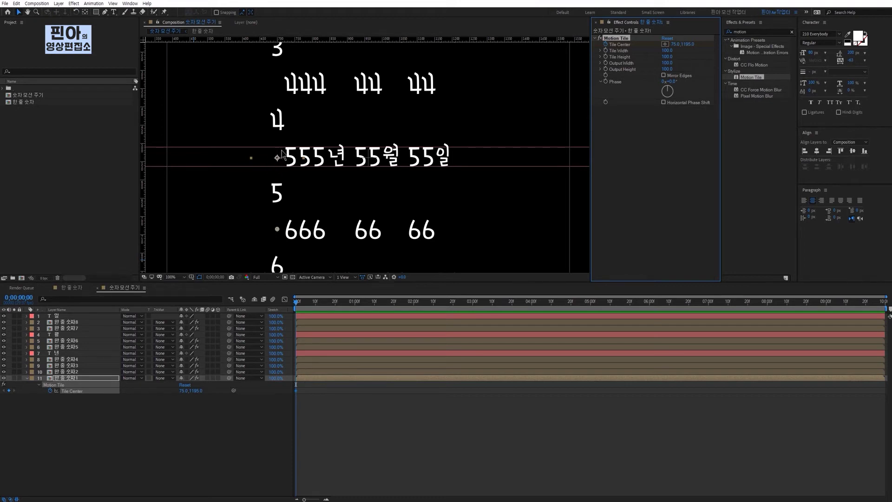
left_click(354, 303)
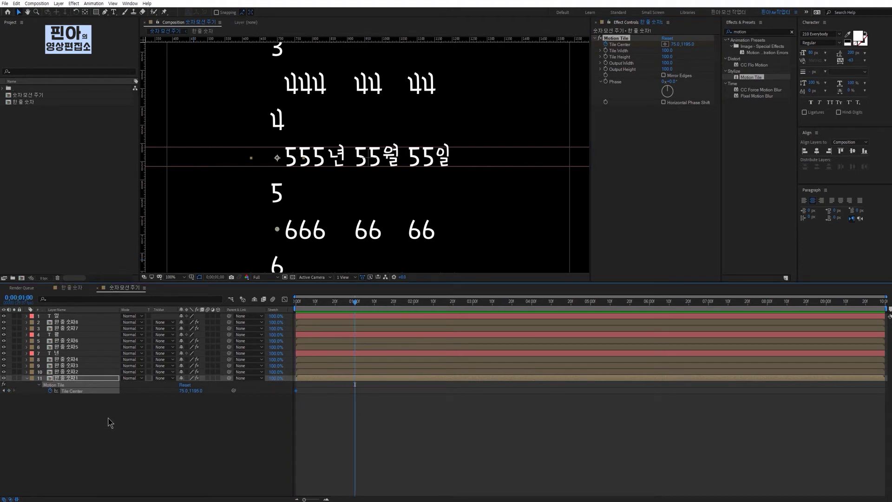
left_click(87, 379)
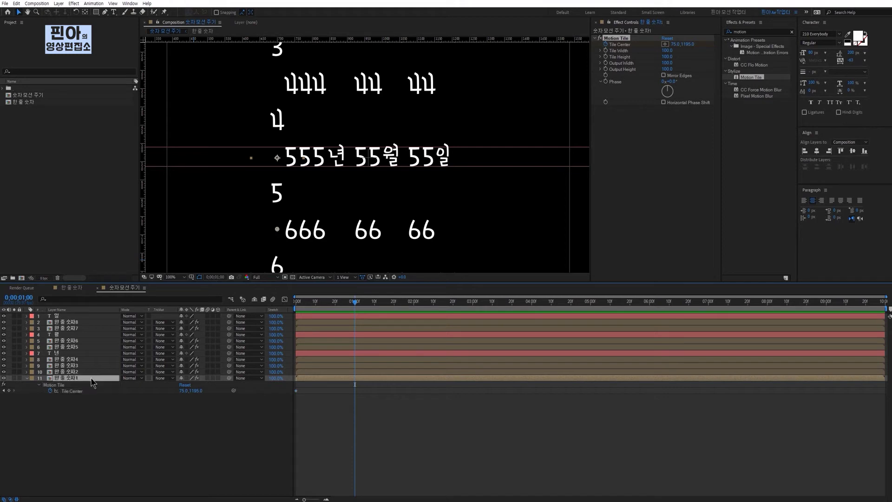
left_click_drag(692, 44, 664, 44)
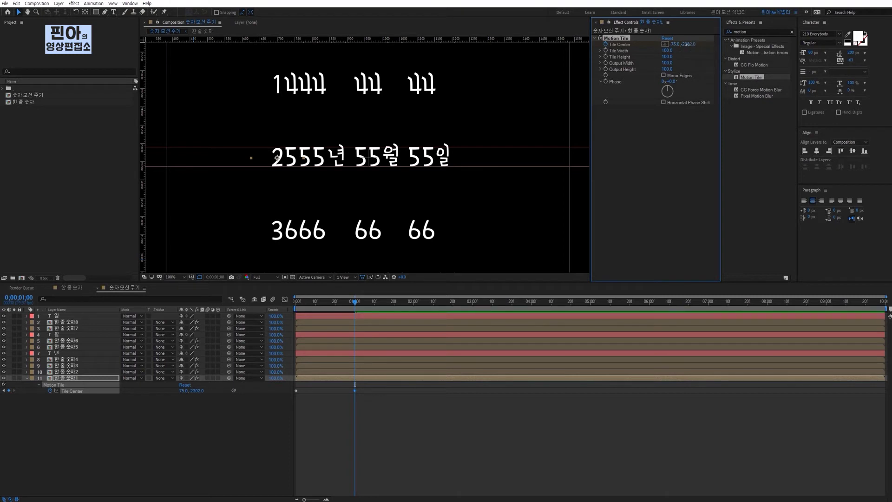
Keyframe the Tile Center of 한 줄 숫자2 at 0 seconds, reveal the keyframe, and set its vertical value to 1194
left_click(85, 371)
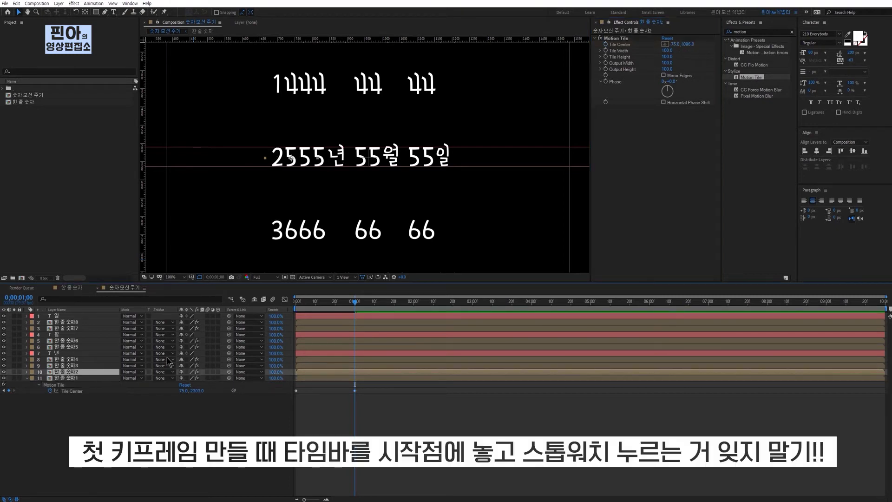
left_click_drag(305, 302, 296, 302)
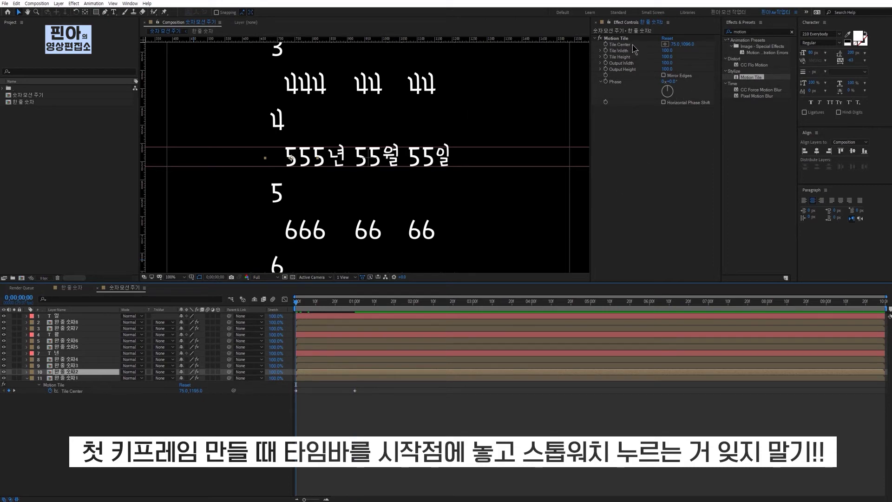
left_click(606, 44)
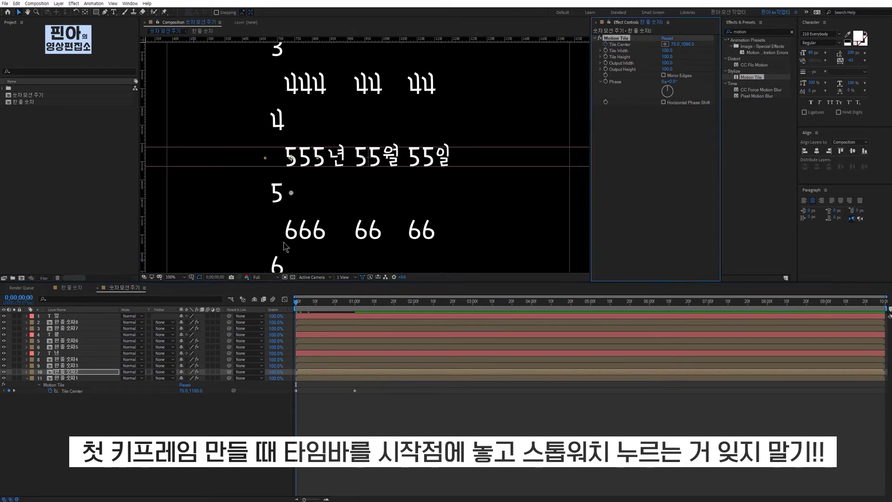
left_click(88, 372)
key("u")
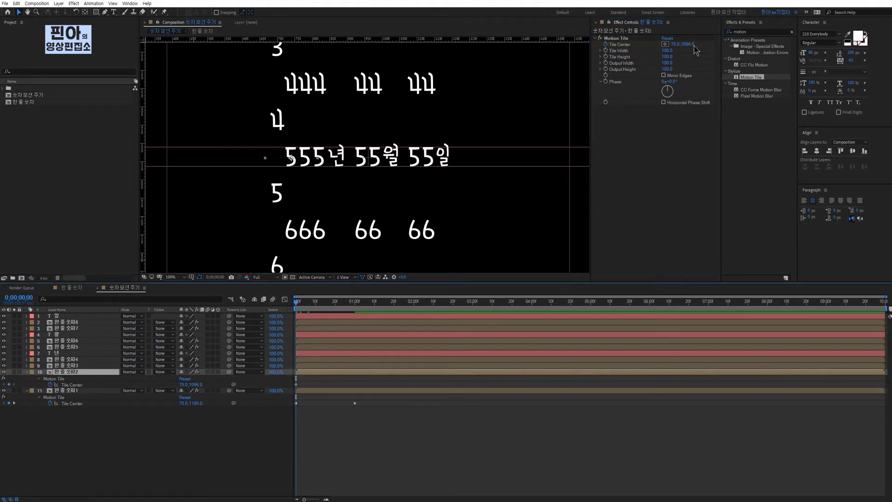
left_click_drag(687, 44, 718, 47)
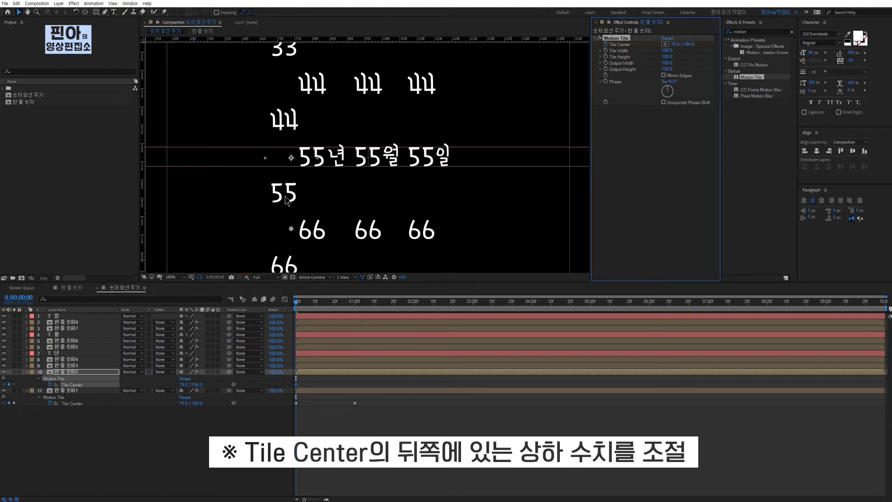
Set 한 줄 숫자2's vertical Tile Center to -1902 at 1 second so the column lands on 0 between the guides
left_click(359, 304)
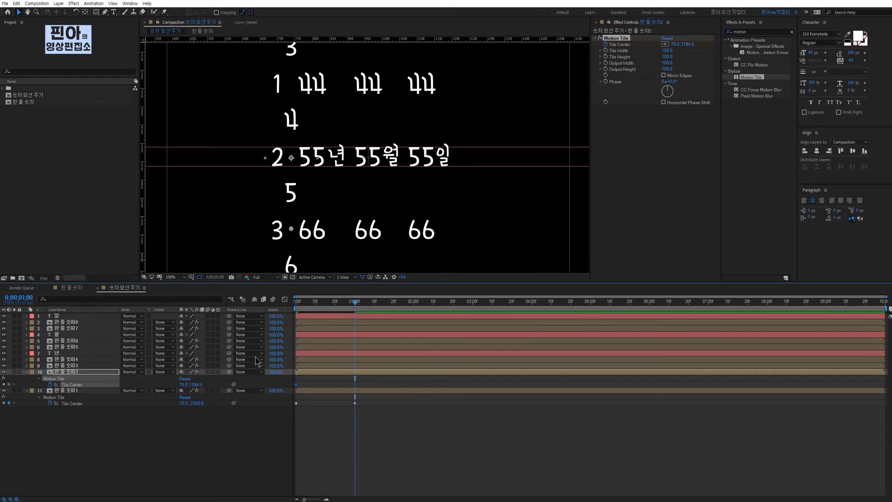
left_click_drag(687, 44, 488, 51)
left_click_drag(682, 45, 683, 45)
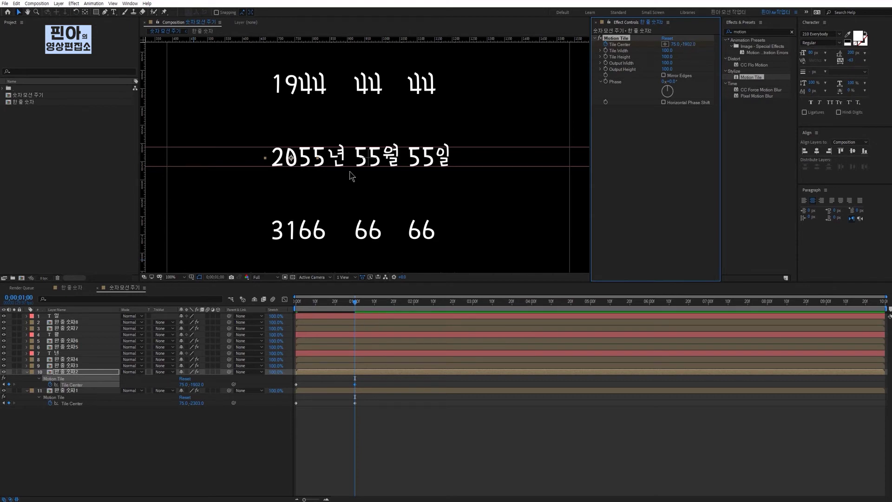
scroll(340, 133, "up", 1)
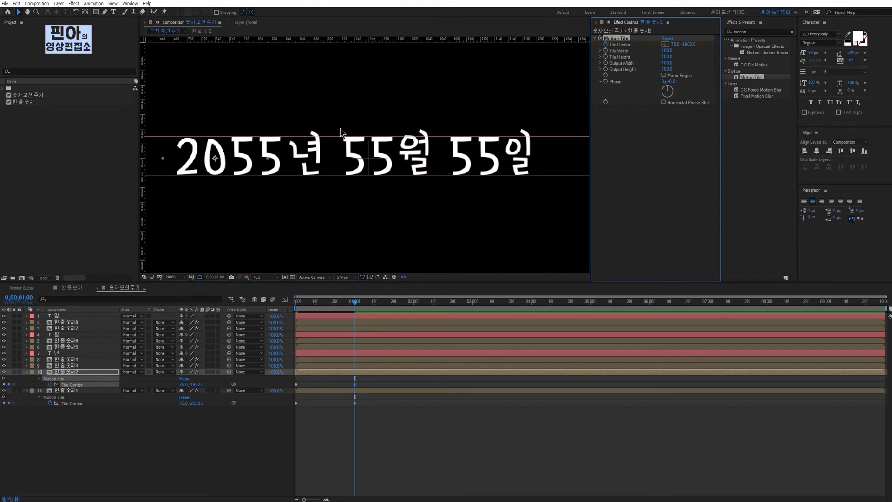
scroll(340, 133, "down", 1)
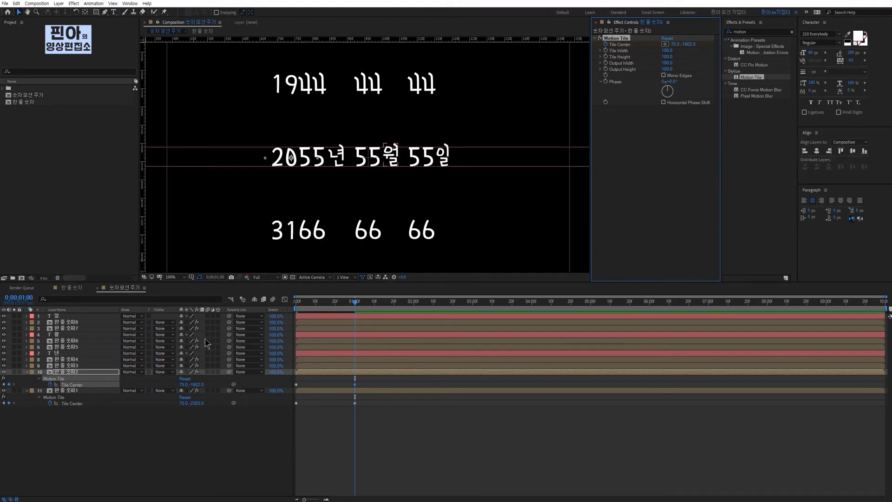
Add a Tile Center keyframe to the 한 줄 숫자3 layer at 0 seconds and reveal it in the timeline
left_click(83, 366)
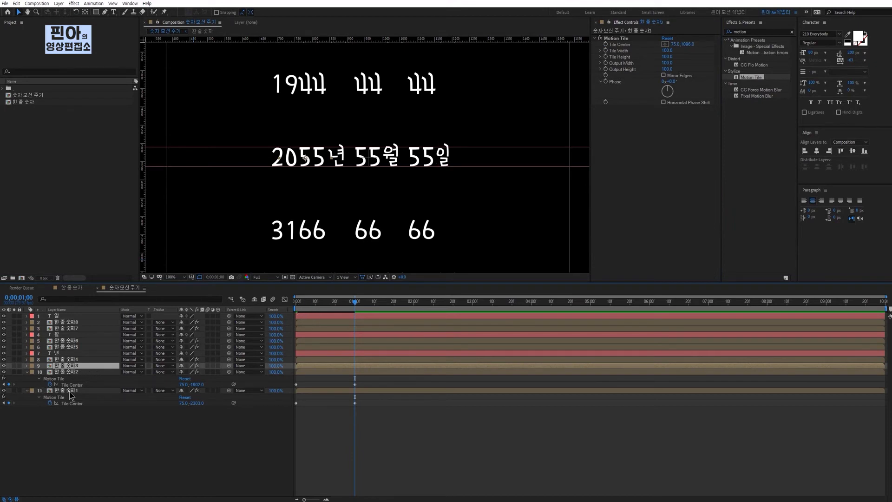
left_click(74, 391)
left_click(79, 366)
left_click(78, 391)
left_click(79, 366)
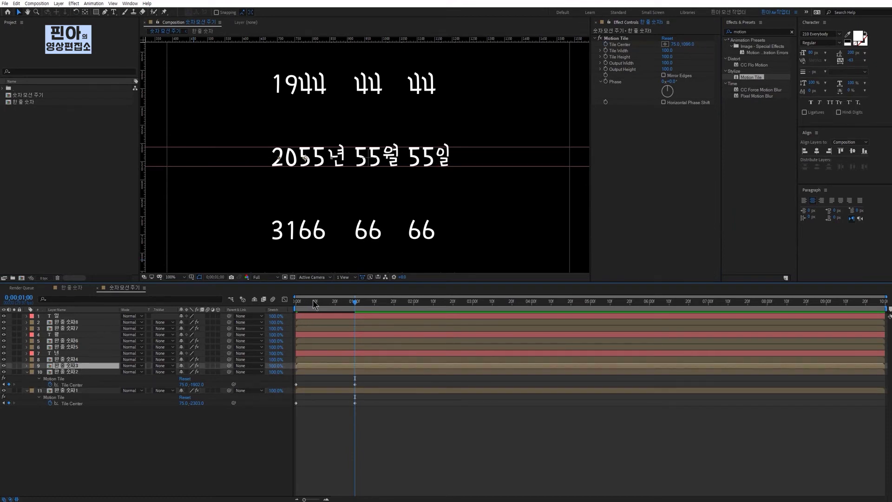
left_click_drag(312, 302, 202, 307)
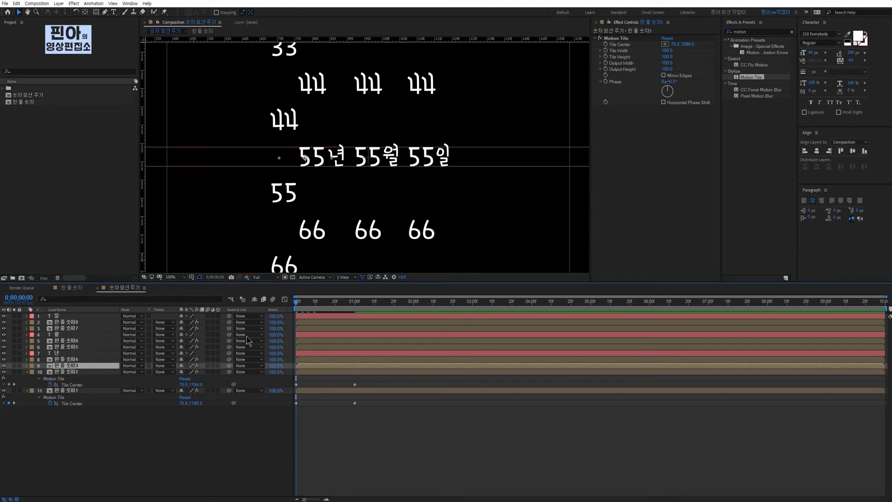
left_click(607, 45)
left_click(607, 45)
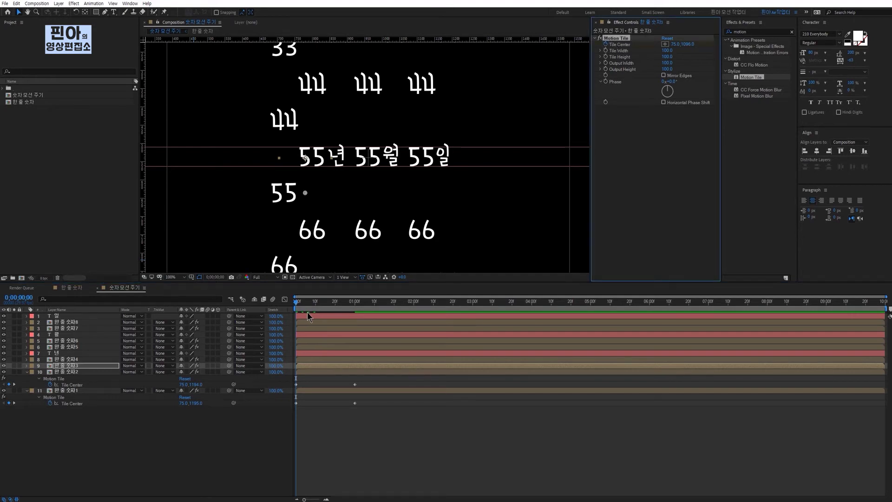
left_click(93, 366)
key("u")
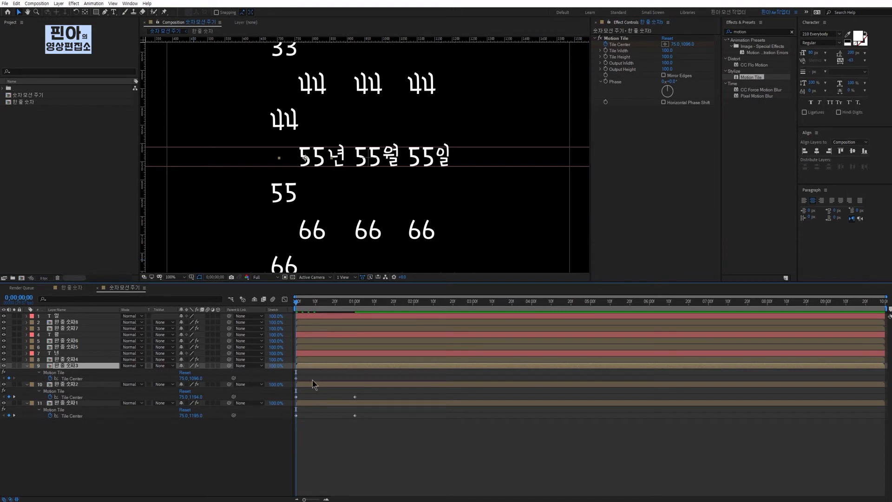
Set the vertical value of 한 줄 숫자3's starting Tile Center keyframe to 1195, matching the offset of the 한 줄 숫자1 layer
left_click(75, 437)
left_click(78, 404)
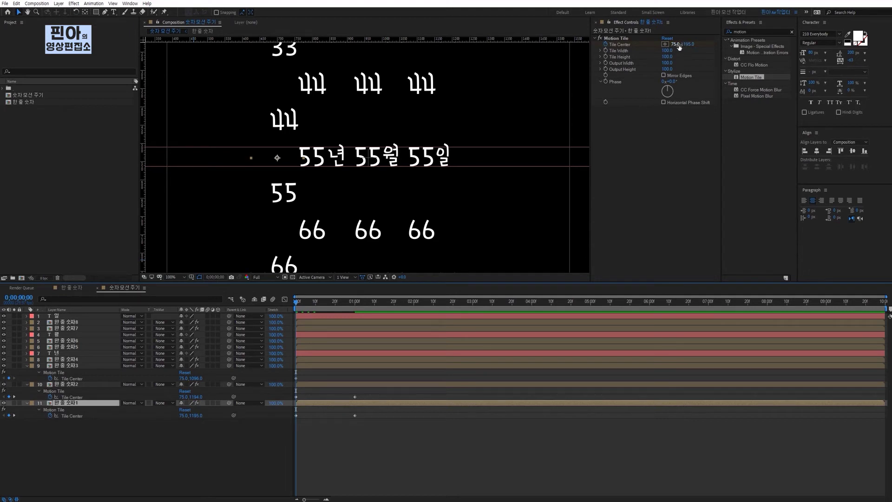
left_click(73, 366)
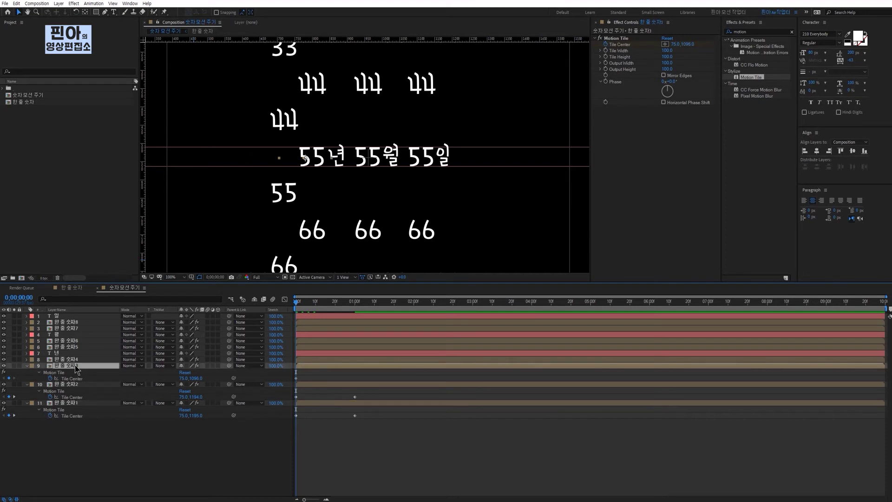
left_click_drag(686, 43, 723, 42)
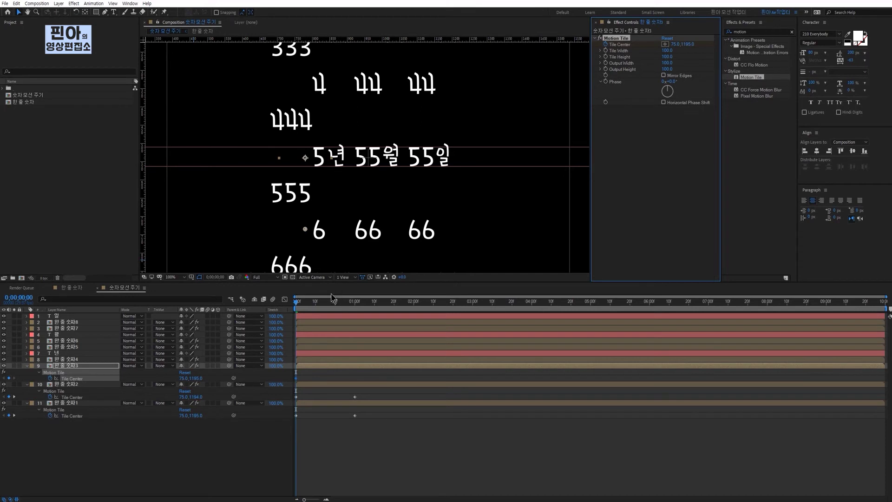
Set the vertical Tile Center of 한 줄 숫자3 to -2303 at 1 second, reusing the end value of 한 줄 숫자1
left_click(355, 307)
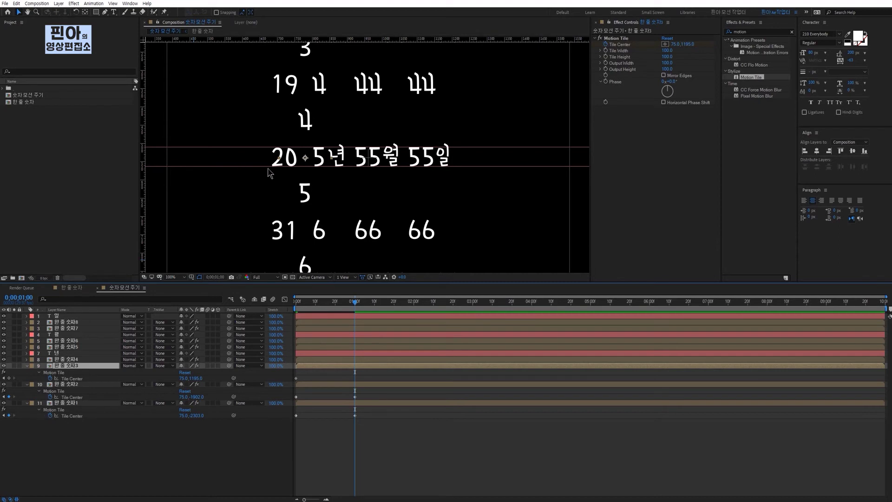
left_click(85, 404)
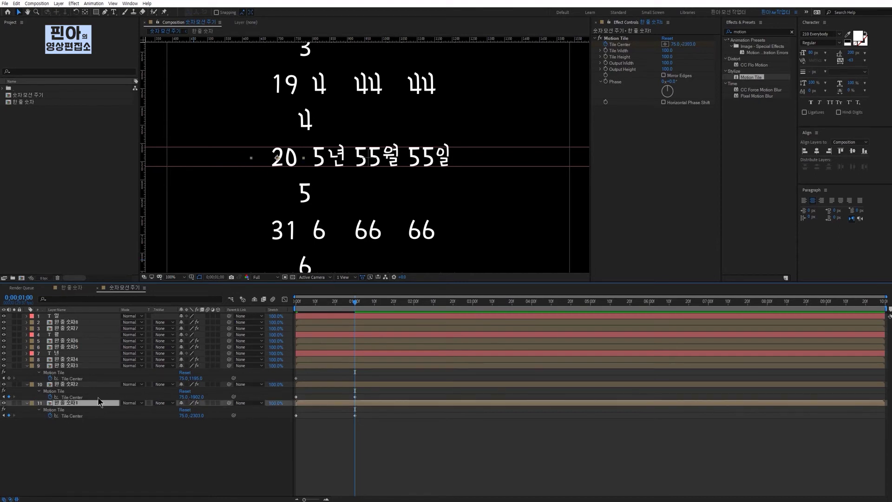
left_click(694, 44)
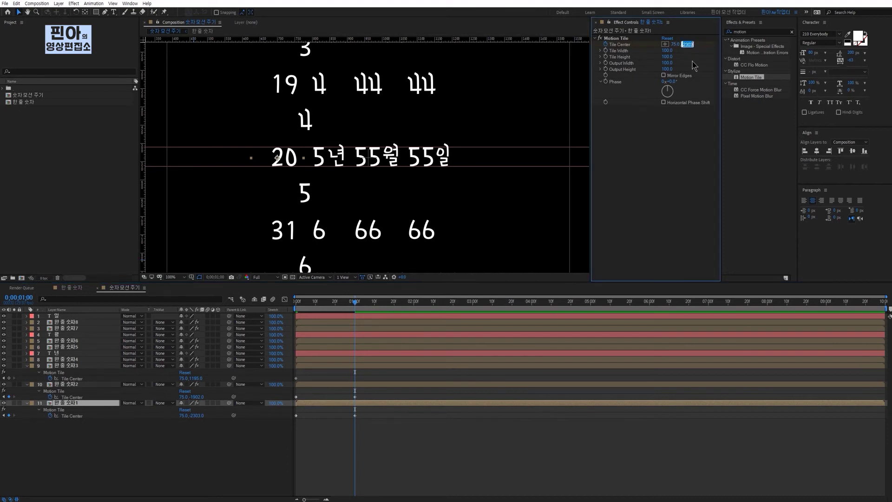
left_click(77, 366)
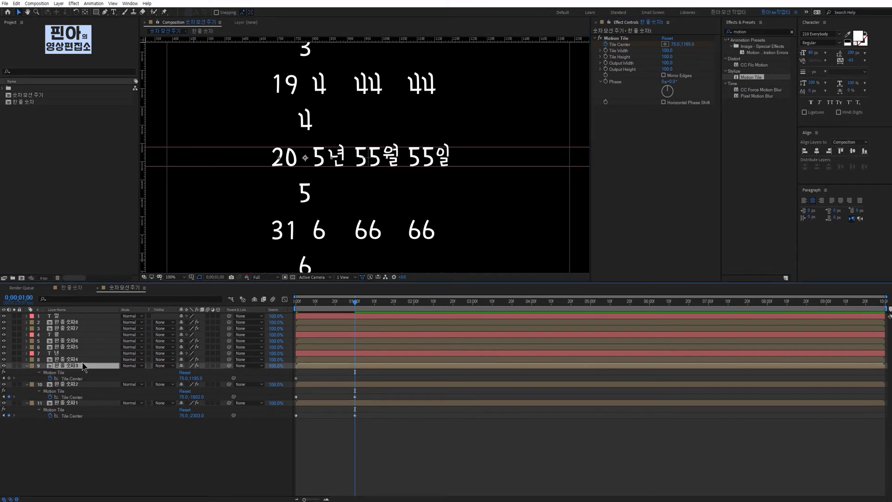
left_click(687, 45)
type("-2303")
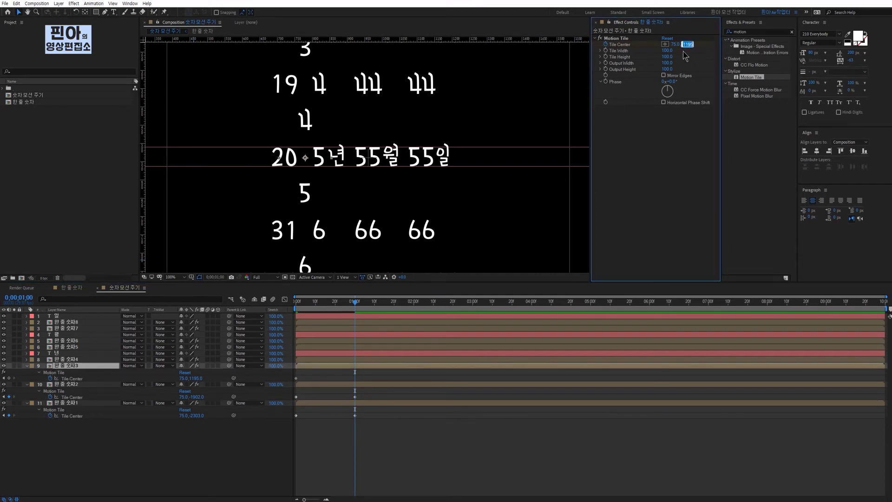
key("Return")
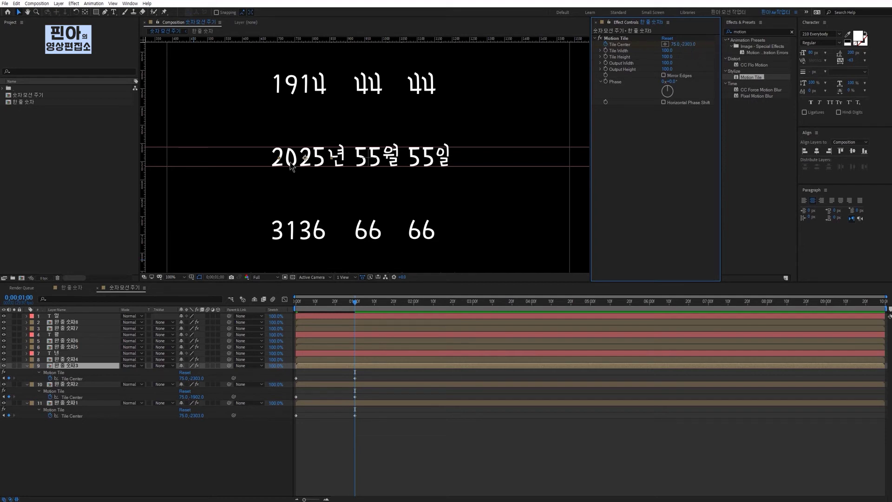
left_click(471, 232)
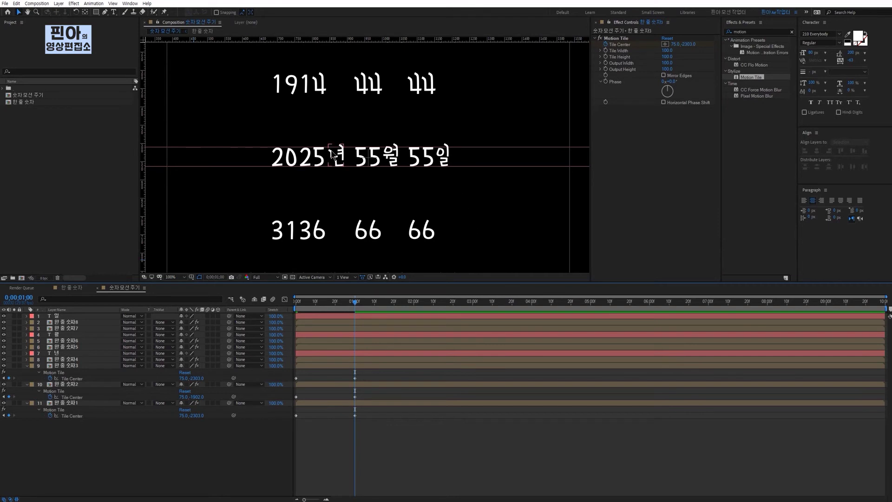
Keyframe the Tile Center of 한 줄 숫자4 at 0 seconds with a vertical value of about 1198, leaving a blank between the guides
left_click(78, 360)
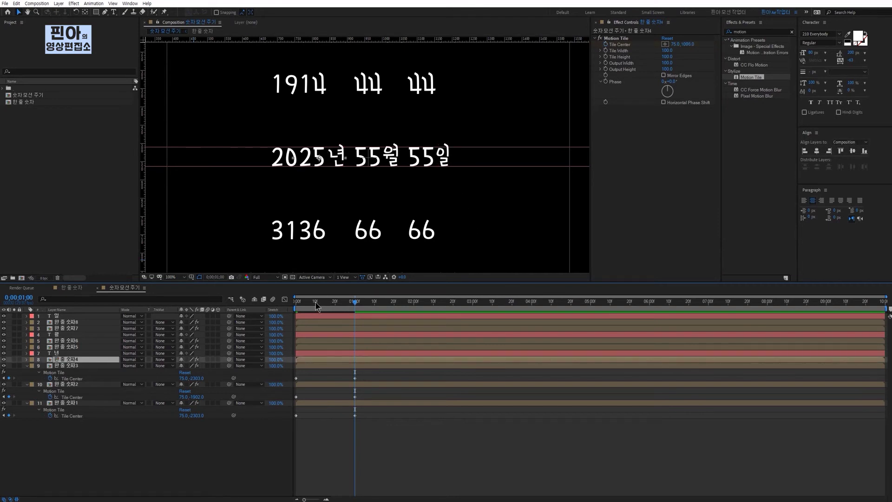
key("Home")
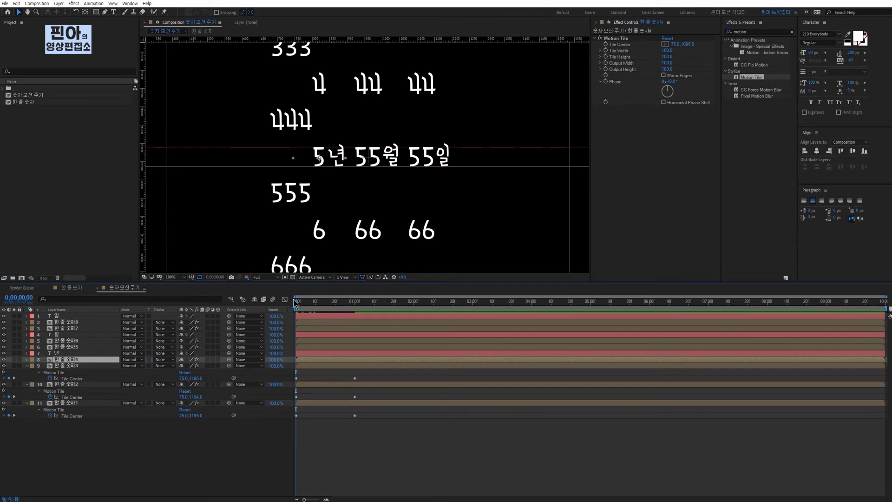
left_click(606, 47)
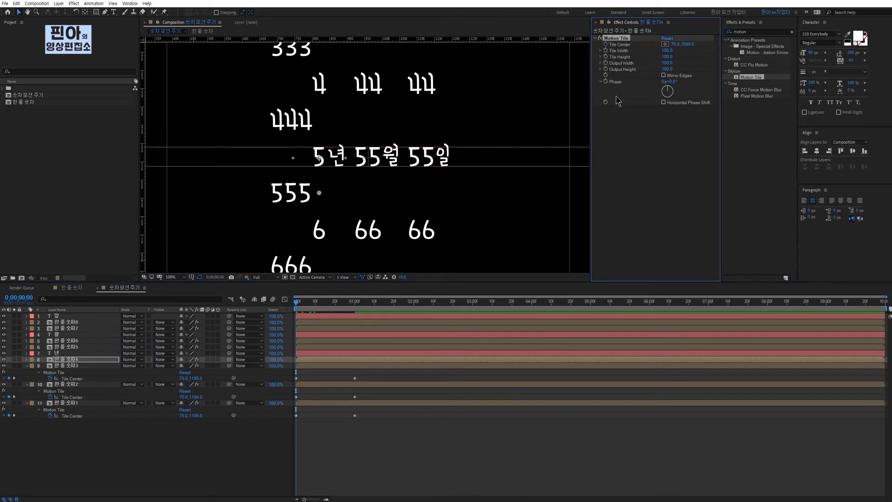
left_click_drag(687, 45, 723, 42)
Set 한 줄 숫자4's vertical Tile Center to -1902 at 1 second, reusing 한 줄 숫자2's end value, and collapse the revealed keyframes
left_click(355, 305)
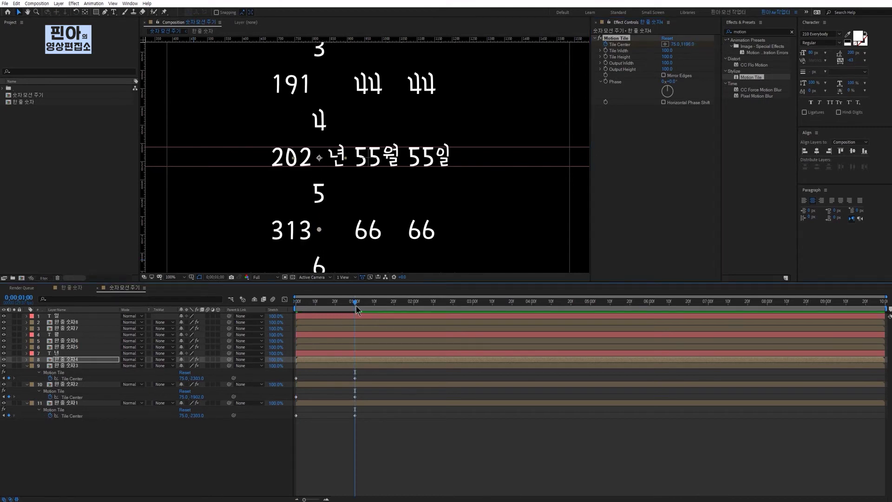
left_click(81, 384)
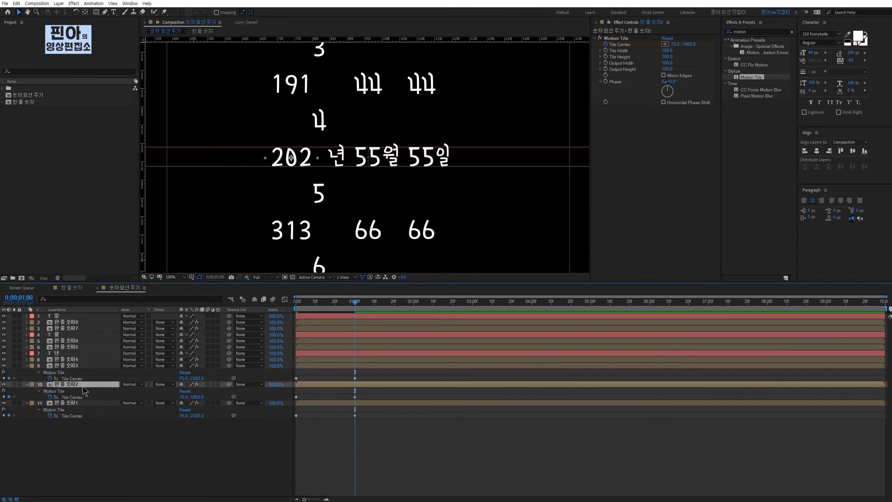
left_click(88, 360)
key("u")
left_click(72, 398)
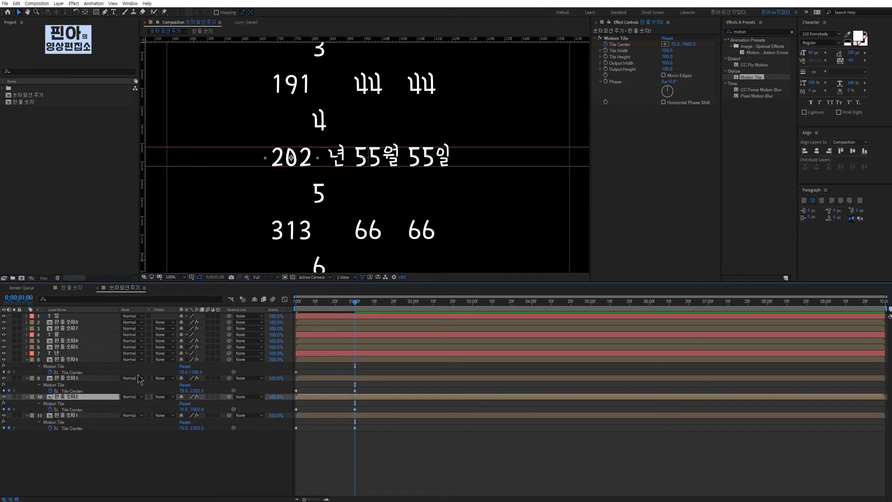
left_click(687, 44)
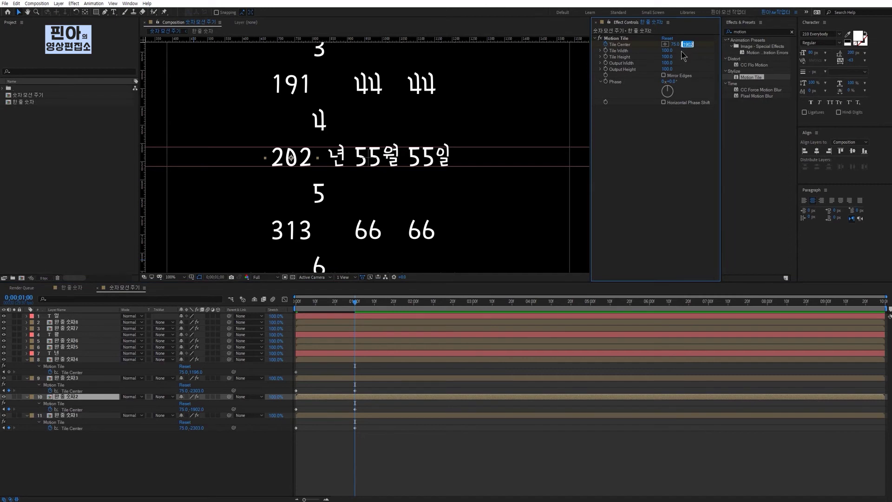
left_click(80, 361)
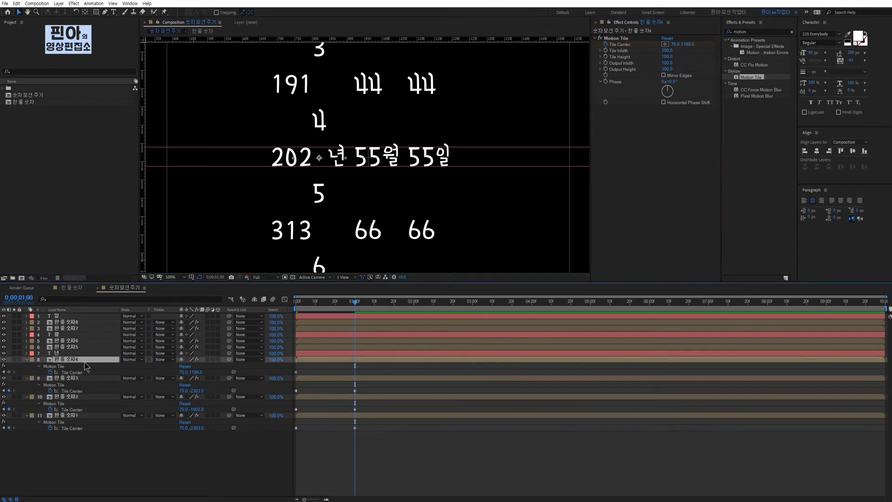
left_click(687, 44)
left_click(687, 44)
type("1902")
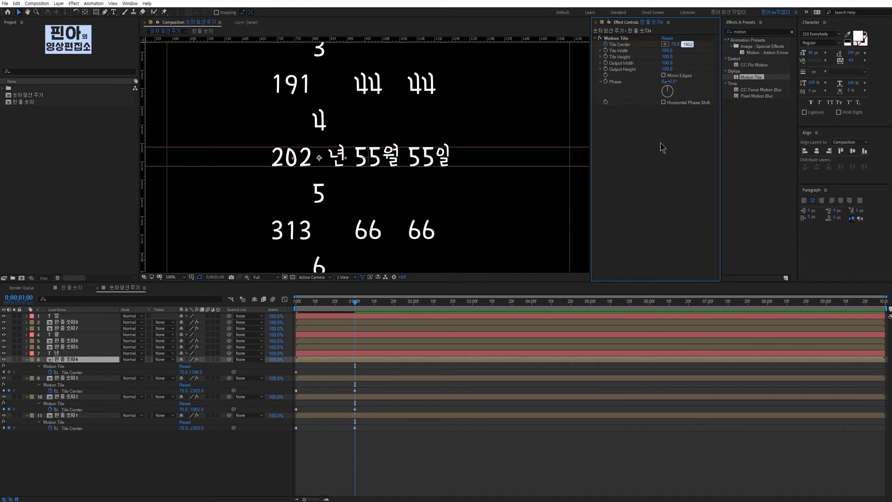
key("Return")
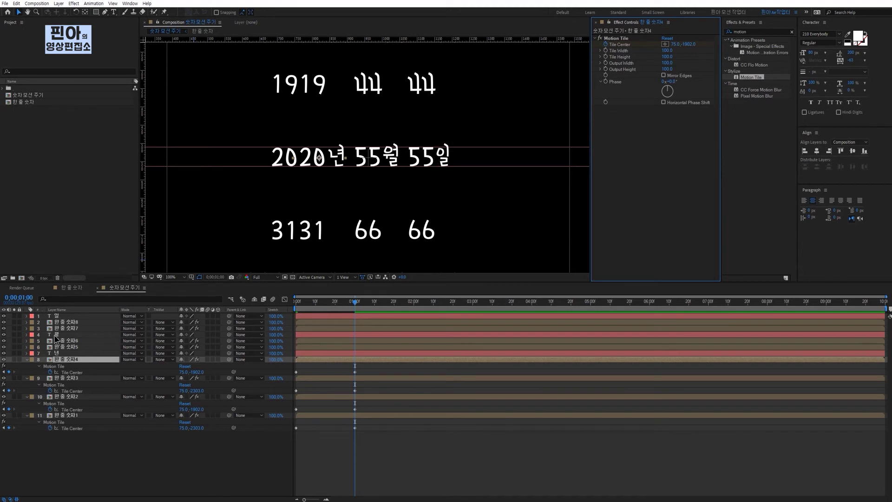
key("u")
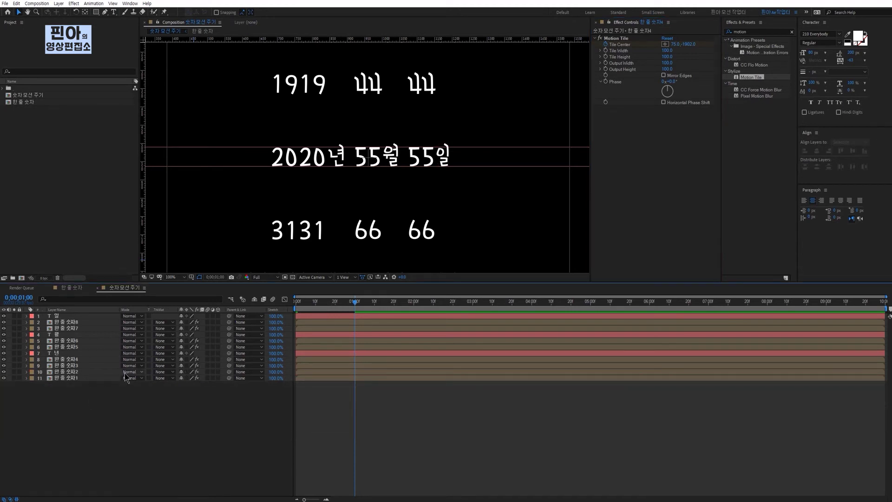
Keyframe the Tile Center of 한 줄 숫자5 at 0 seconds, reveal it in the timeline, and set its vertical value to 1200
left_click(297, 302)
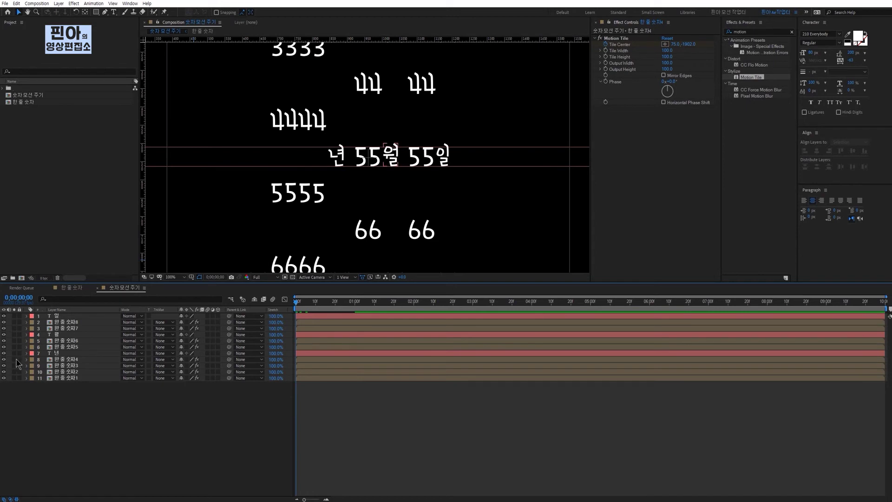
left_click(48, 347)
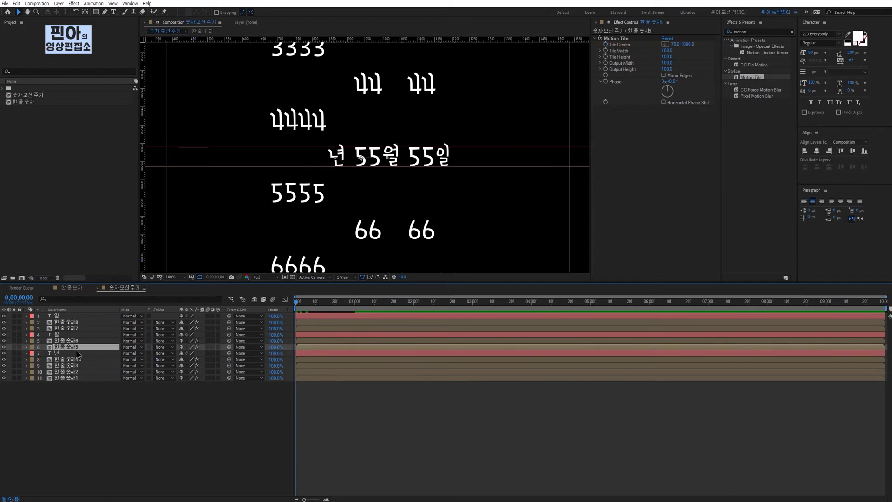
left_click(606, 44)
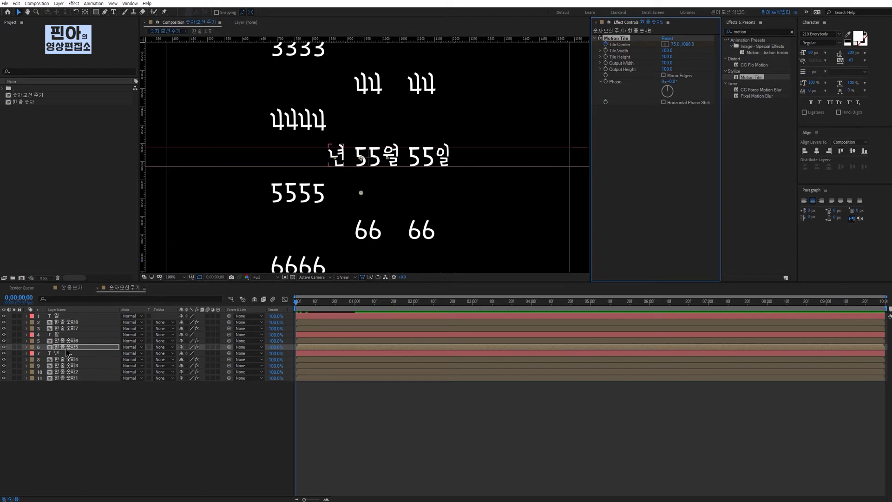
left_click(82, 349)
key("u")
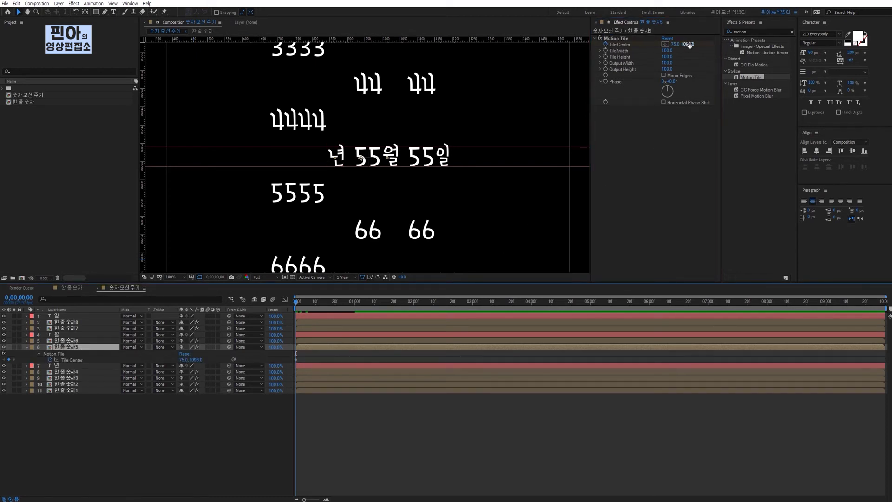
left_click_drag(688, 45, 725, 43)
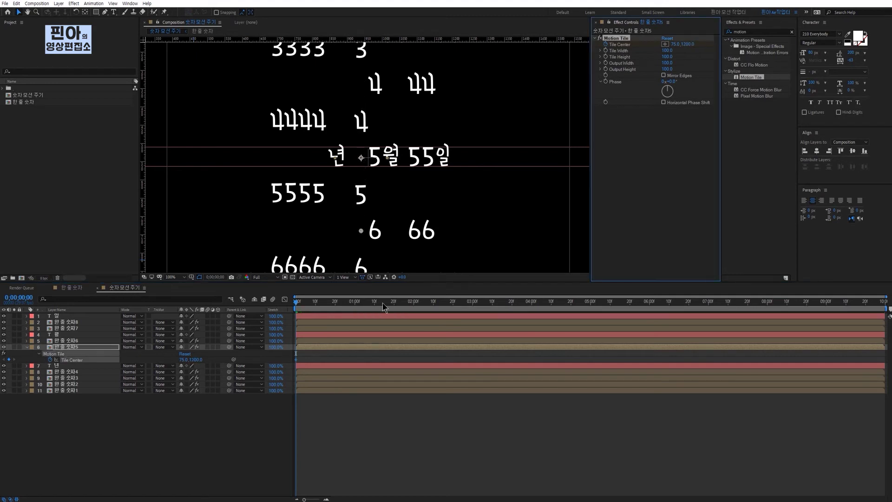
Set the vertical Tile Center of 한 줄 숫자5 to -1902 at 1 second, reusing the end value of 한 줄 숫자4
left_click(355, 302)
left_click_drag(681, 44, 595, 55)
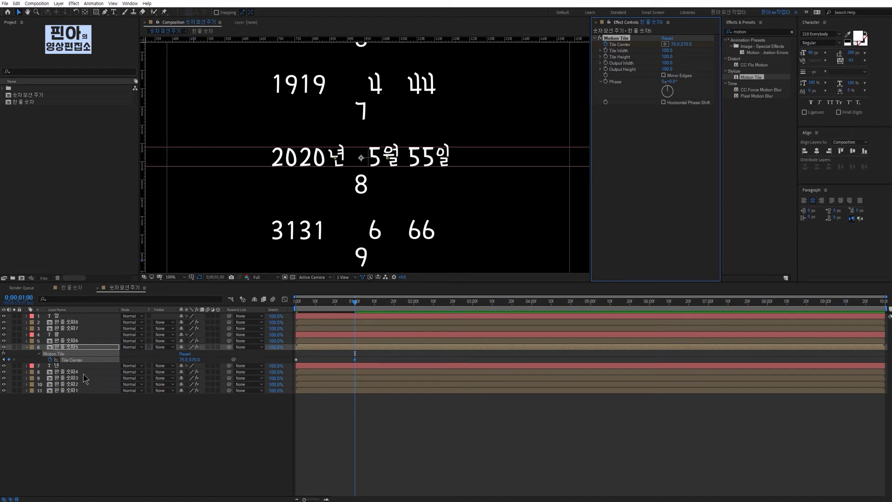
left_click(87, 372)
left_click(687, 44)
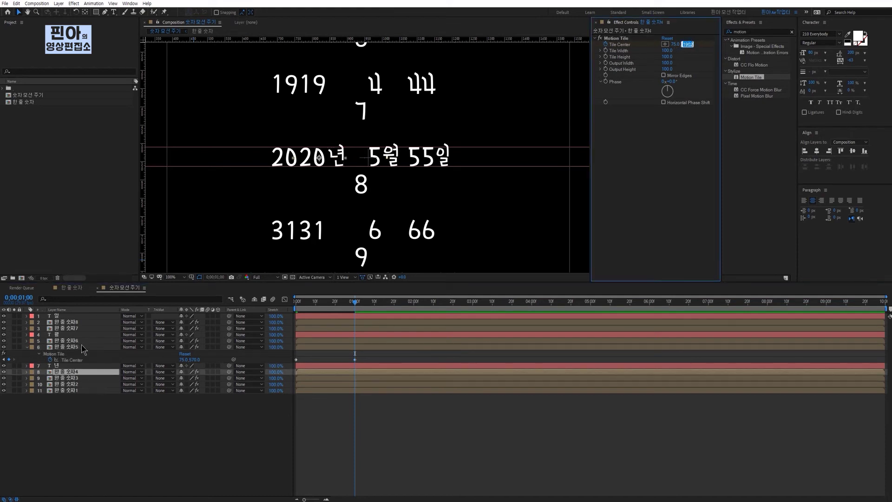
left_click(81, 346)
left_click(687, 44)
type("-1902")
key("Return")
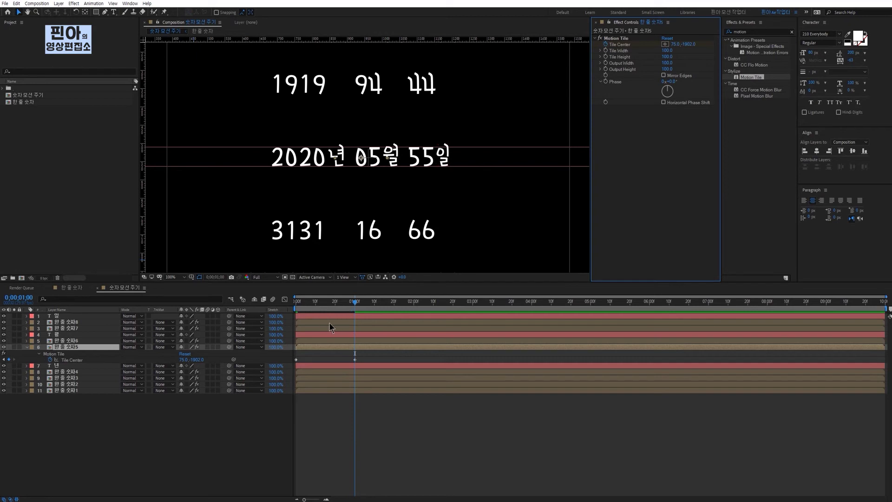
Keyframe the Tile Center of 한 줄 숫자6 at 0 seconds and shift it vertically until the space between the guides is empty
left_click_drag(335, 303, 124, 320)
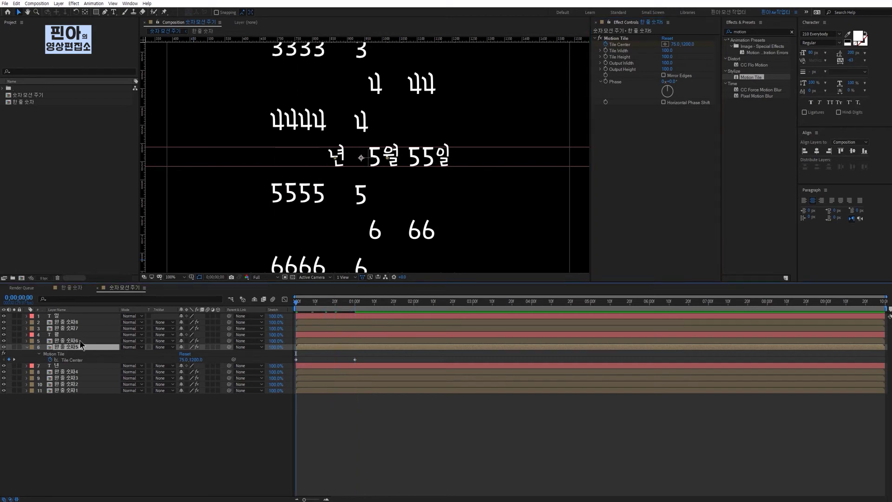
left_click(81, 341)
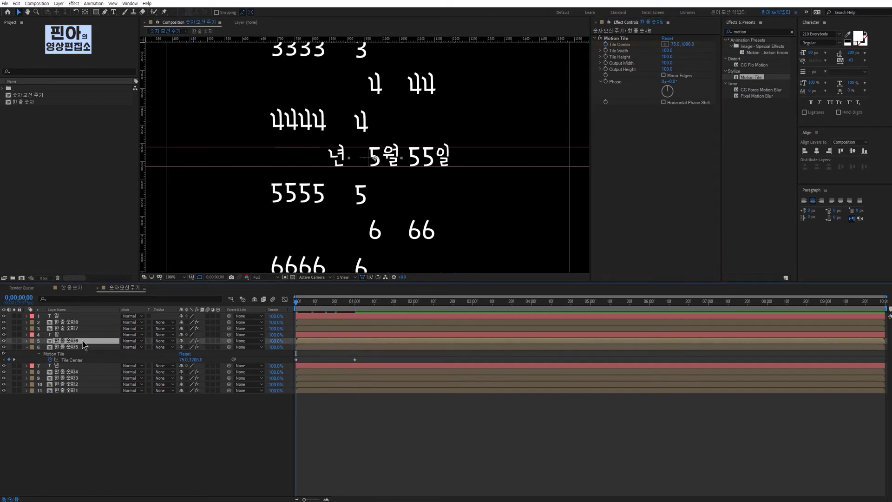
left_click(607, 45)
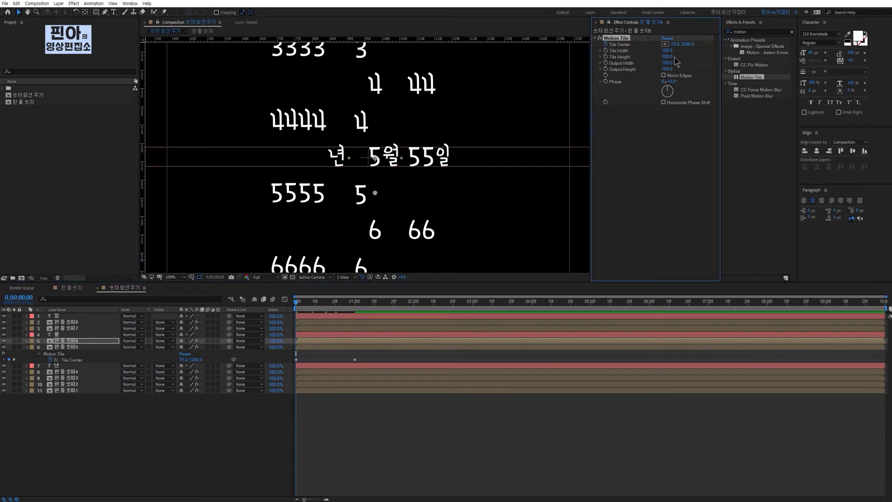
mouse_move(687, 45)
left_mouse_down()
mouse_move(723, 45)
mouse_move(687, 45)
left_mouse_up()
Set 한 줄 숫자6's vertical Tile Center to -1705 at 1 second so the column lands on 9, and collapse 한 줄 숫자5's properties
left_click(356, 302)
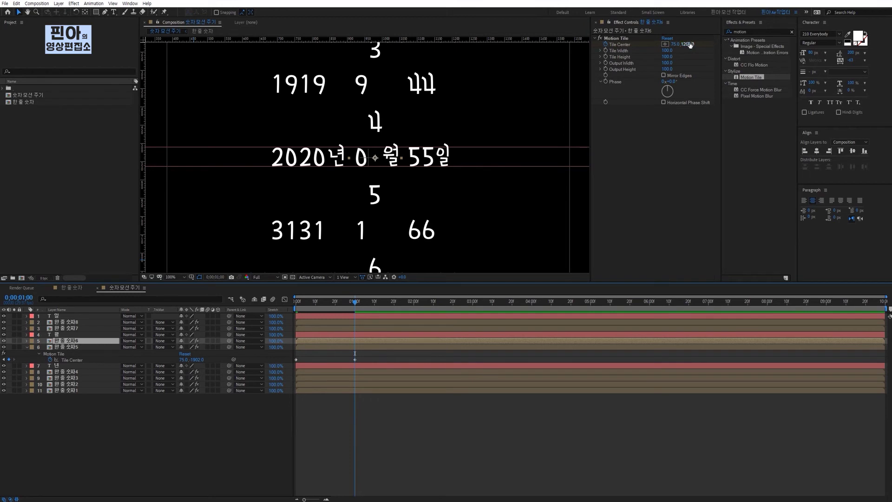
mouse_move(689, 44)
left_mouse_down()
mouse_move(621, 44)
mouse_move(682, 44)
left_mouse_up()
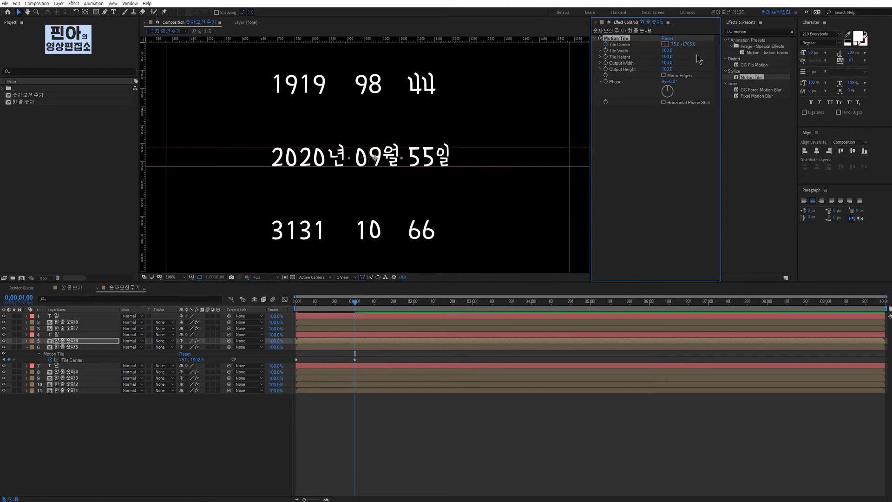
left_click(27, 347)
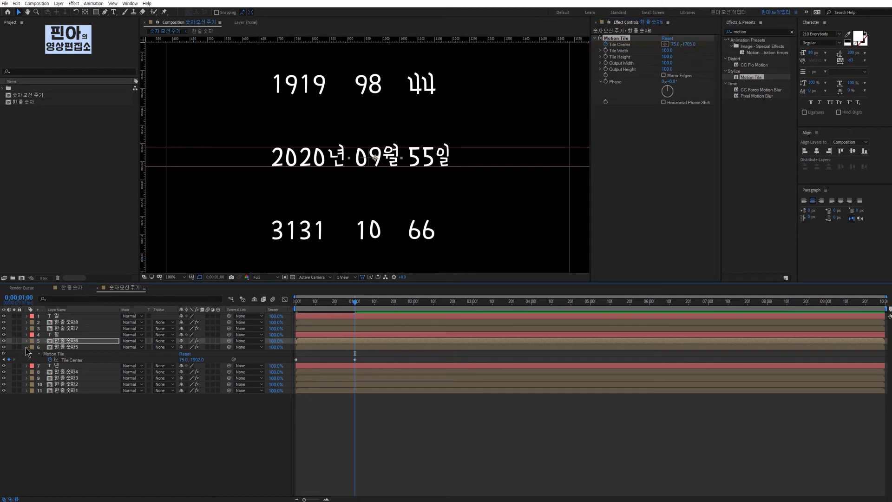
Add a Tile Center keyframe to the 한 줄 숫자7 layer at 0 seconds
left_click(73, 328)
key("Home")
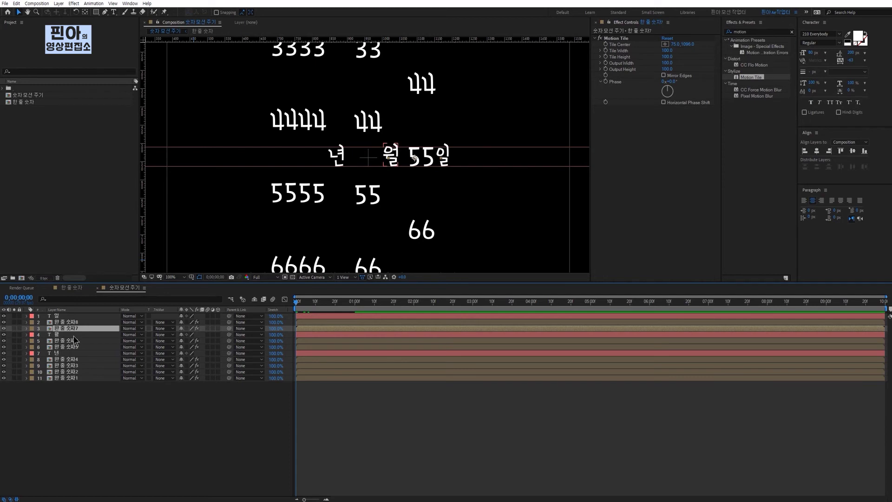
left_click(606, 44)
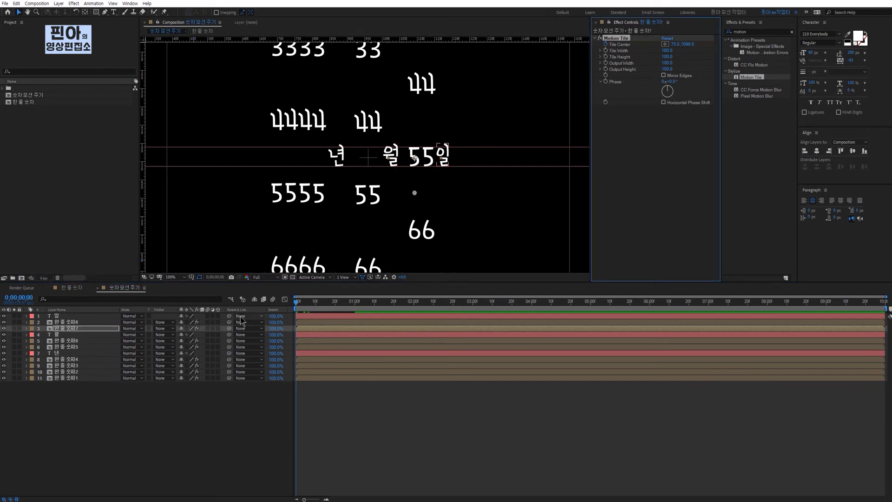
left_click(298, 309)
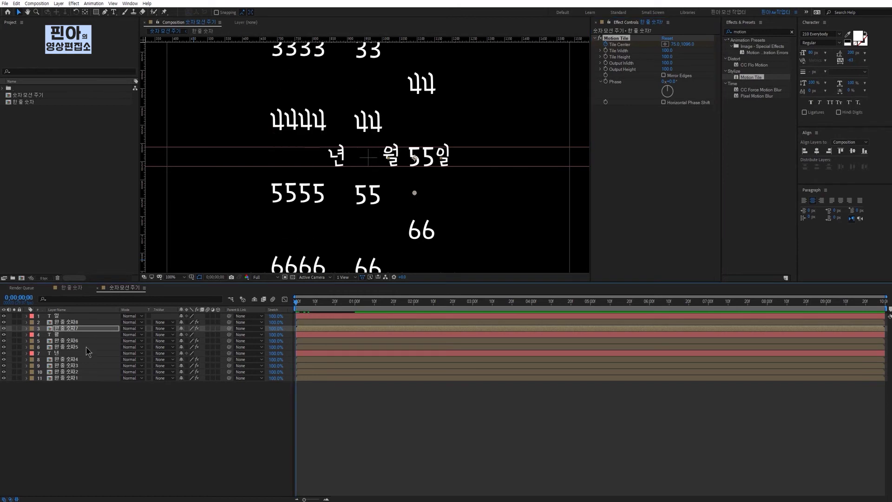
Reveal 한 줄 숫자7's keyframe and shift its Tile Center vertically at 0 seconds until the space between the guides is empty
left_click(77, 329)
key("u")
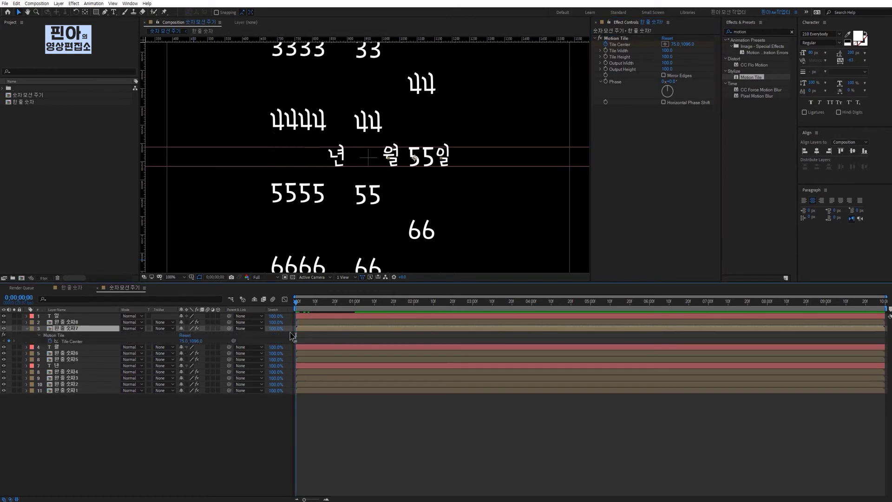
left_click(302, 347)
left_click_drag(686, 44, 716, 46)
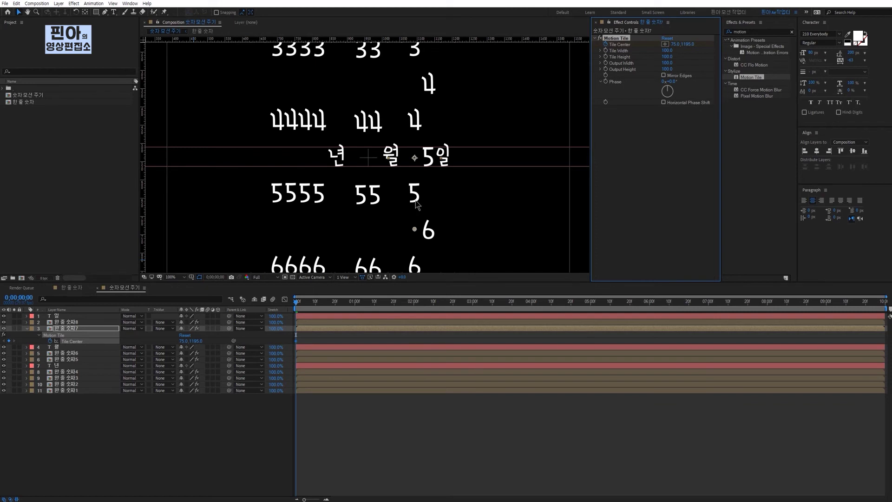
Set 한 줄 숫자7's vertical Tile Center to -2303 at 1 second so the column lands on 2
left_click(355, 303)
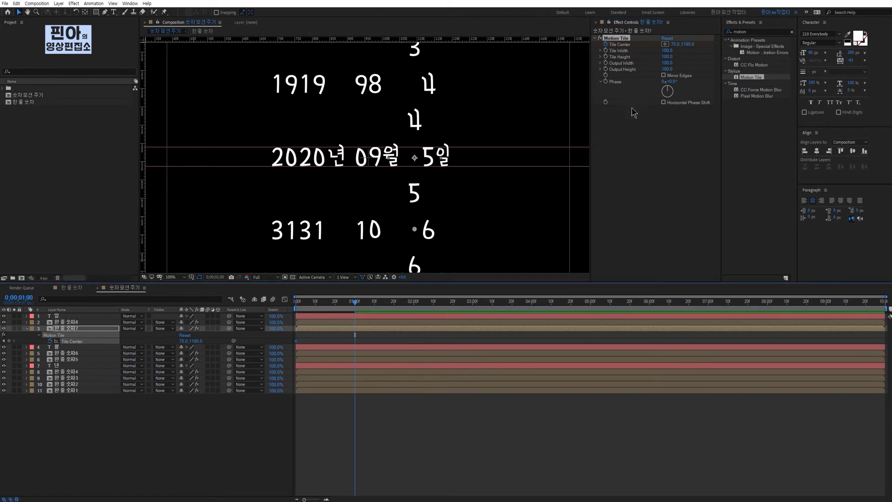
left_click_drag(688, 44, 608, 129)
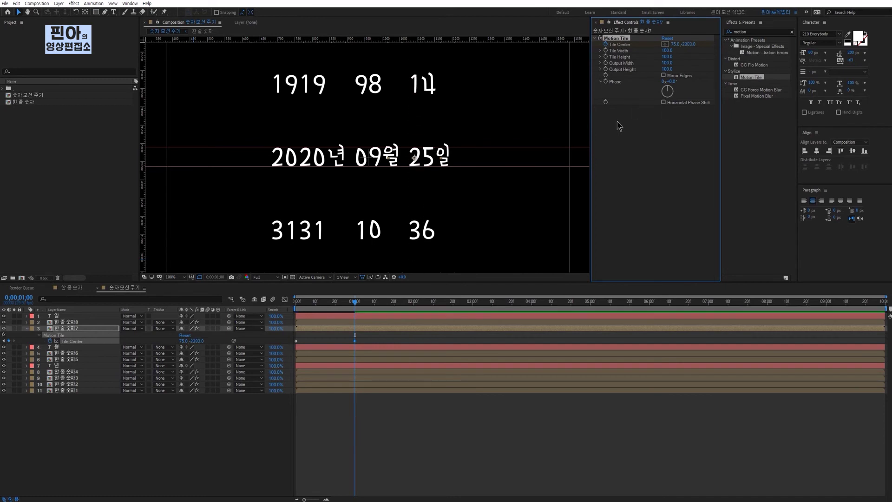
left_click(77, 328)
Keyframe 한 줄 숫자8's Tile Center at 0 seconds with a vertical value of 1198, leaving the space between the guides empty
key("Home")
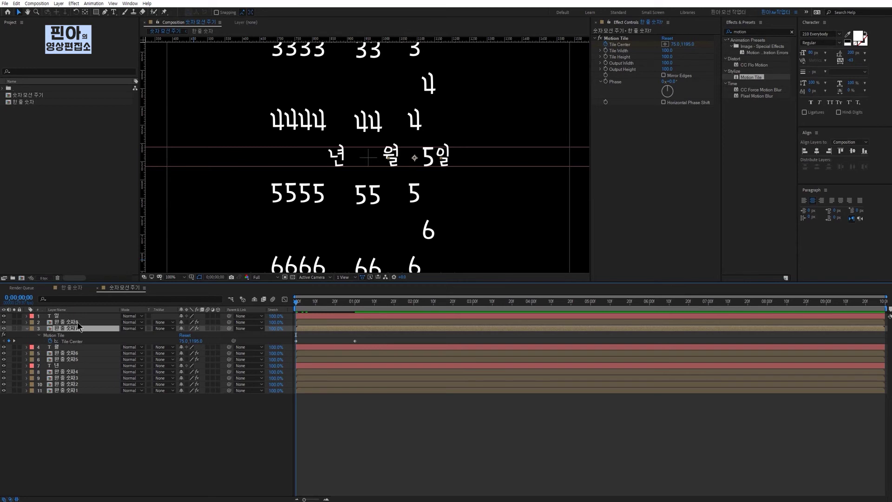
left_click(72, 324)
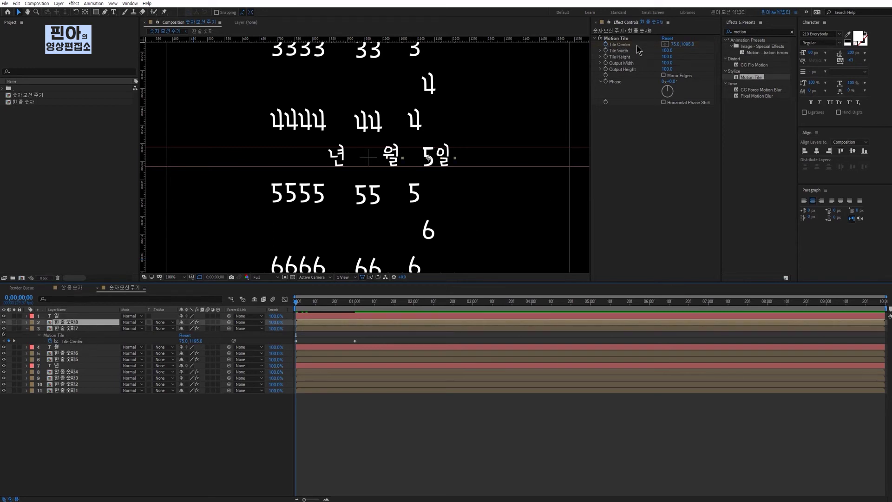
left_click(613, 39)
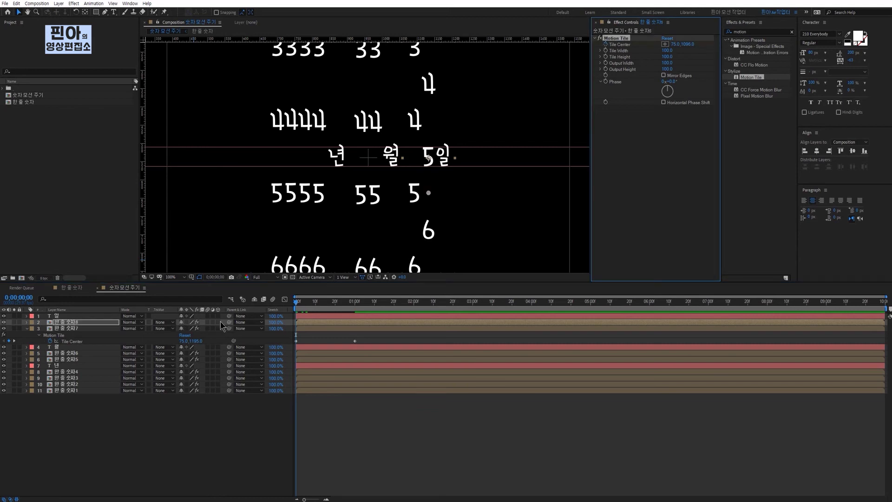
left_click(106, 322)
key("u")
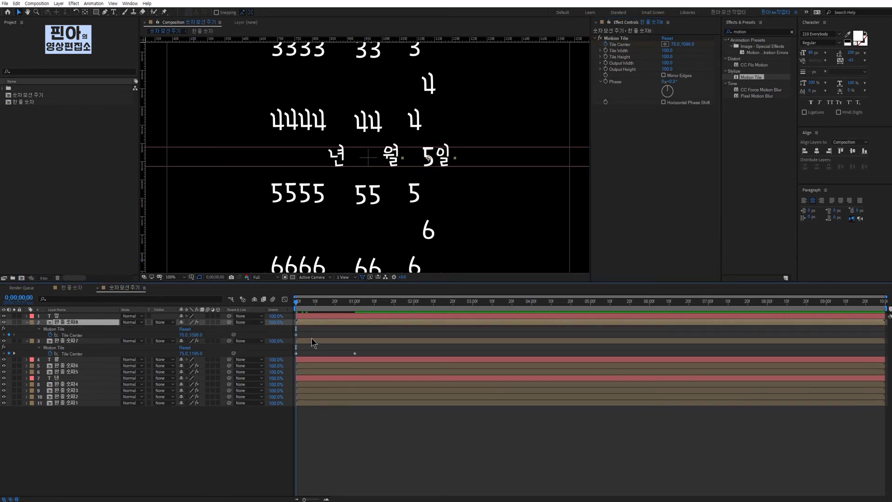
left_click_drag(688, 44, 724, 49)
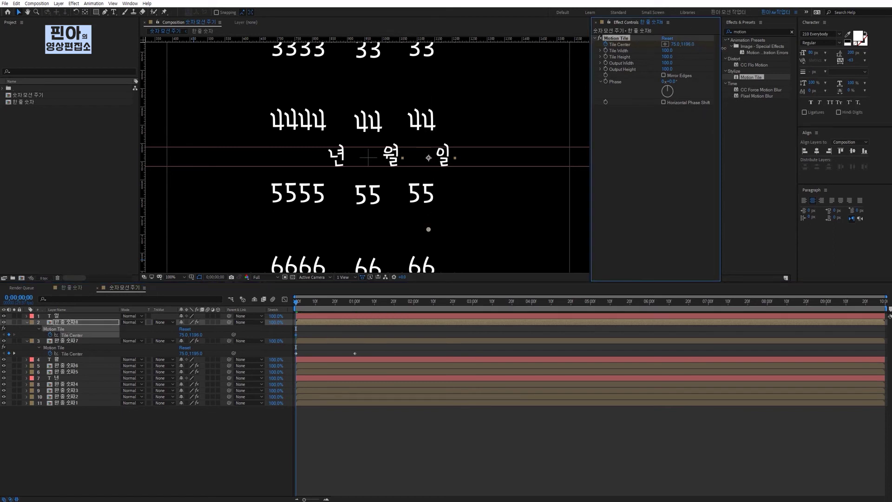
Set 한 줄 숫자8's vertical Tile Center to -1103 at 1 second so the column lands on 6, and deselect the layer
left_click(357, 303)
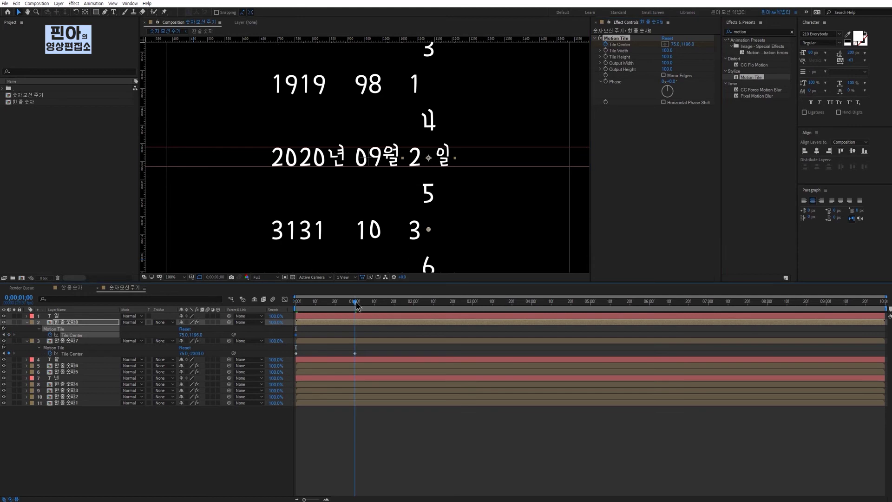
left_click_drag(697, 44, 627, 47)
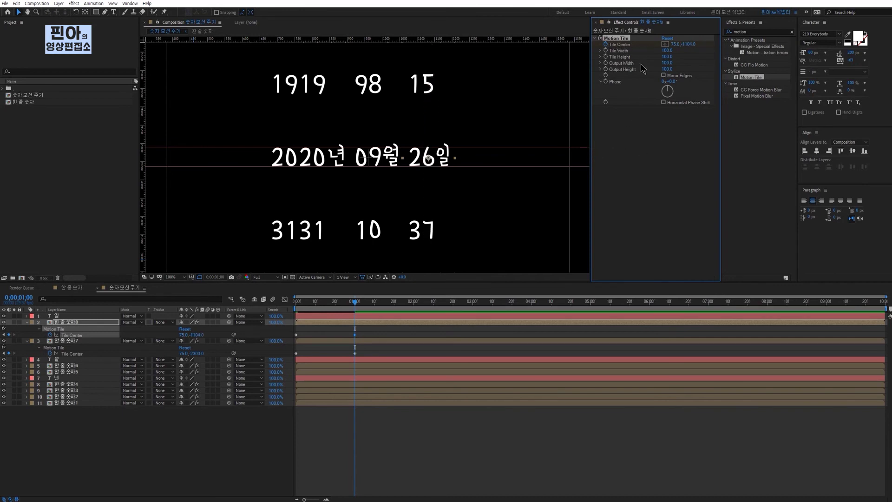
left_click_drag(682, 43, 687, 44)
key("period")
key("comma")
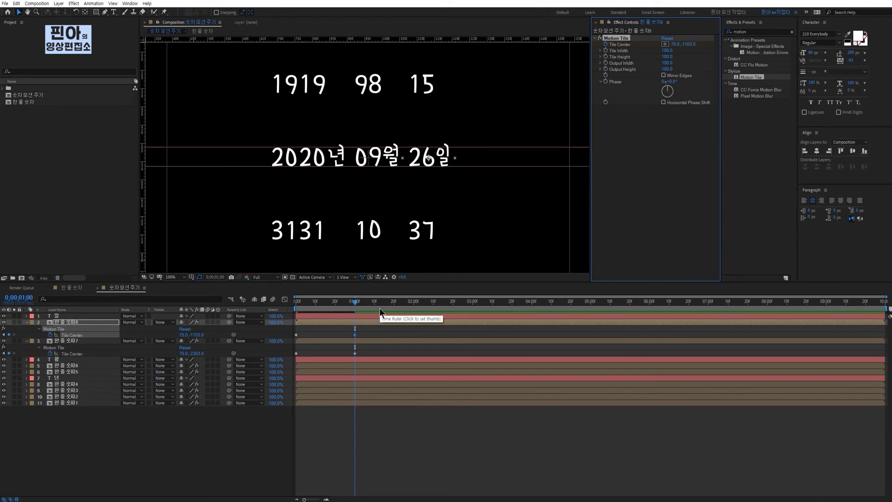
left_click(325, 433)
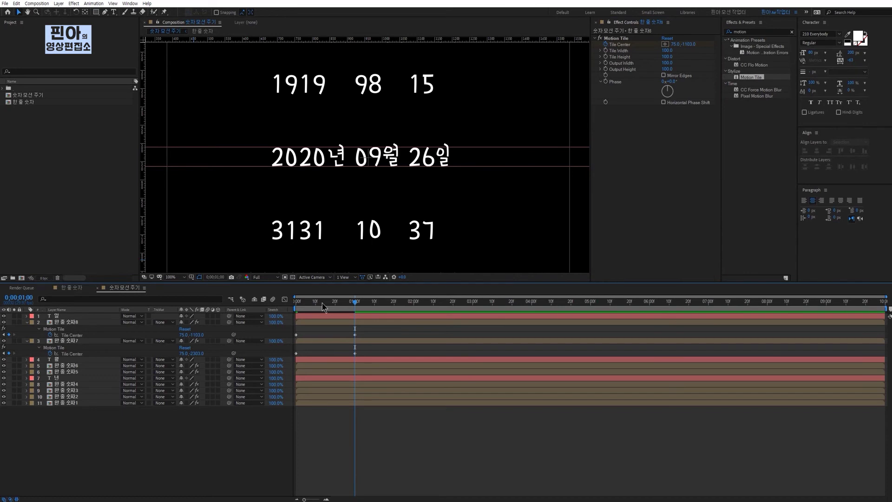
Preview the rolling date animation from the start with the whole frame in view
key("Home")
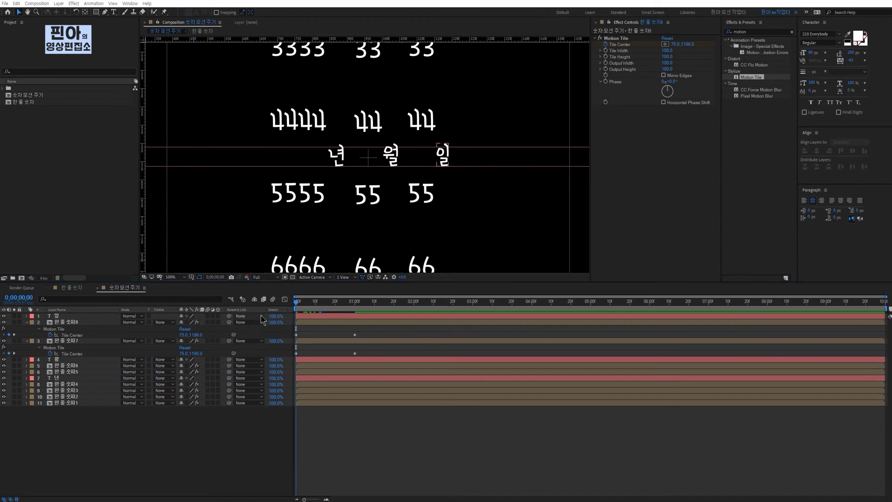
key("shift+slash")
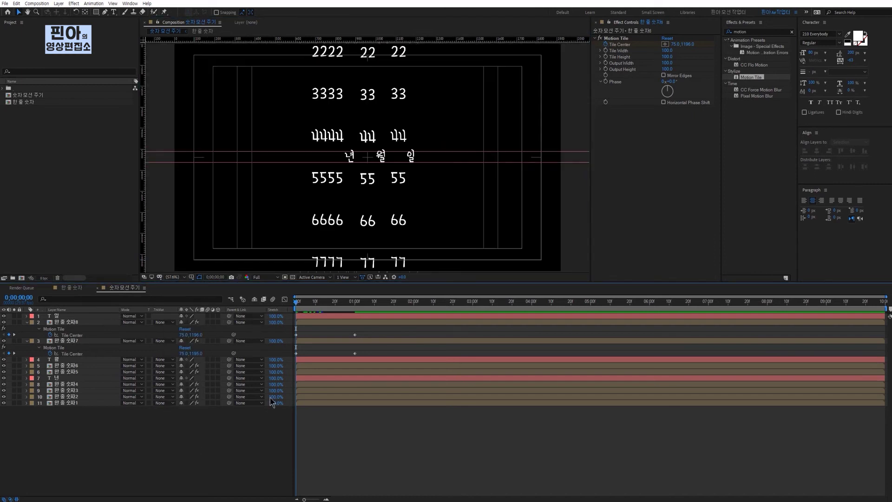
key("space")
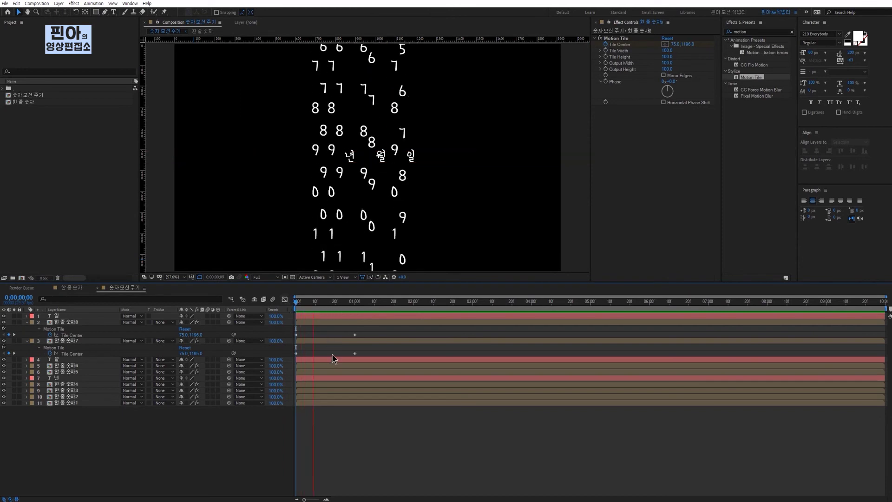
key("space")
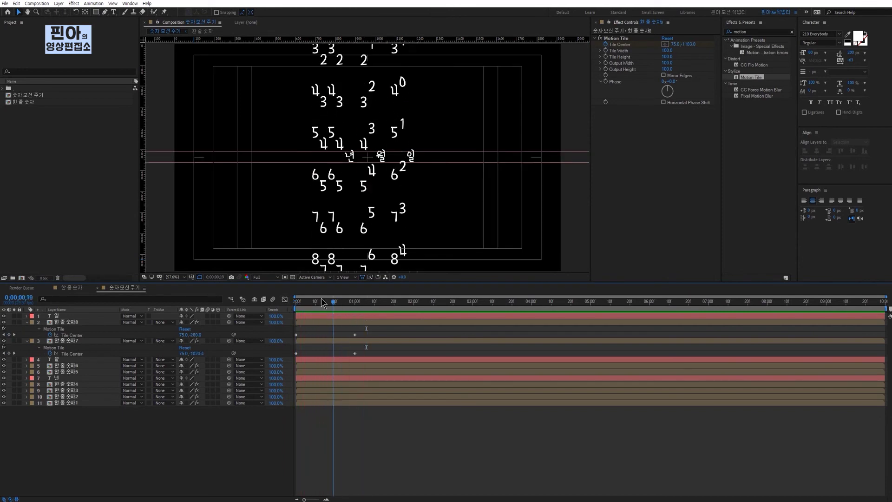
Collapse the keyframed properties of the 한 줄 숫자8 and 한 줄 숫자7 layers
left_click(70, 322)
left_click(69, 340)
key("u")
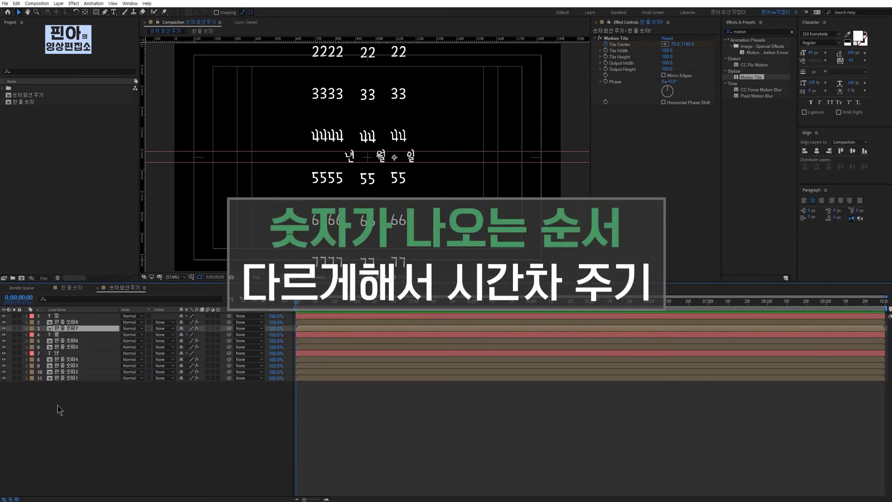
Offset the 한 줄 숫자2 layer by three frames so it starts at 0;00;00;03
left_click(85, 371)
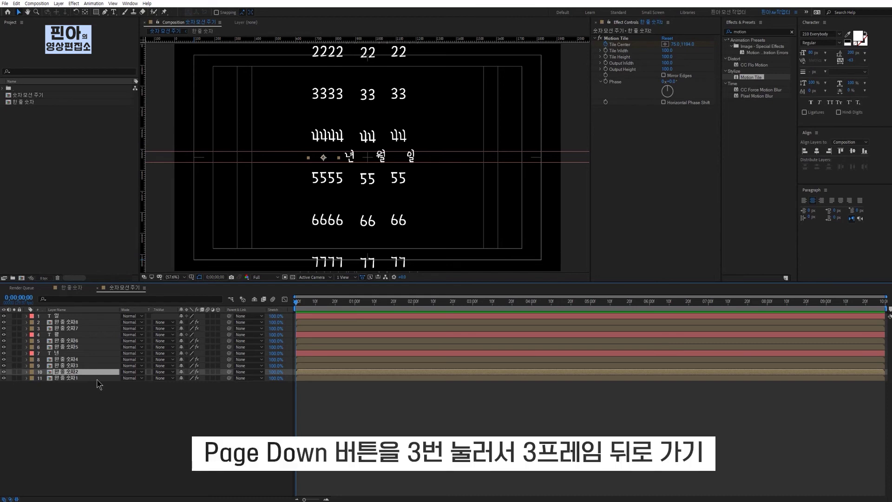
key("Page_Down")
key("Page_Down")
key("Page_Down")
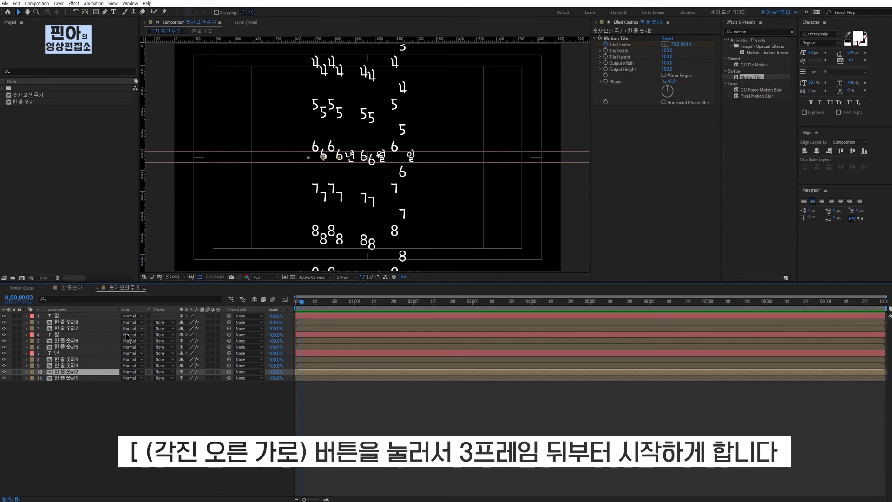
key("bracketleft")
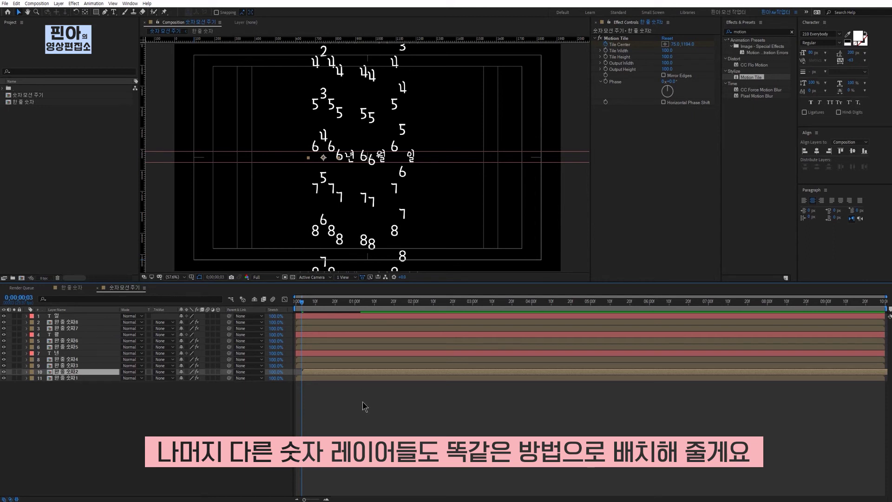
Move the 한 줄 숫자3 layer to start three frames after 한 줄 숫자2, at 0;00;00;06
left_click(79, 366)
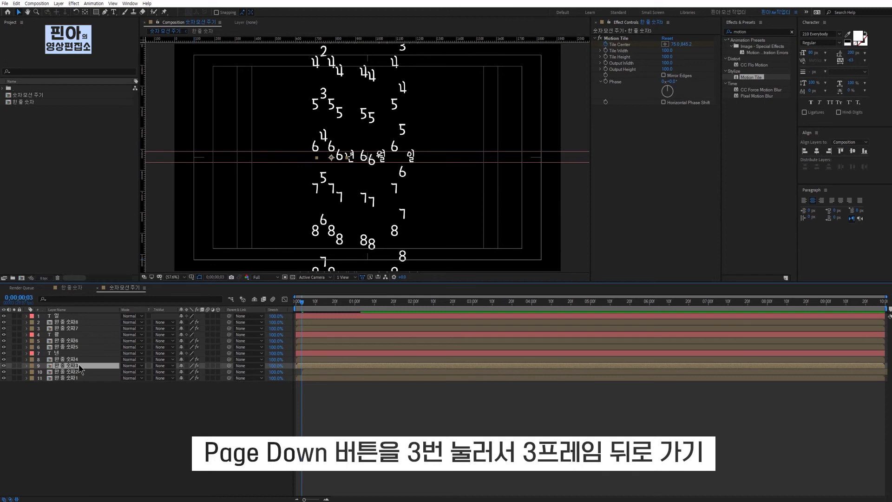
key("Page_Down")
key("Page_Down")
key("Page_Down")
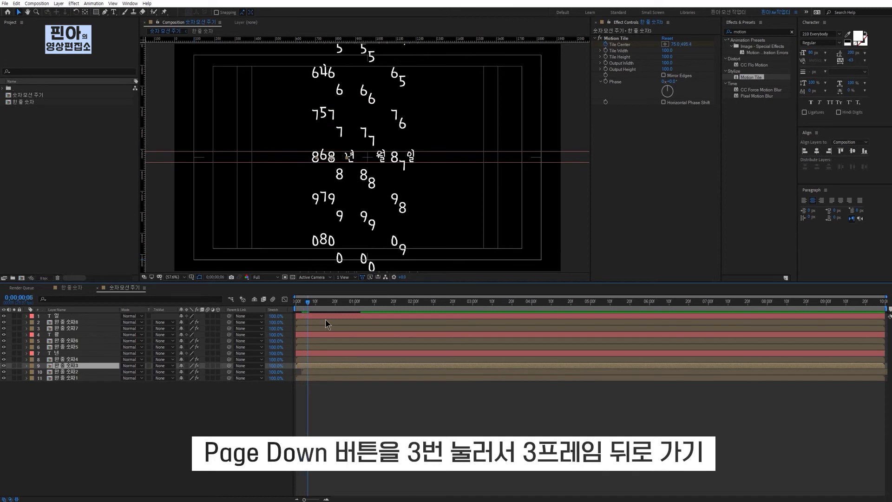
key("bracketleft")
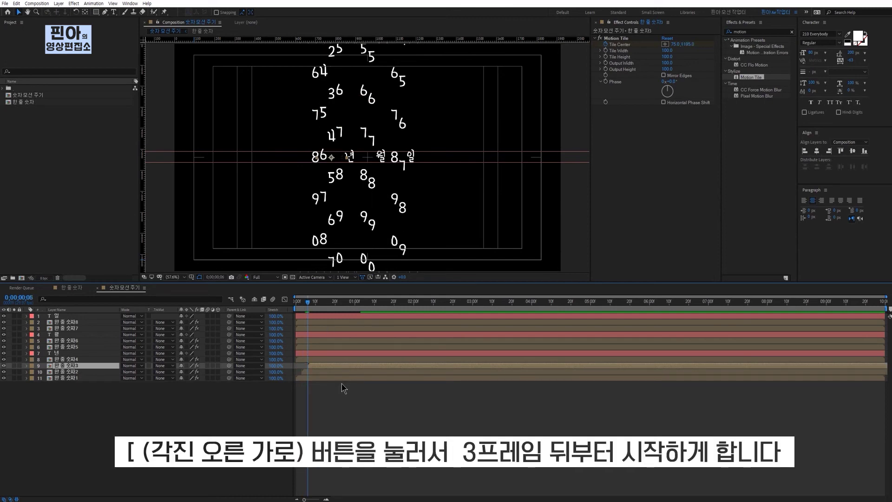
Move the 한 줄 숫자4 layer to start three frames after 한 줄 숫자3, at 0;00;00;09
left_click(328, 359)
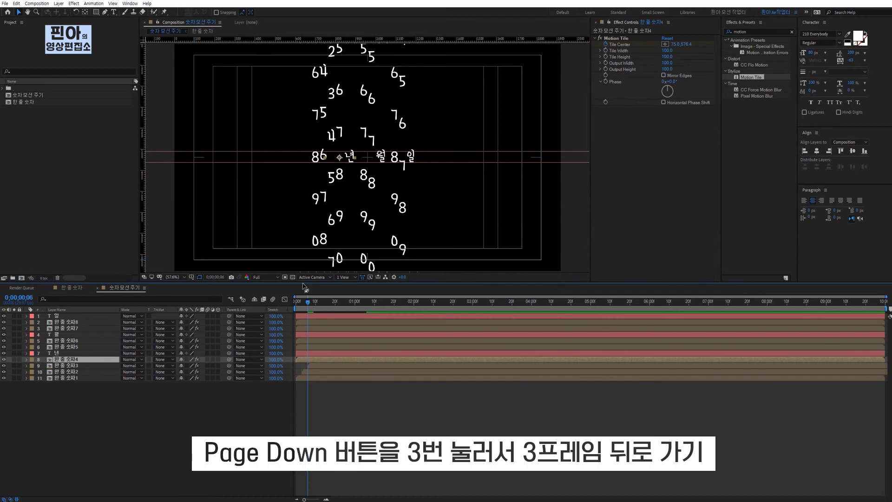
key("Page_Down")
key("Page_Down")
key("Page_Down")
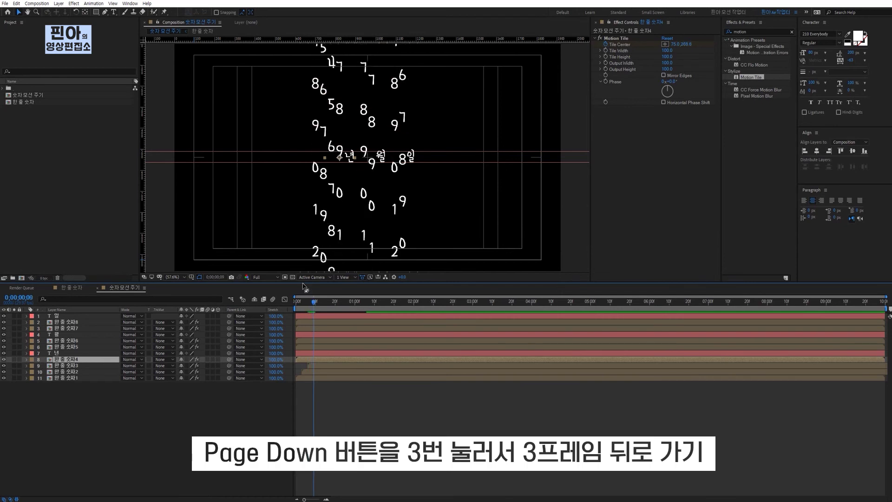
key("bracketleft")
Move the 한 줄 숫자5 layer to start three frames after 한 줄 숫자4, at 0;00;00;12
left_click(80, 347)
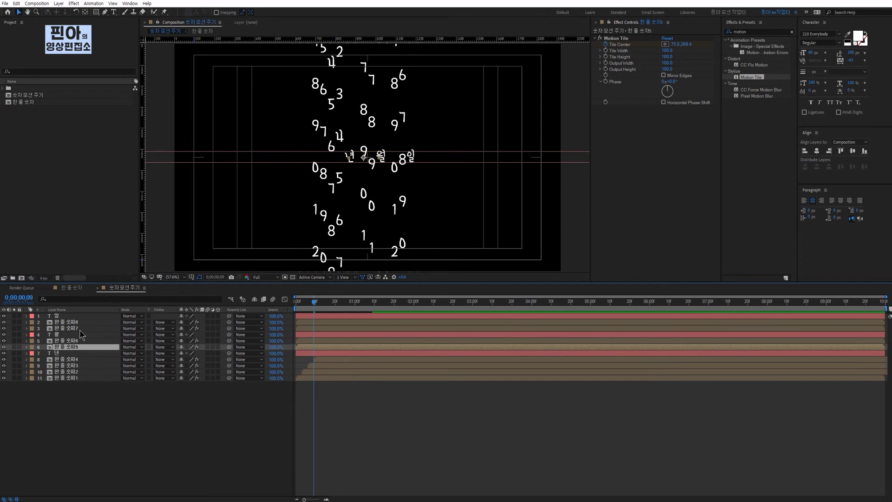
key("Page_Down")
key("Page_Down")
key("Page_Down")
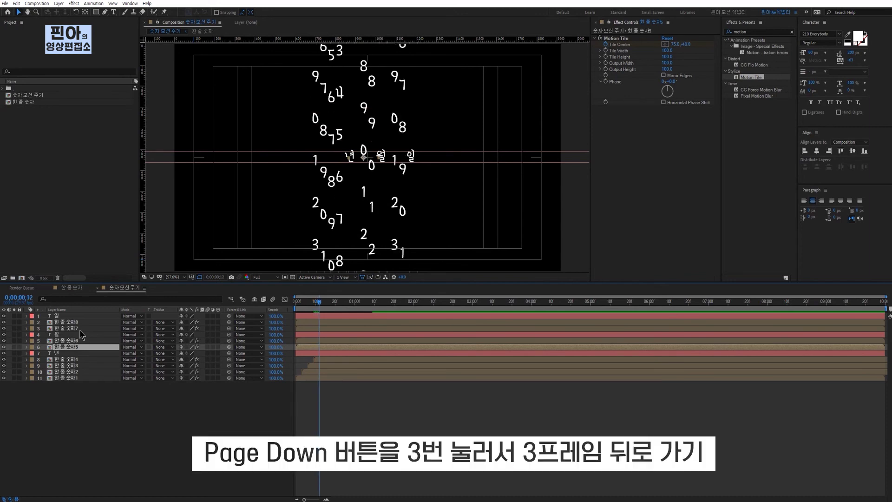
key("bracketleft")
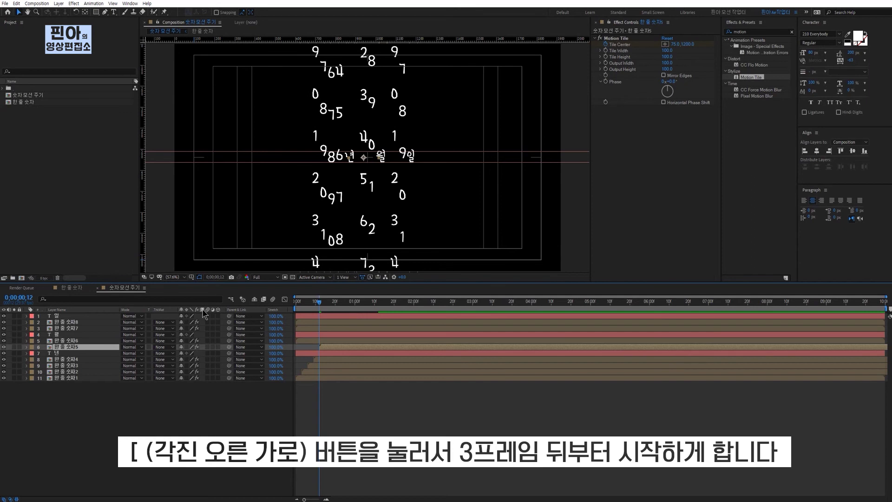
Move the 한 줄 숫자6 layer to start three frames after 한 줄 숫자5, at 0;00;00;15
left_click(78, 340)
key("Page_Down")
key("Page_Down")
key("Page_Down")
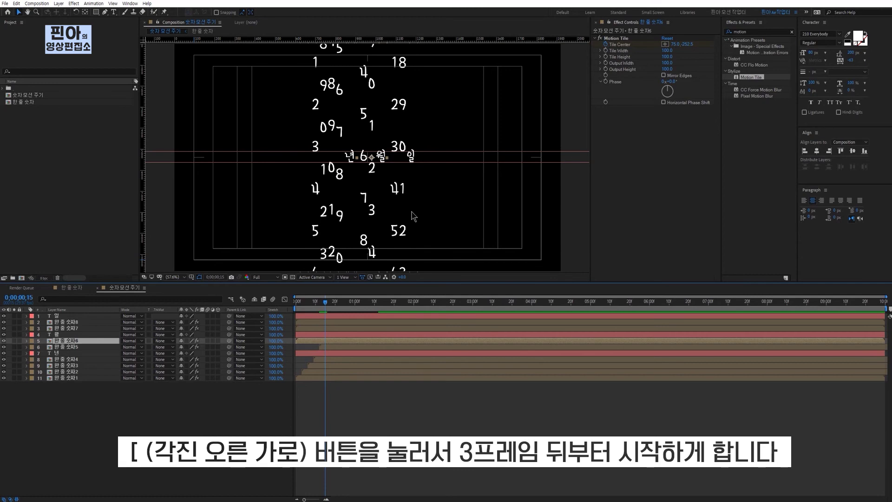
key("bracketleft")
Move the 한 줄 숫자7 layer to start three frames after 한 줄 숫자6, at 0;00;00;18
left_click(79, 327)
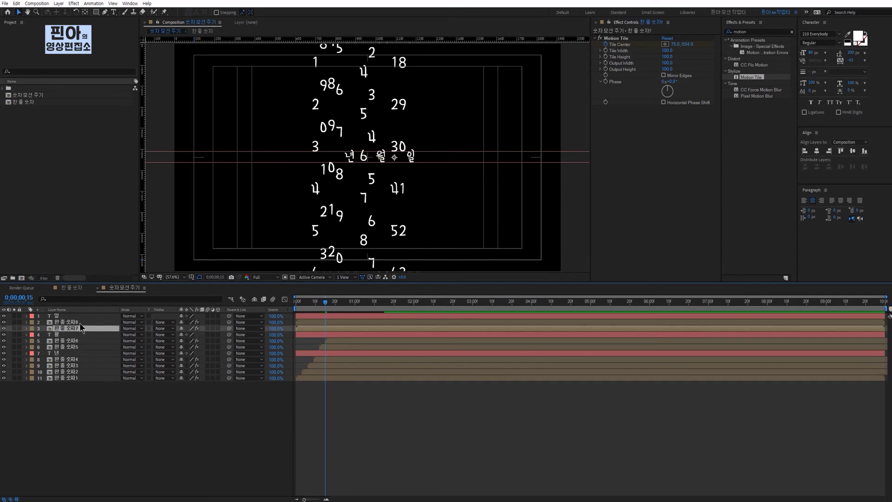
key("Page_Down")
key("Page_Down")
key("Page_Down")
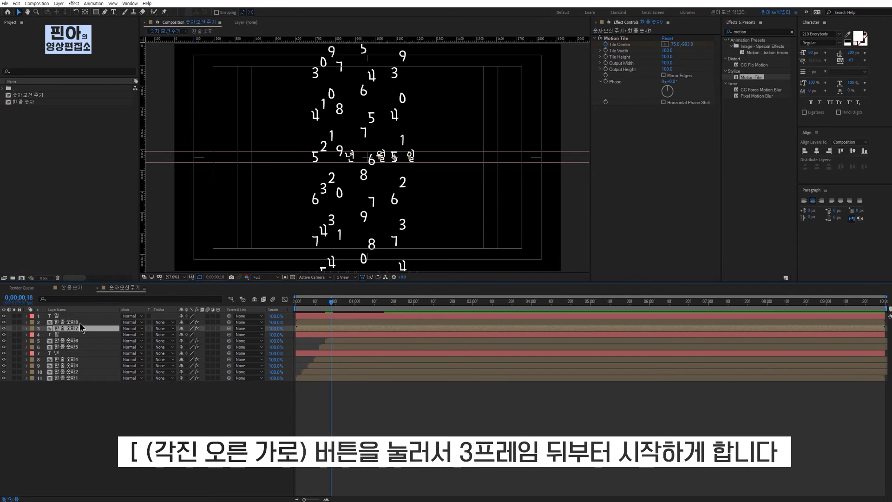
key("bracketleft")
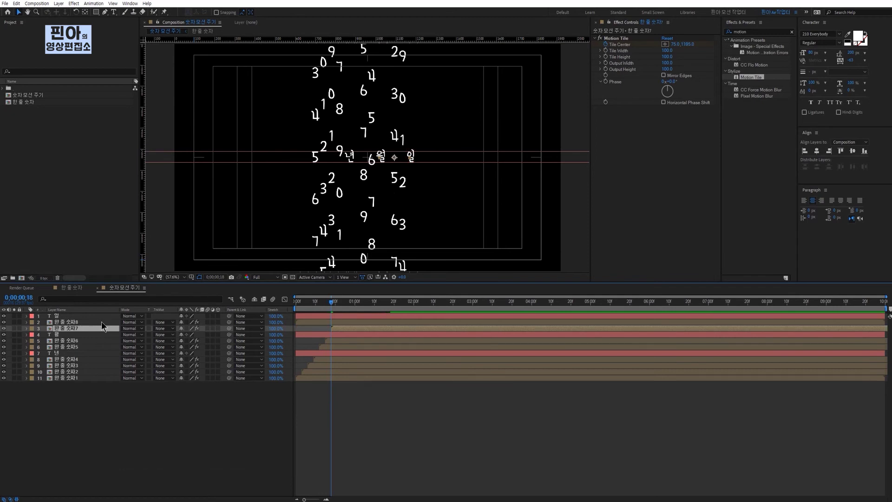
Move the 한 줄 숫자8 layer to start three frames after 한 줄 숫자7, at 0;00;00;21
left_click(102, 322)
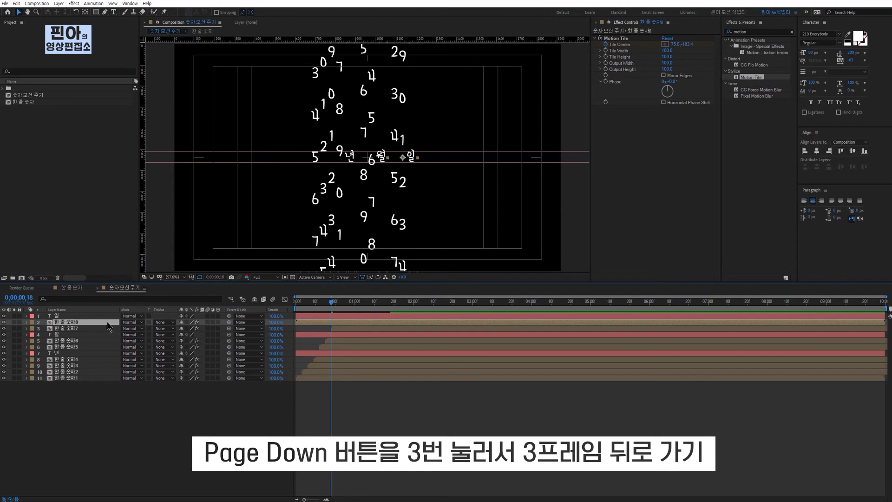
key("Page_Down")
key("Page_Down")
key("Page_Down")
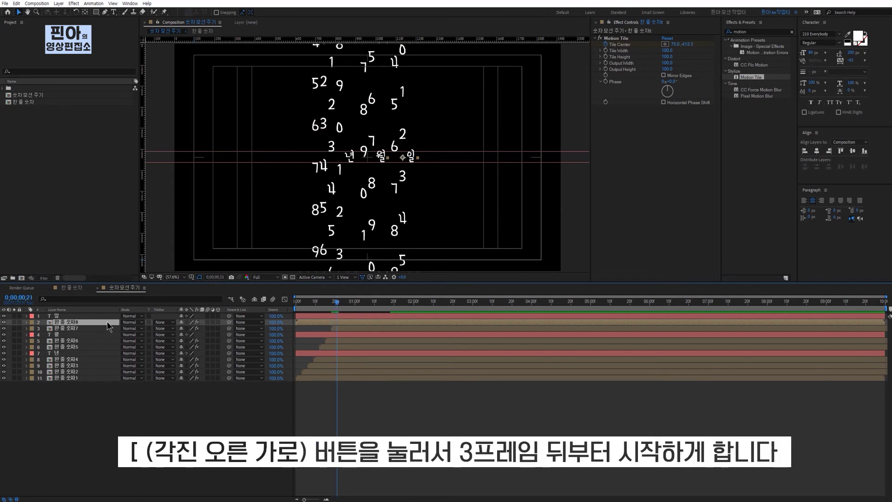
key("bracketleft")
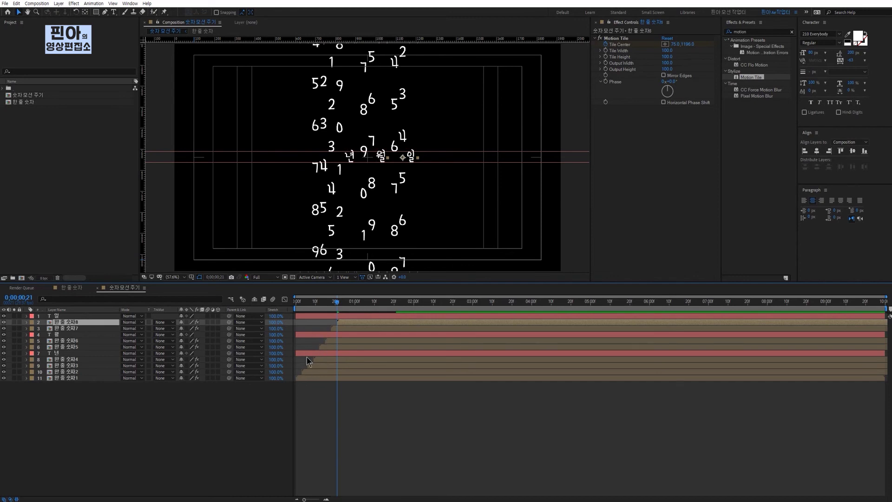
Play back the staggered digit animation from the first frame of the composition
left_click(297, 305)
key("space")
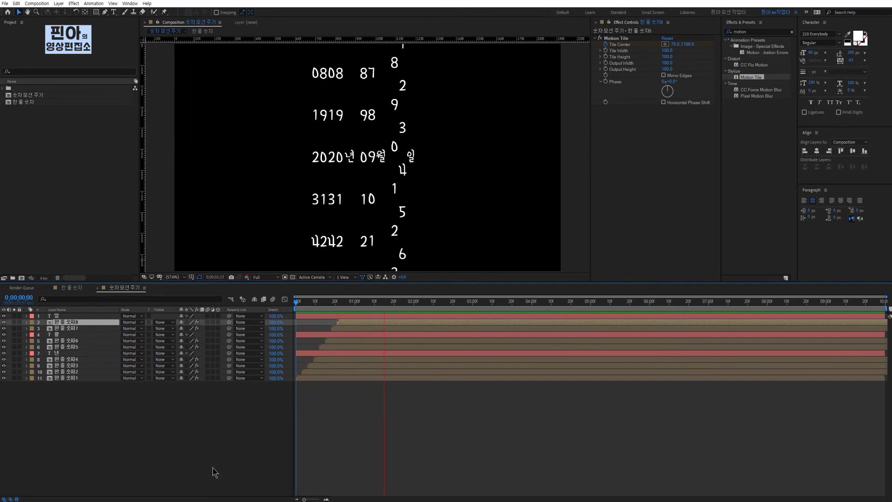
key("space")
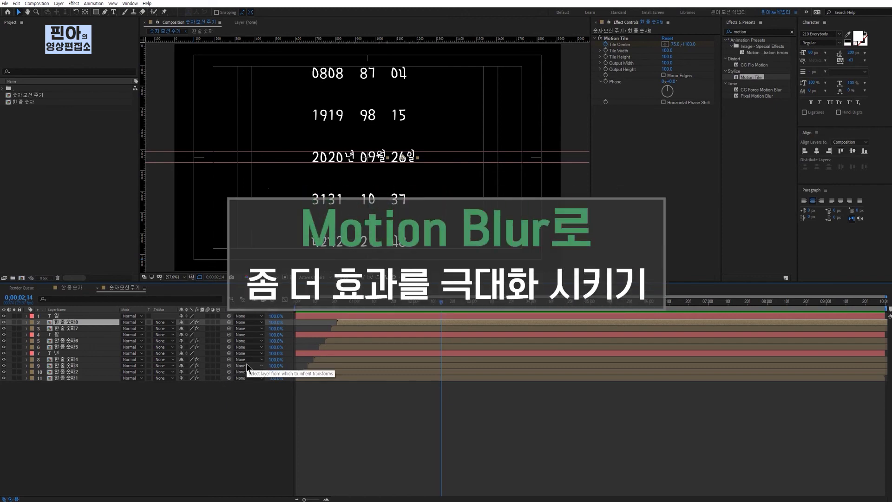
Enable motion blur for the composition and on all eight 한 줄 숫자 layers, and check the blurred digits in motion
key("slash")
left_click_drag(355, 303, 335, 303)
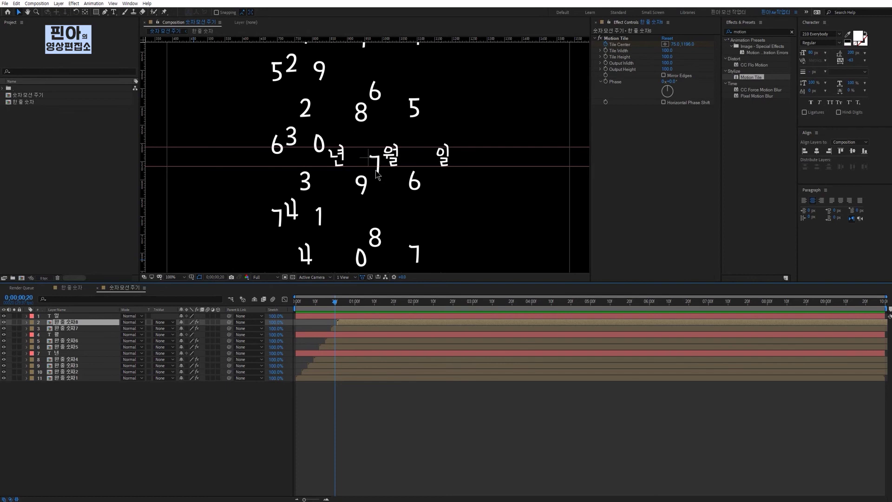
left_click_drag(332, 306, 267, 362)
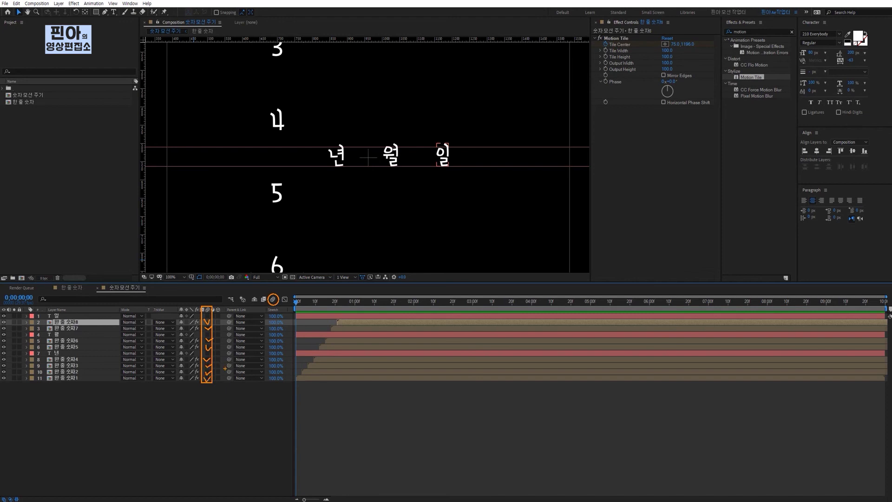
key("Escape")
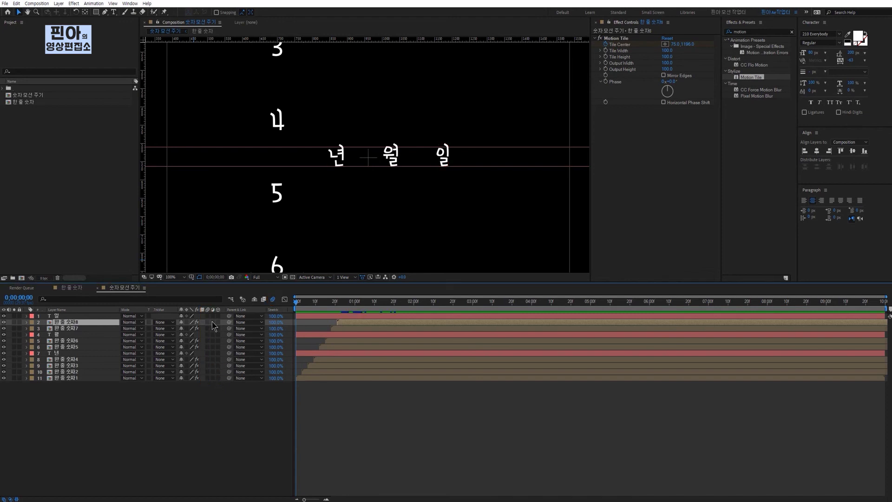
left_click_drag(208, 322, 209, 381)
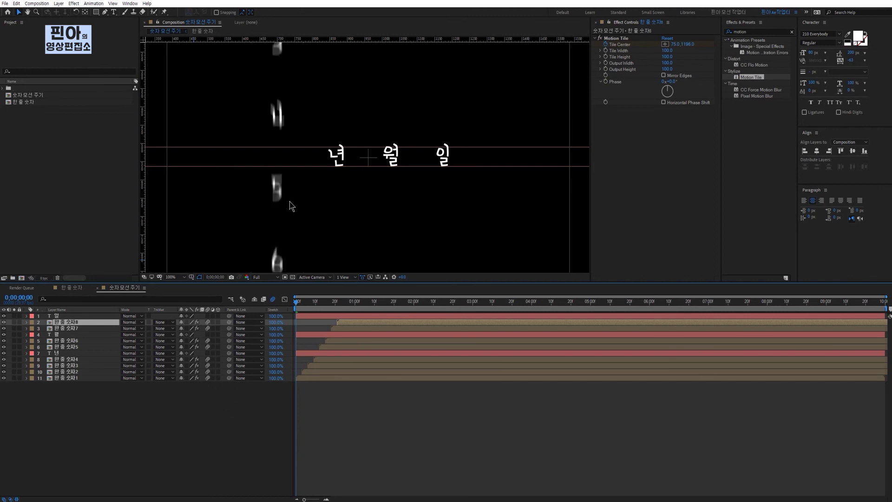
left_click_drag(297, 302, 341, 309)
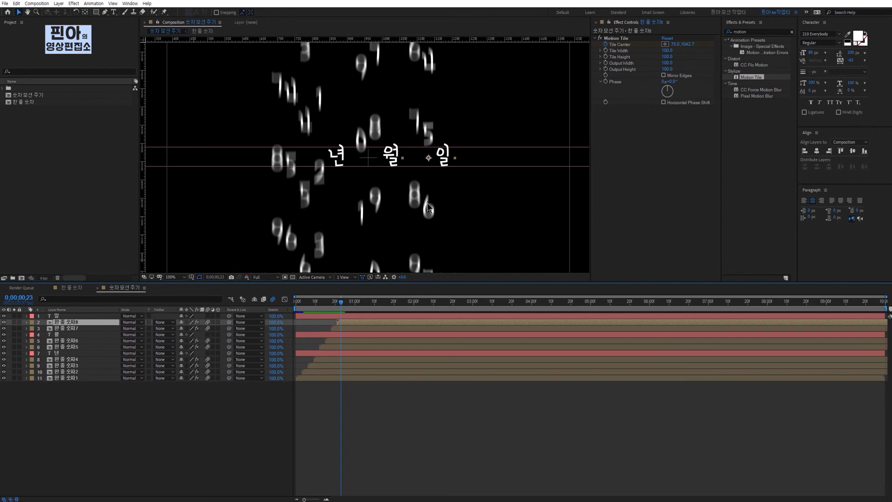
left_click(148, 317)
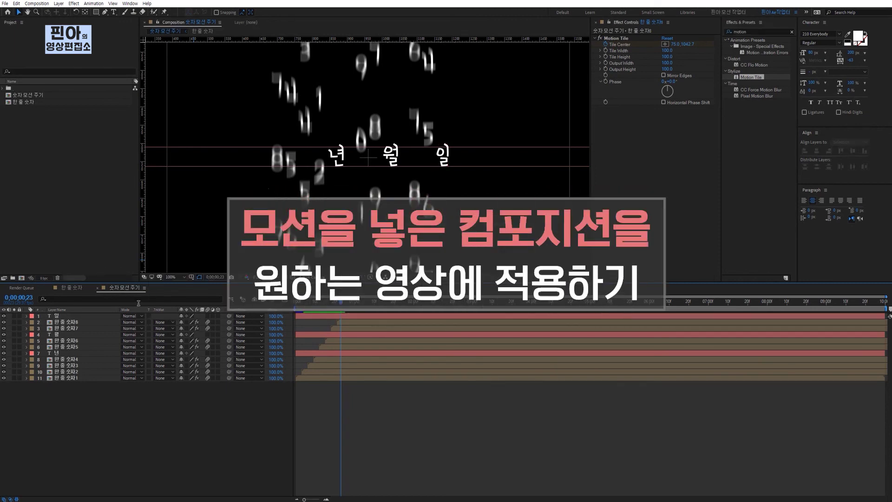
Place the 숫자 모션 주기 composition above the two video clips in Comp 1
left_click(99, 400)
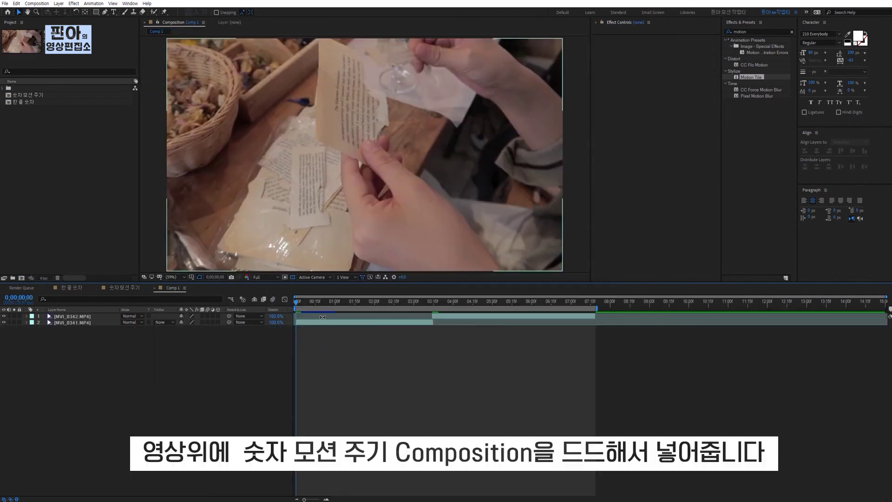
left_click(26, 95)
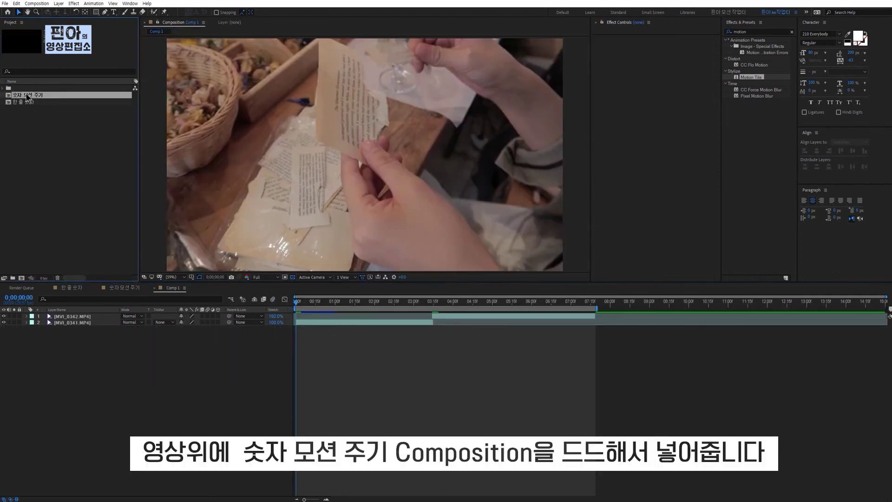
left_click_drag(41, 97, 77, 318)
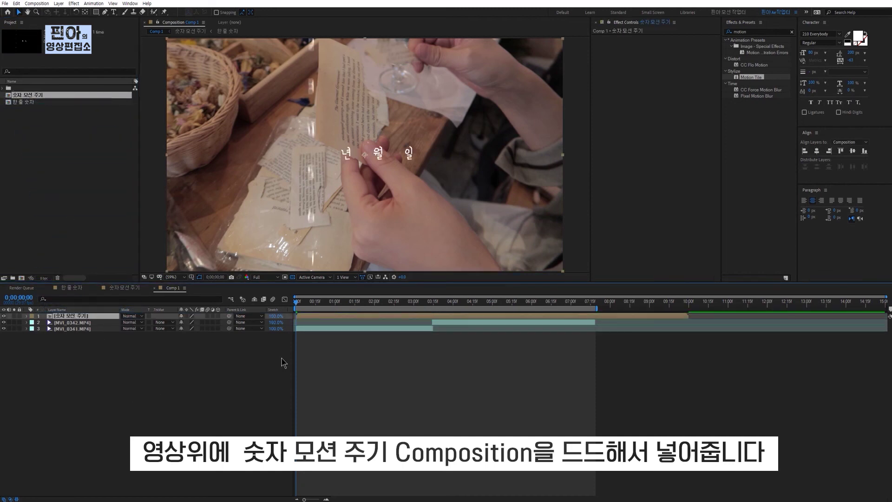
Mask the 숫자 모션 주기 layer with a rectangle around the 2020년 09월 26일 row at 0;00;01;27 and play back the result
left_click_drag(369, 301, 370, 305)
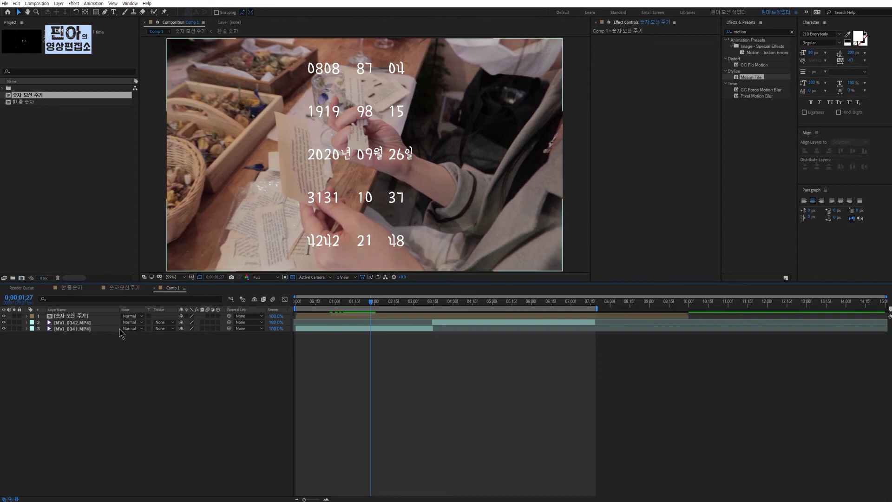
left_click(83, 317)
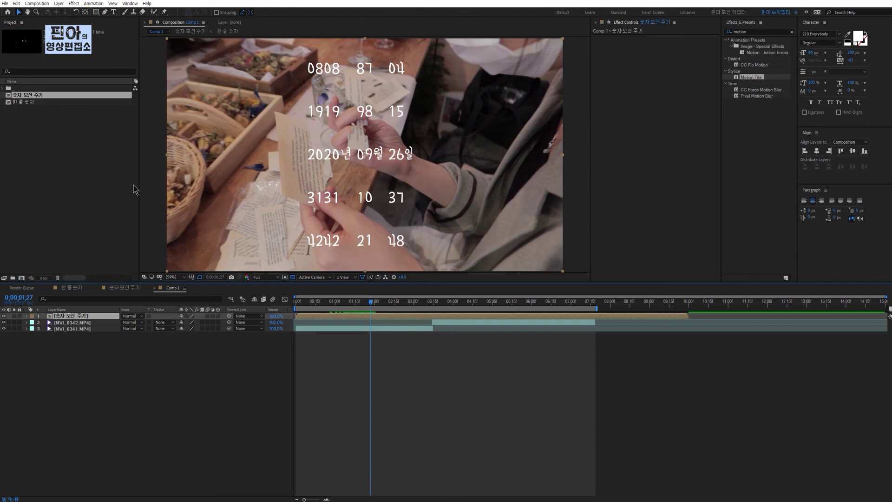
key("slash")
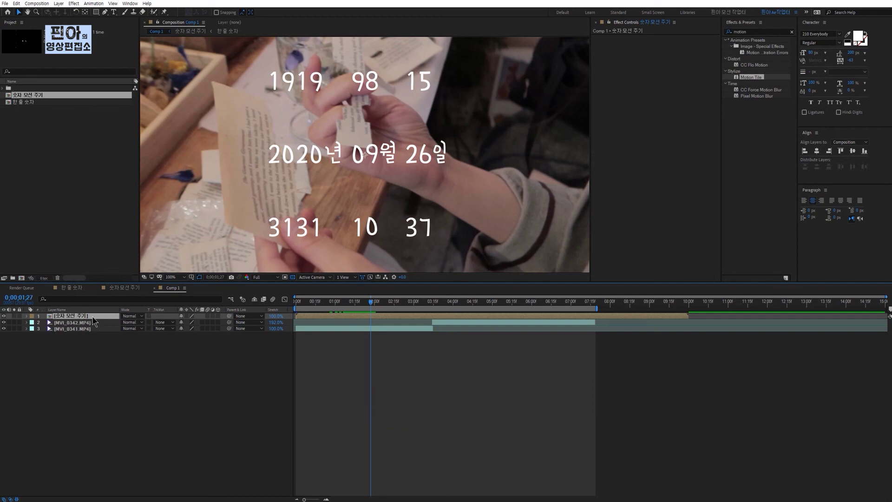
left_click(96, 13)
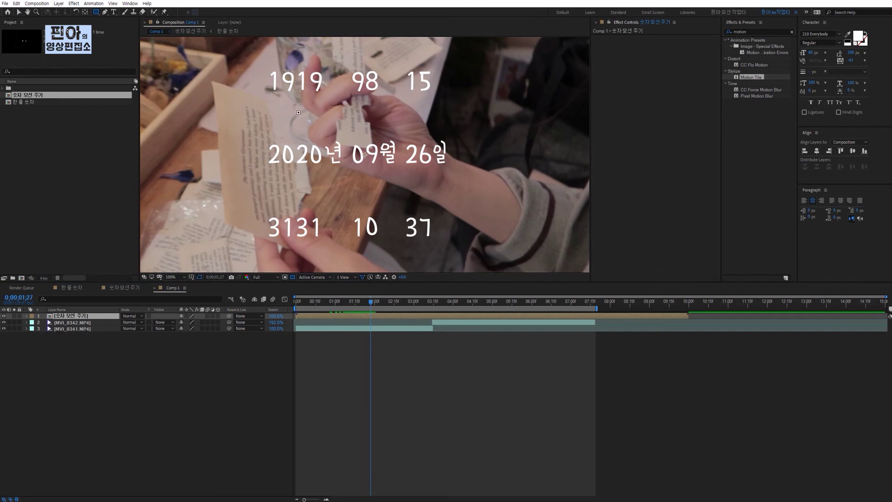
left_click_drag(262, 138, 454, 168)
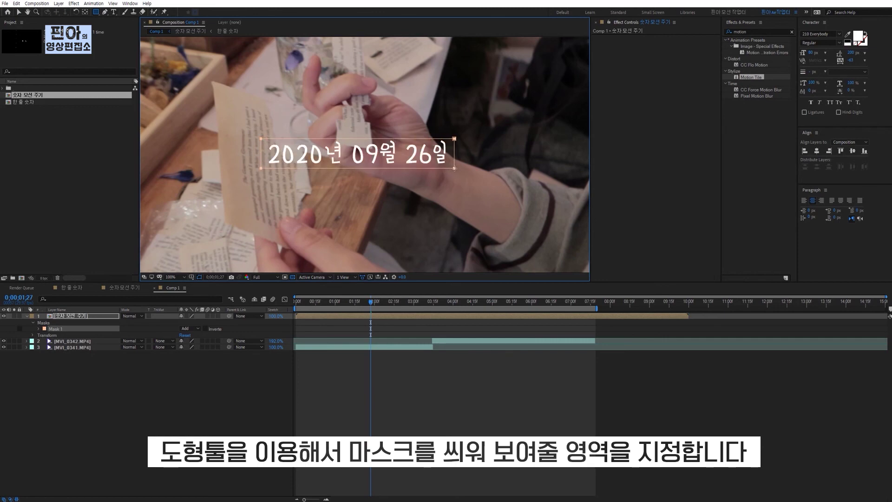
left_click(142, 392)
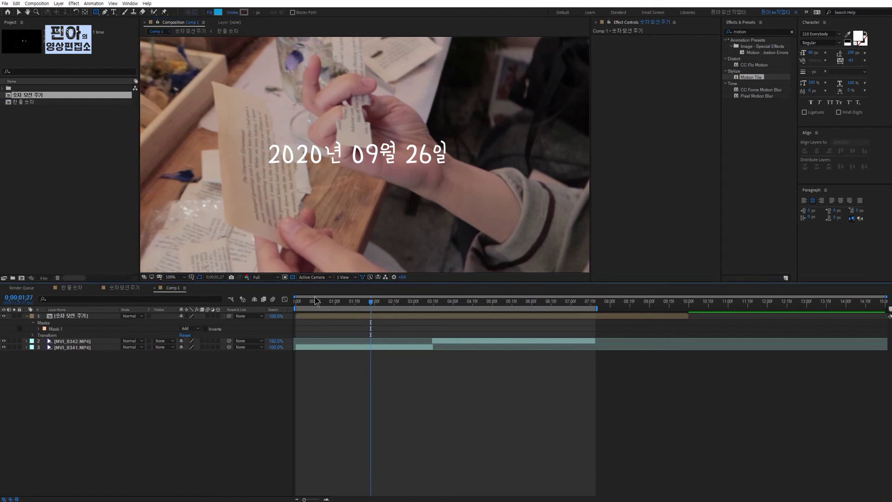
key("space")
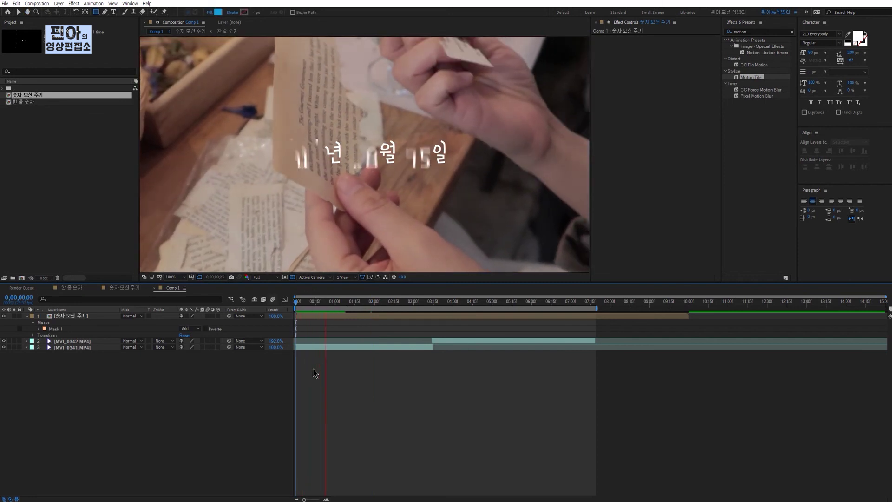
key("space")
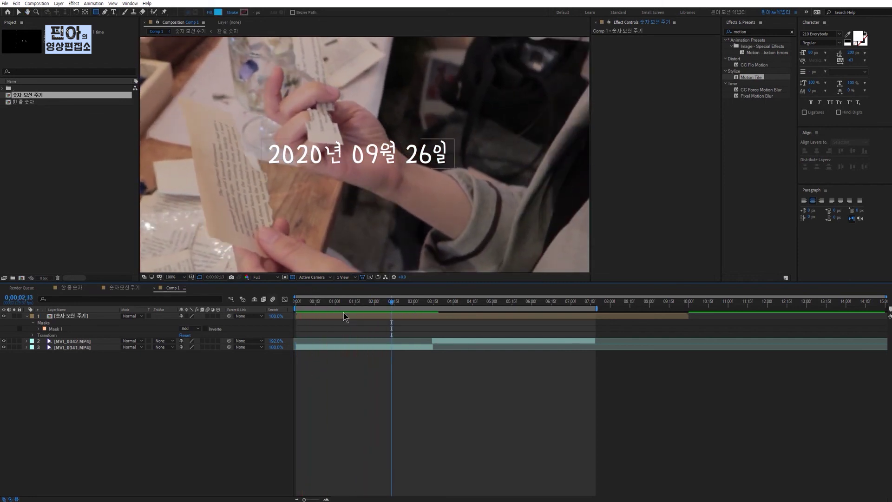
Set the Mask Feather of Mask 1 on the 숫자 모션 주기 layer to 10 pixels, viewing the edges at 0;00;00;19
left_click(321, 301)
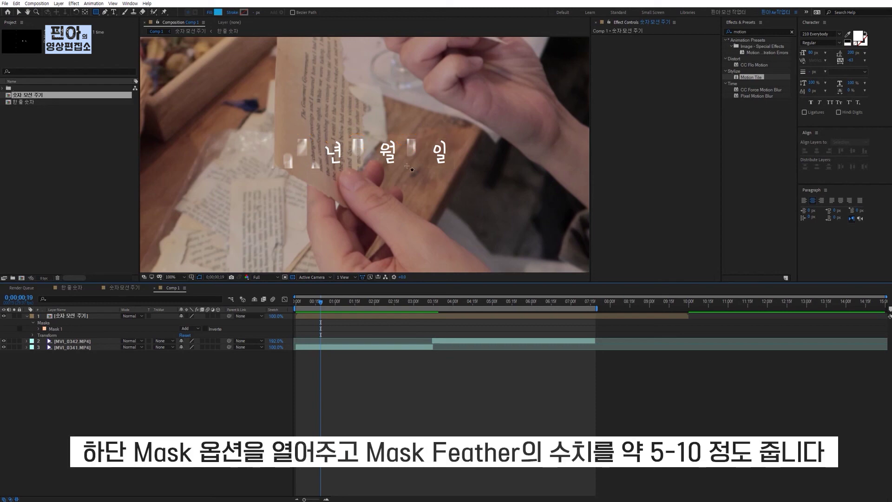
left_click(77, 329)
left_click(39, 329)
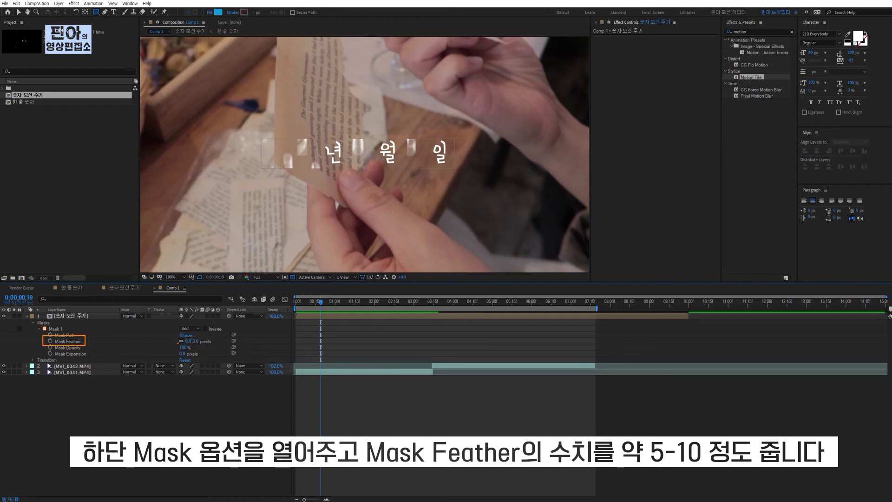
left_click(189, 341)
type("10")
key("Return")
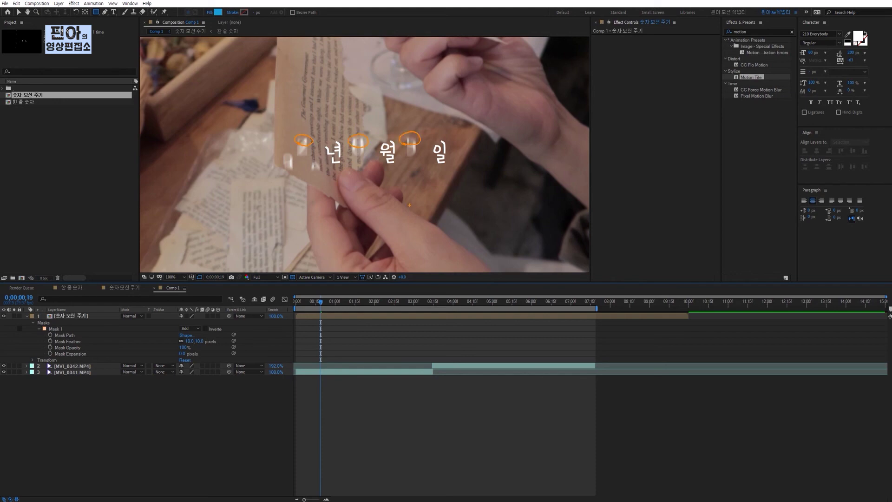
Play the feathered date animation over the video in a maximized composition viewer
key("grave")
key("space")
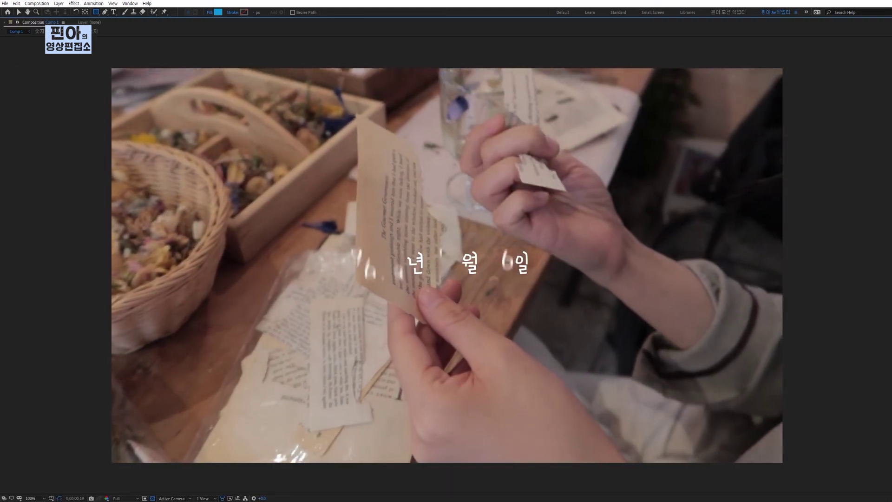